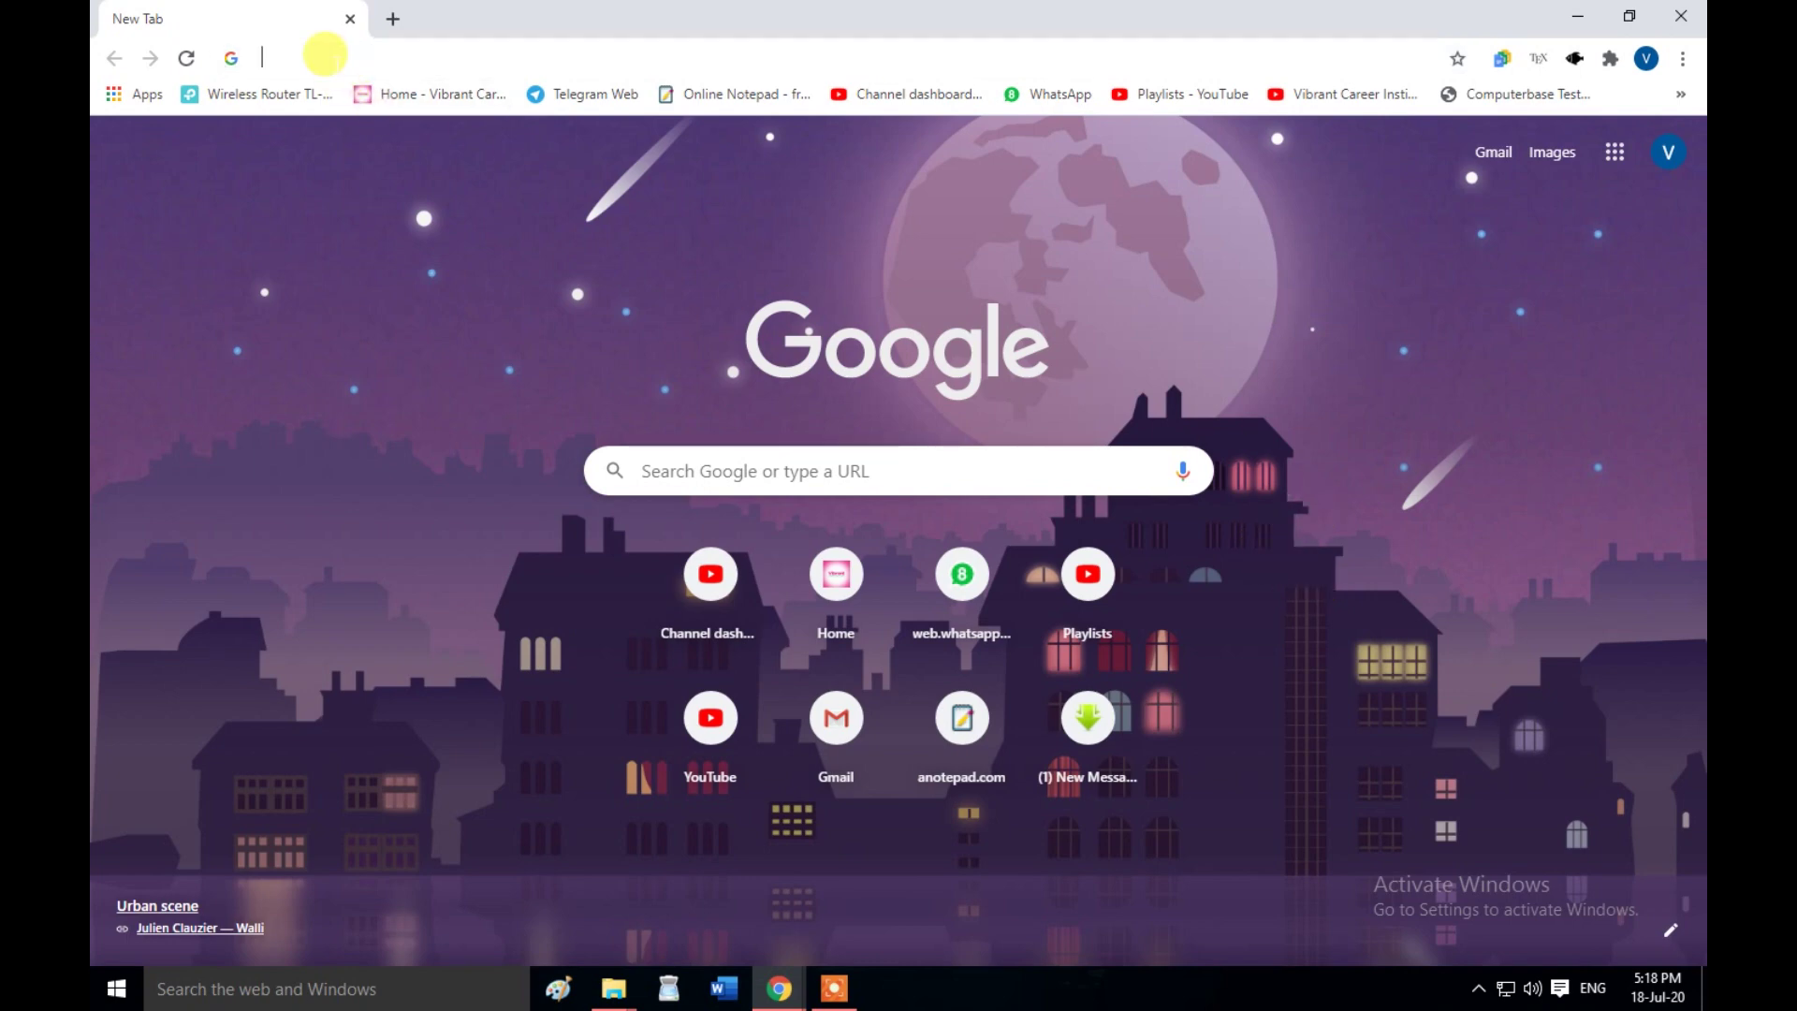
- Load the vibrantcareer.in home page by accepting the 'V' address-bar autocompletion
click(321, 56)
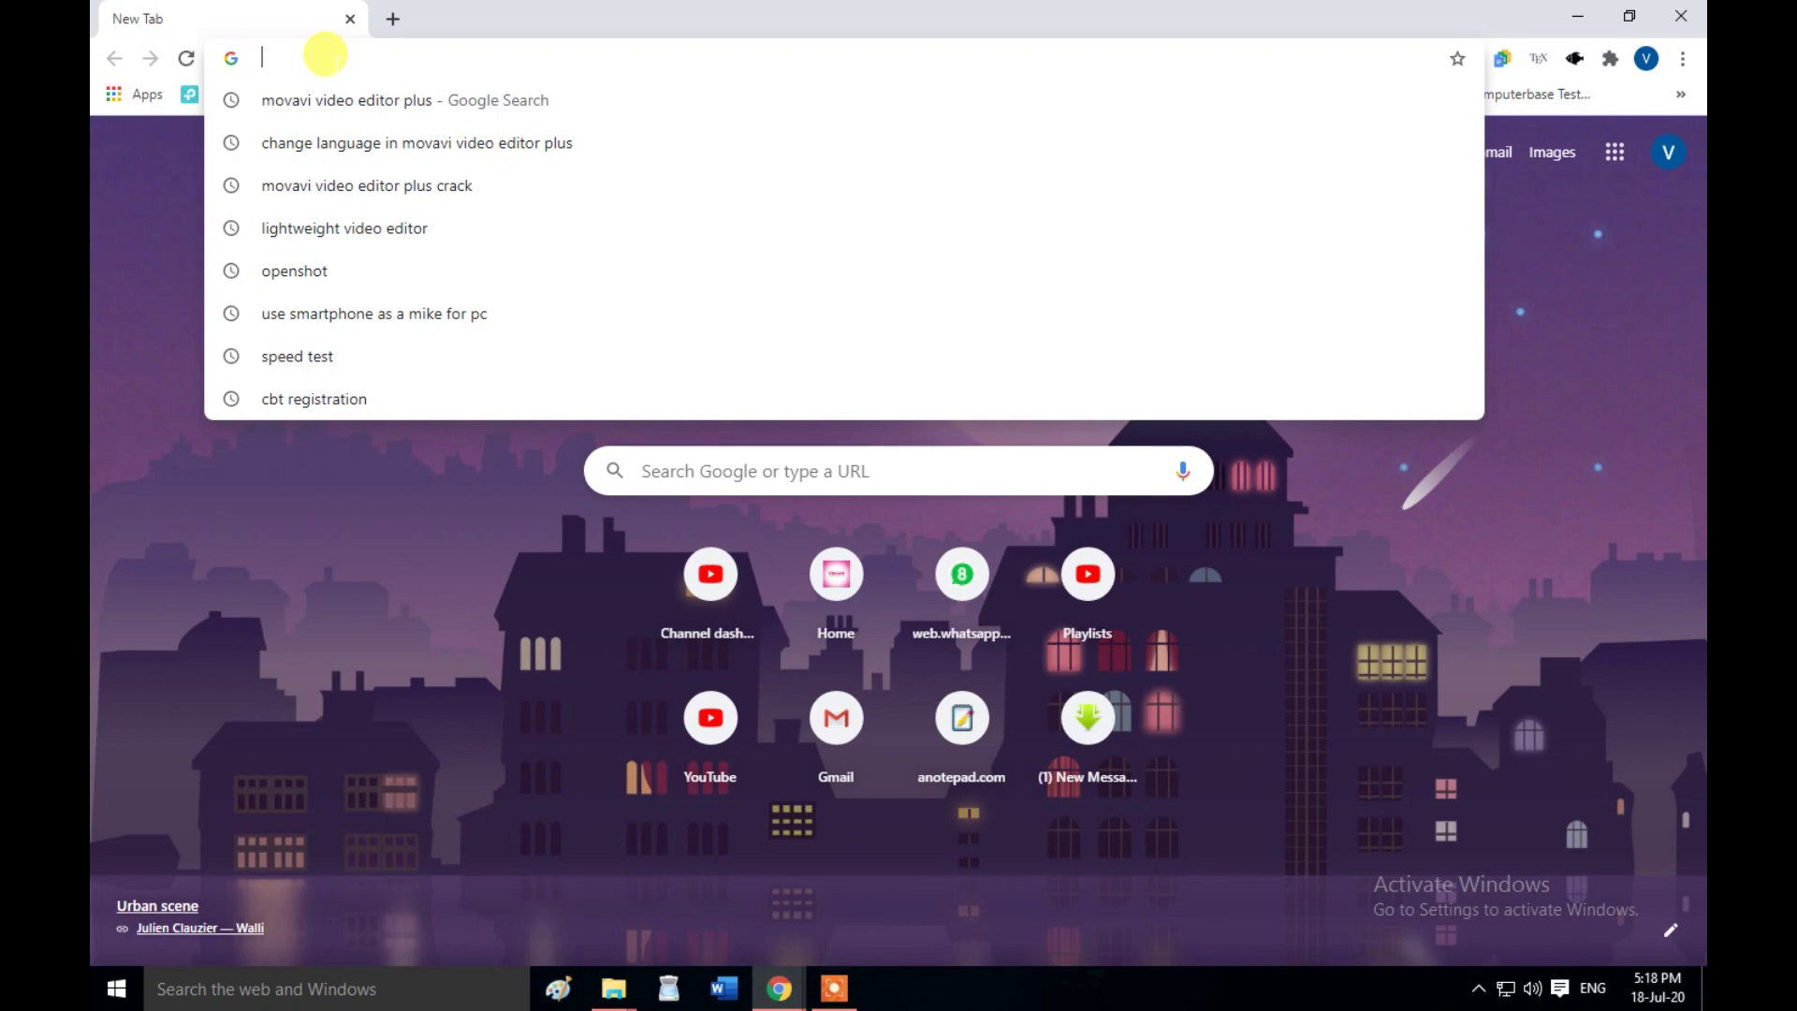
text(V)
key(Right)
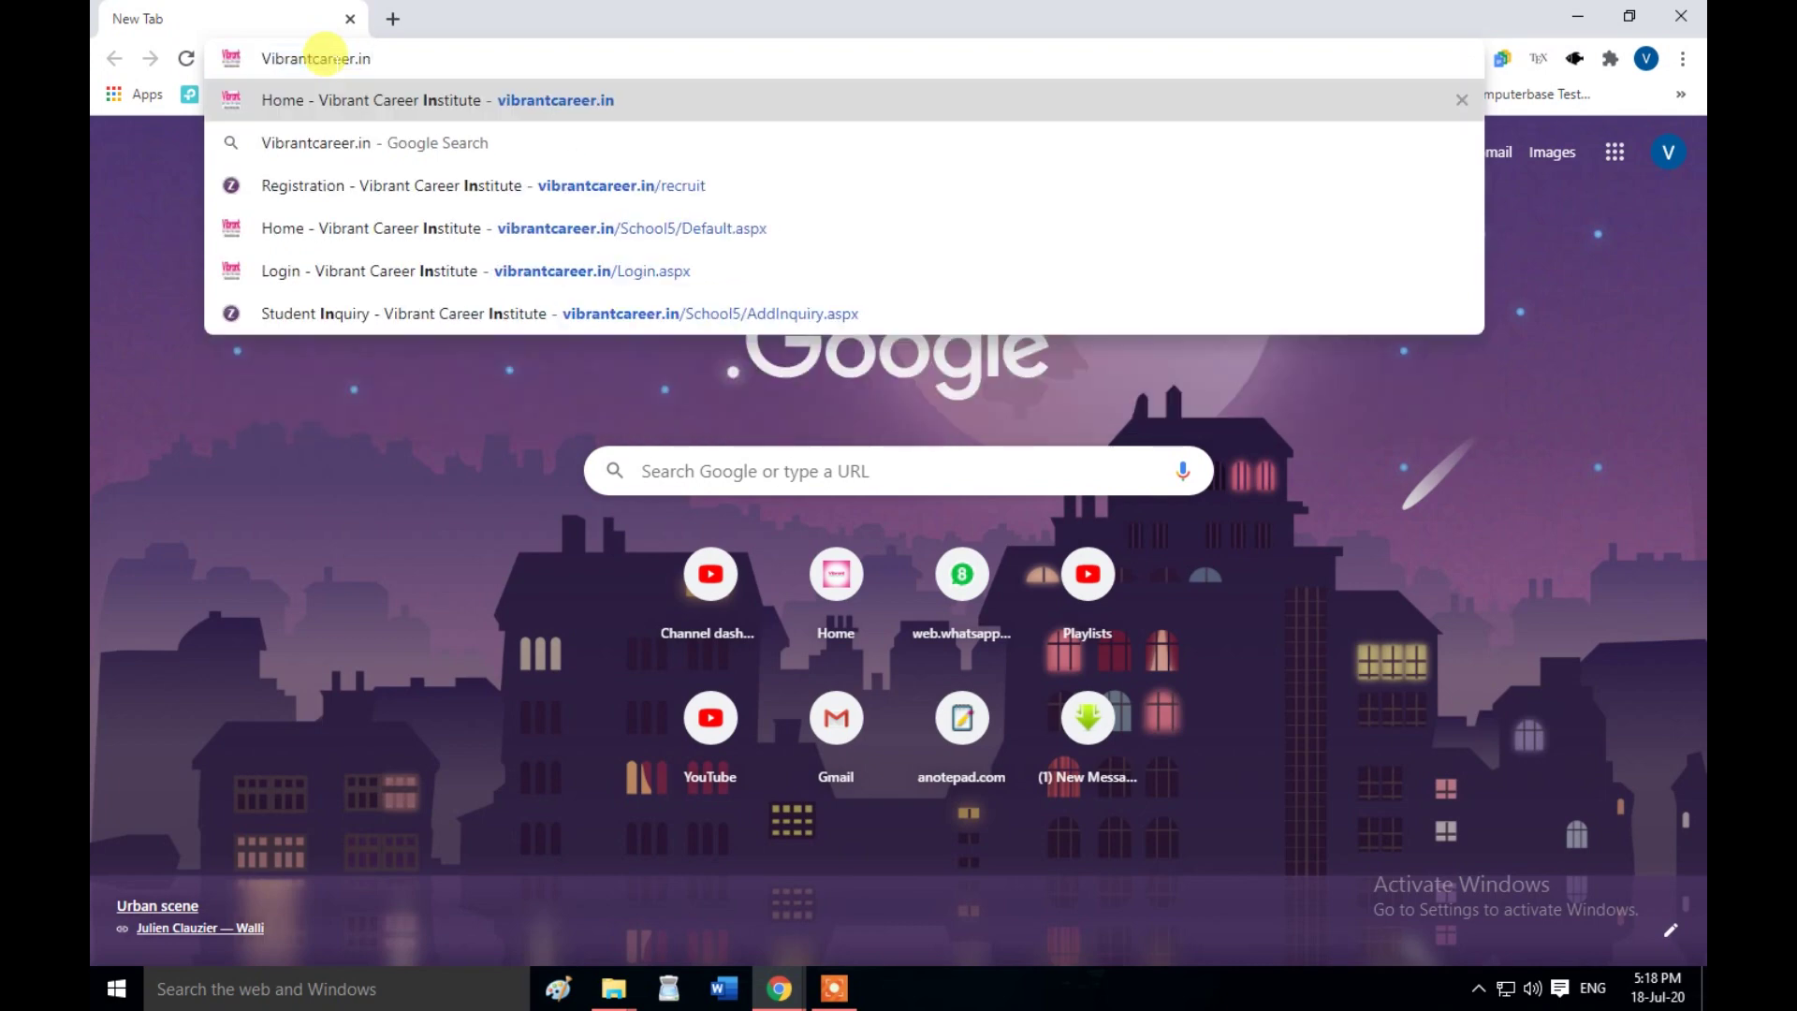
key(Return)
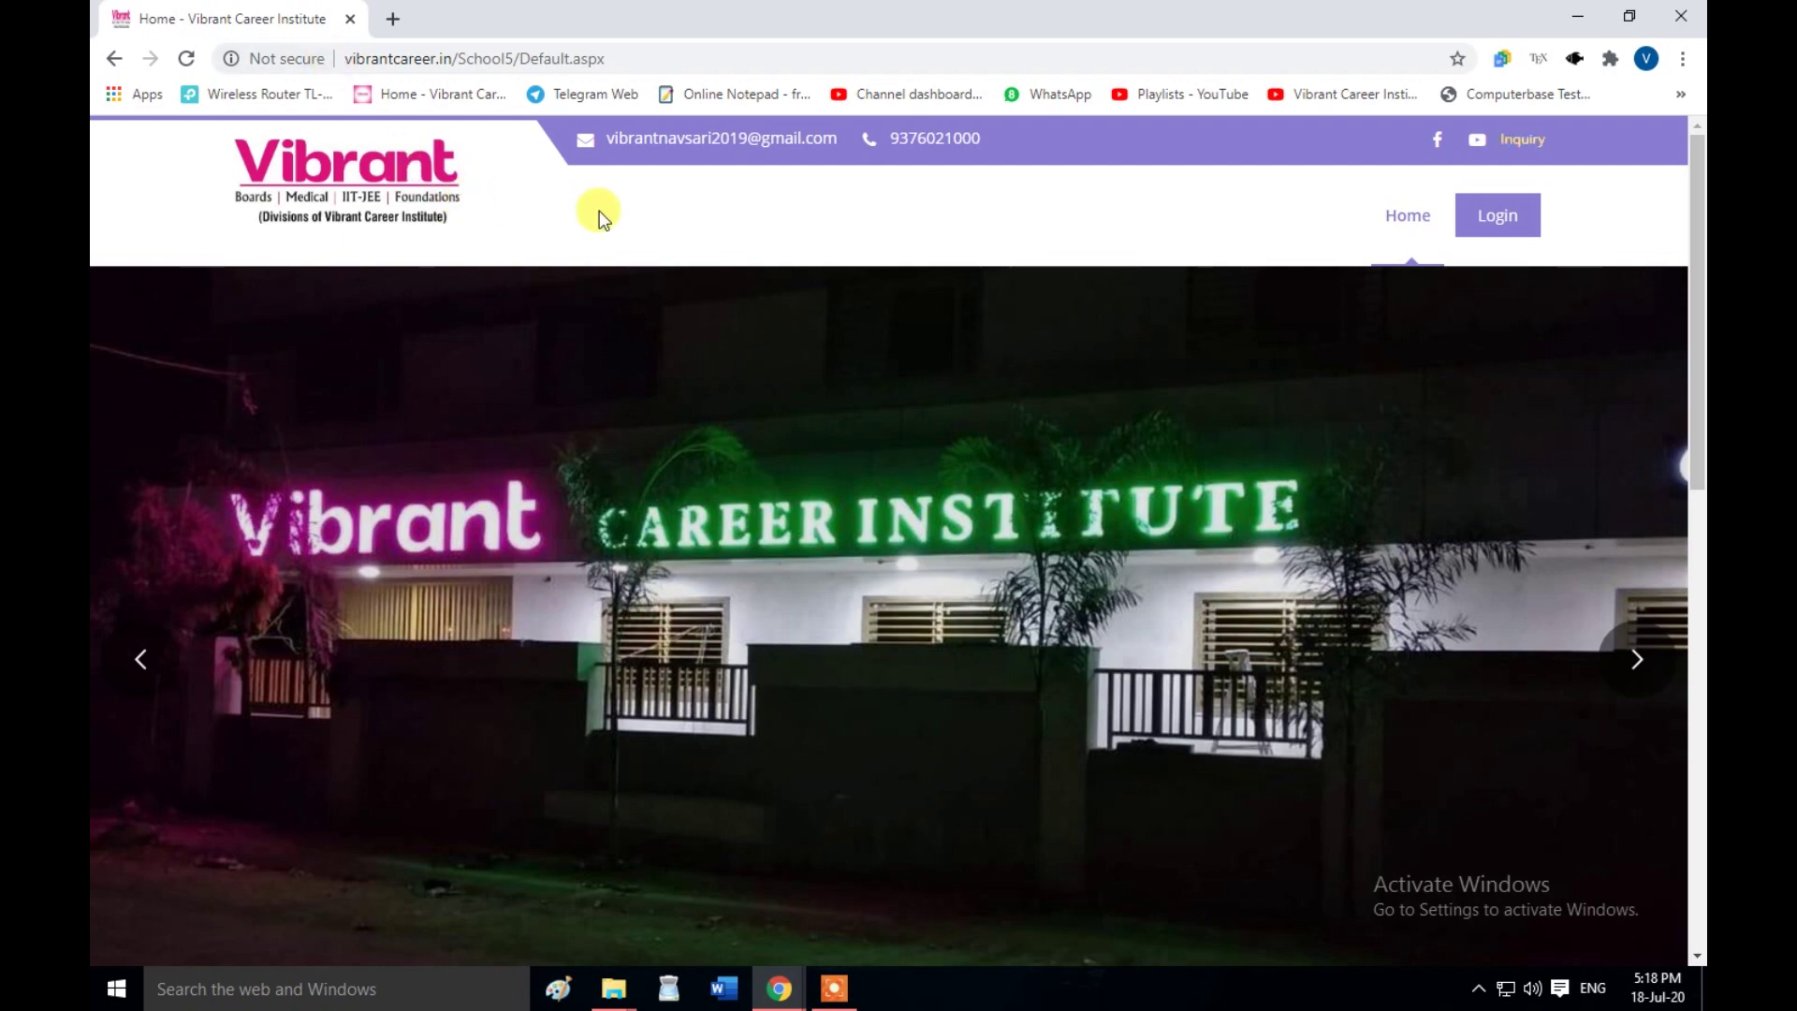
- Look over the home page, then go to the portal's Login page
scroll(837, 532, down, 8)
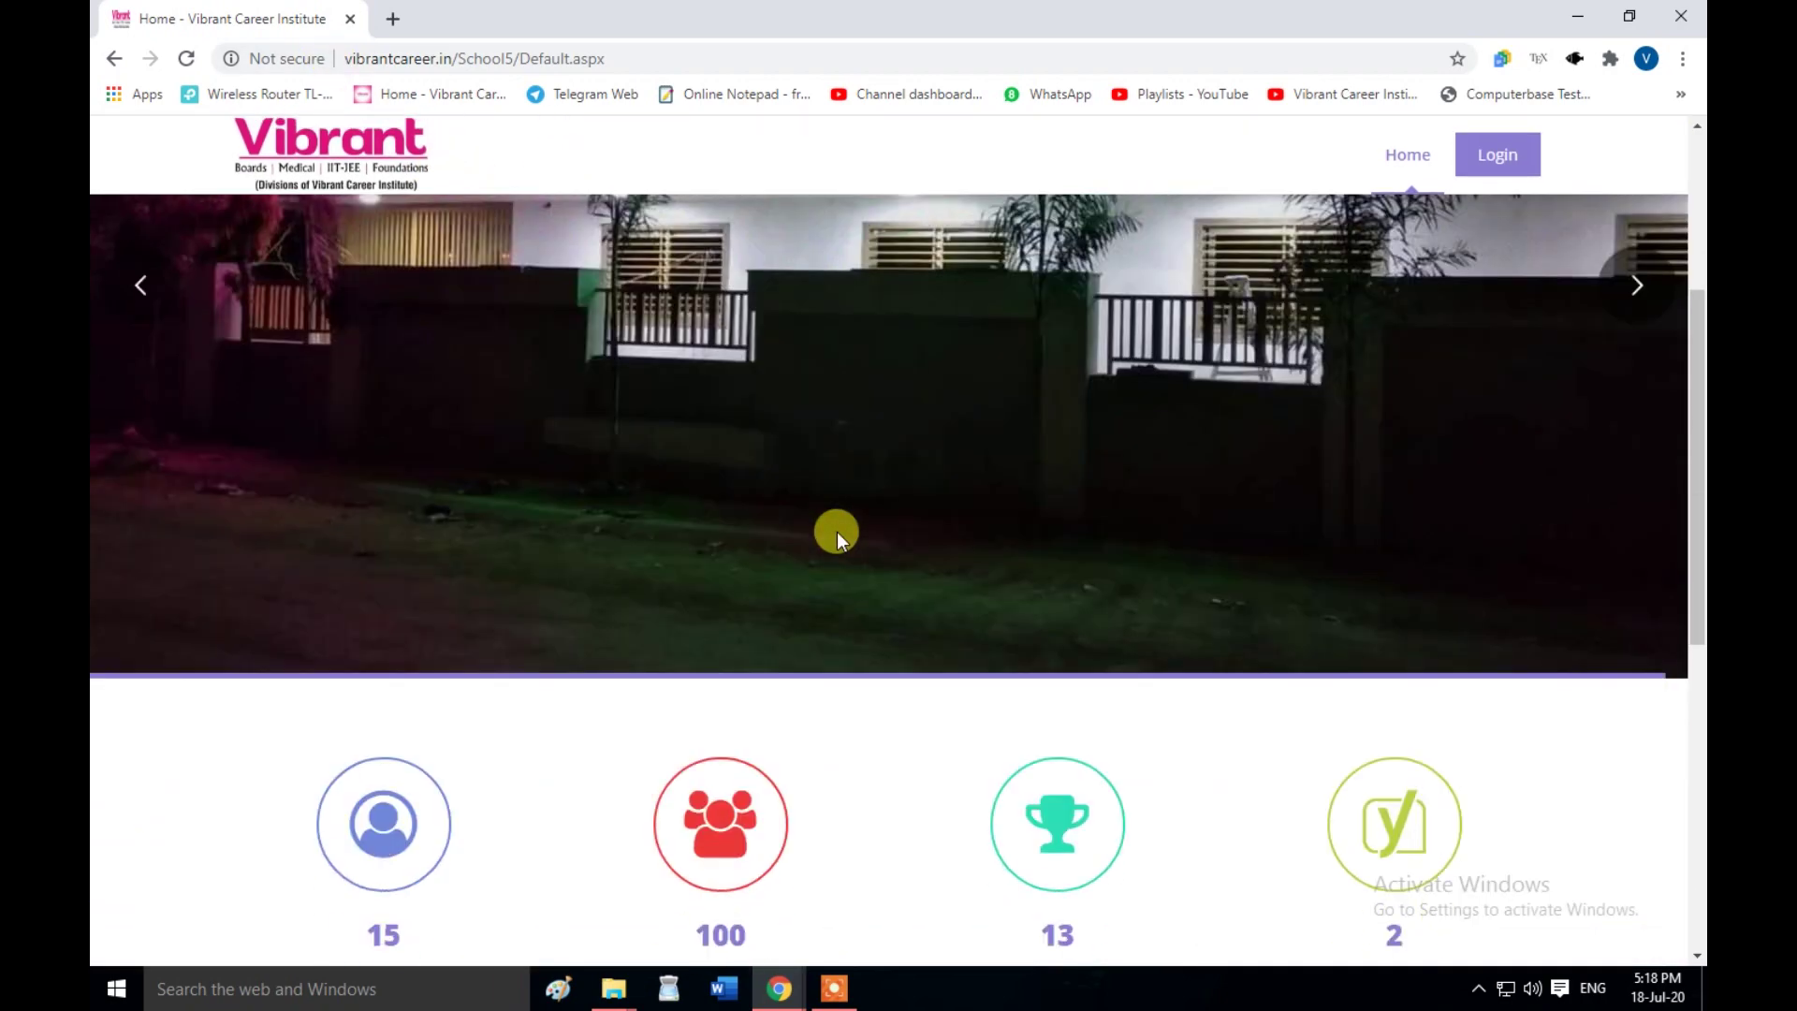
scroll(837, 532, up, 2)
scroll(837, 532, up, 6)
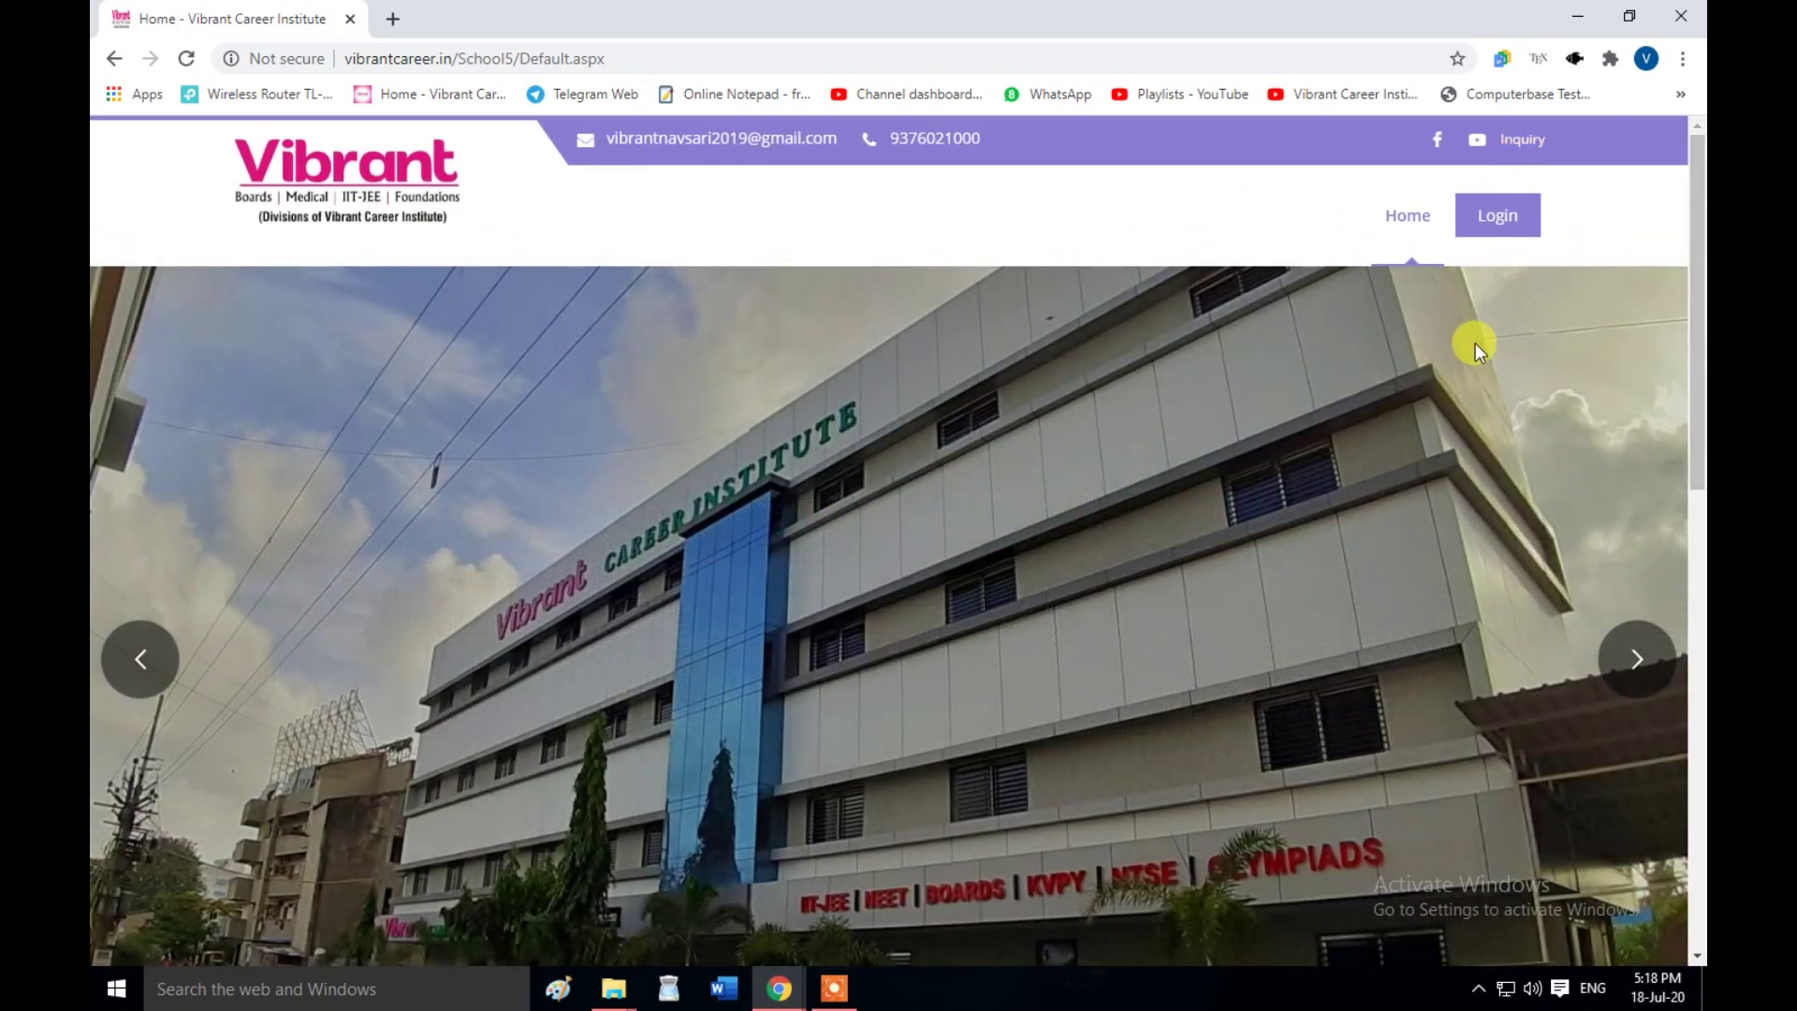
click(1500, 236)
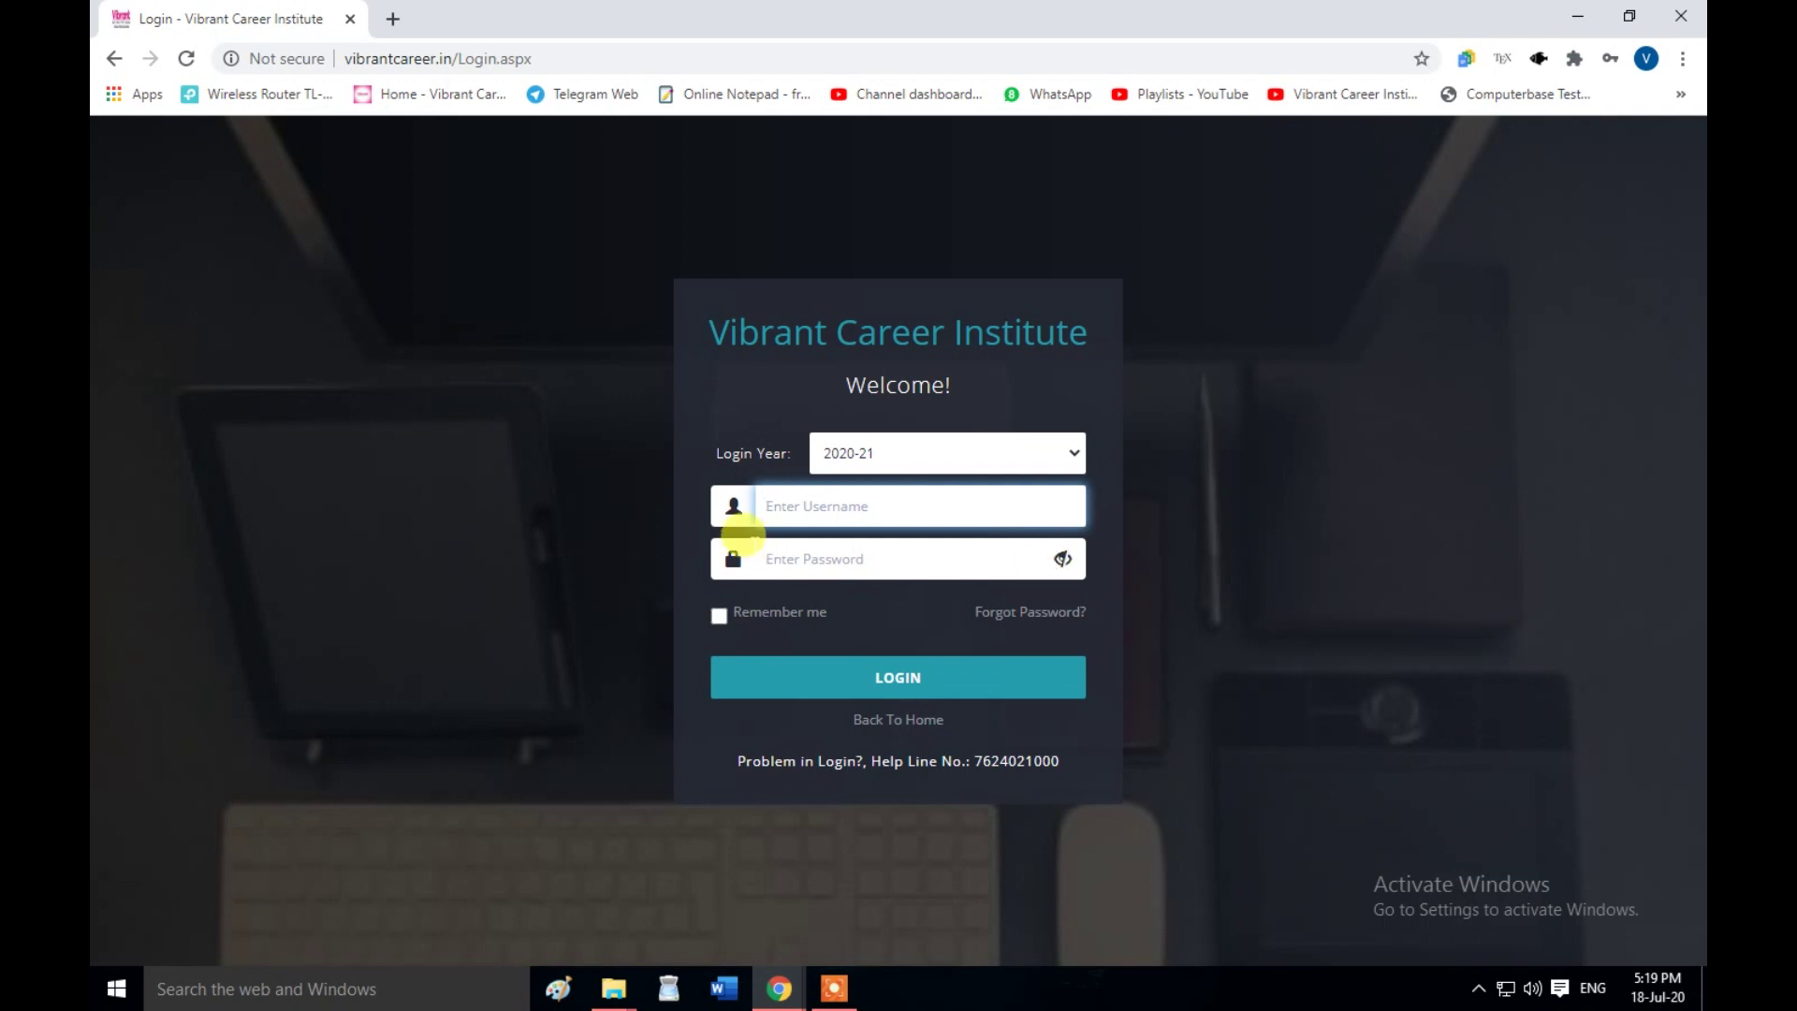
- Log in with the student's username and account password
click(780, 506)
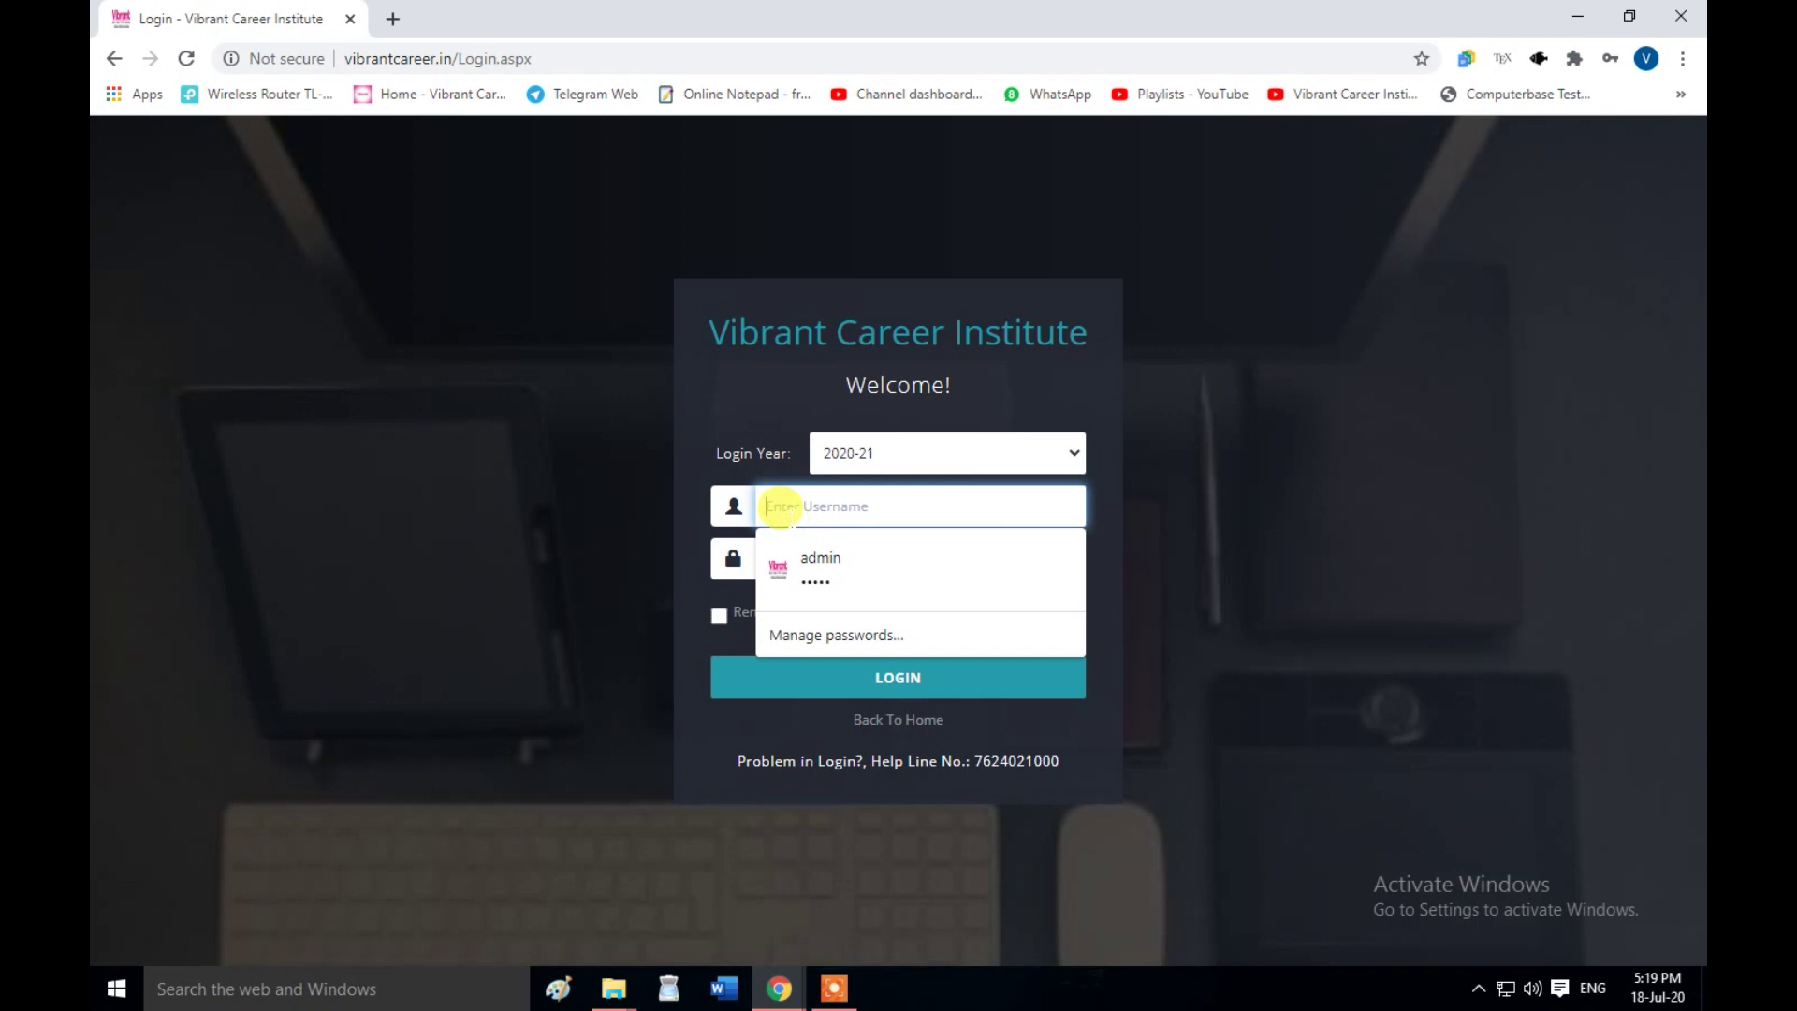
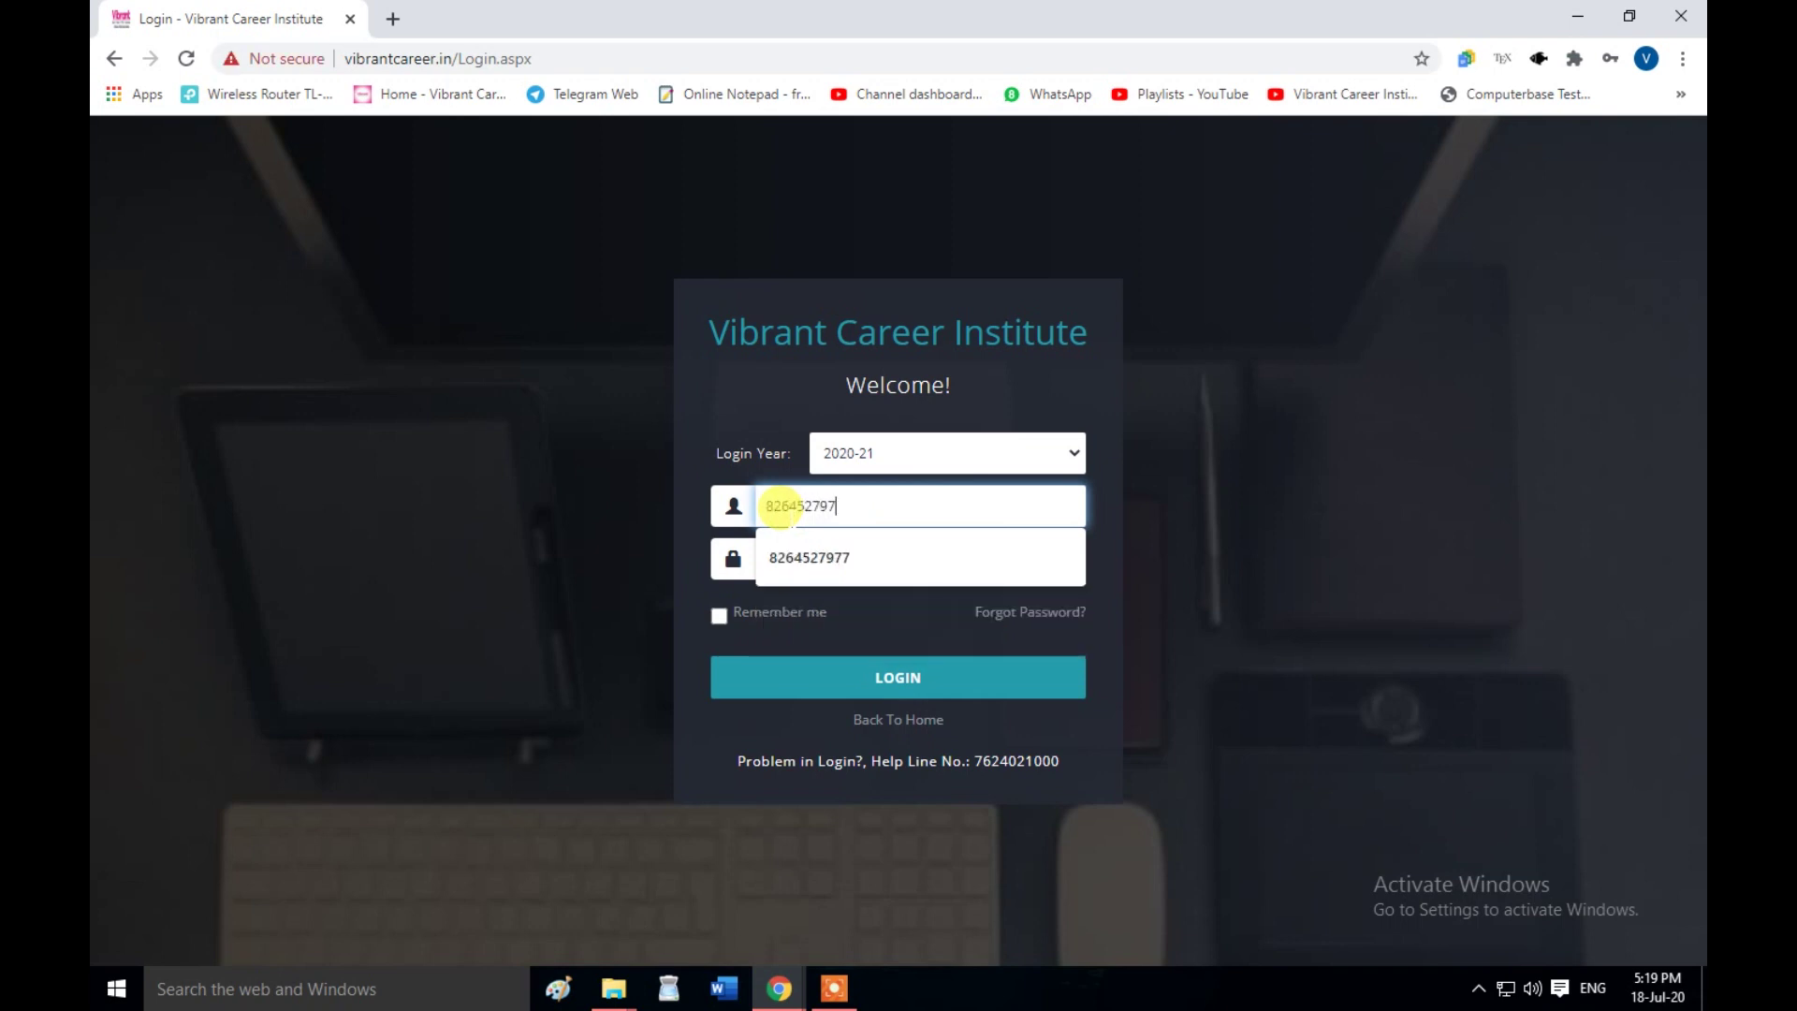
click(801, 557)
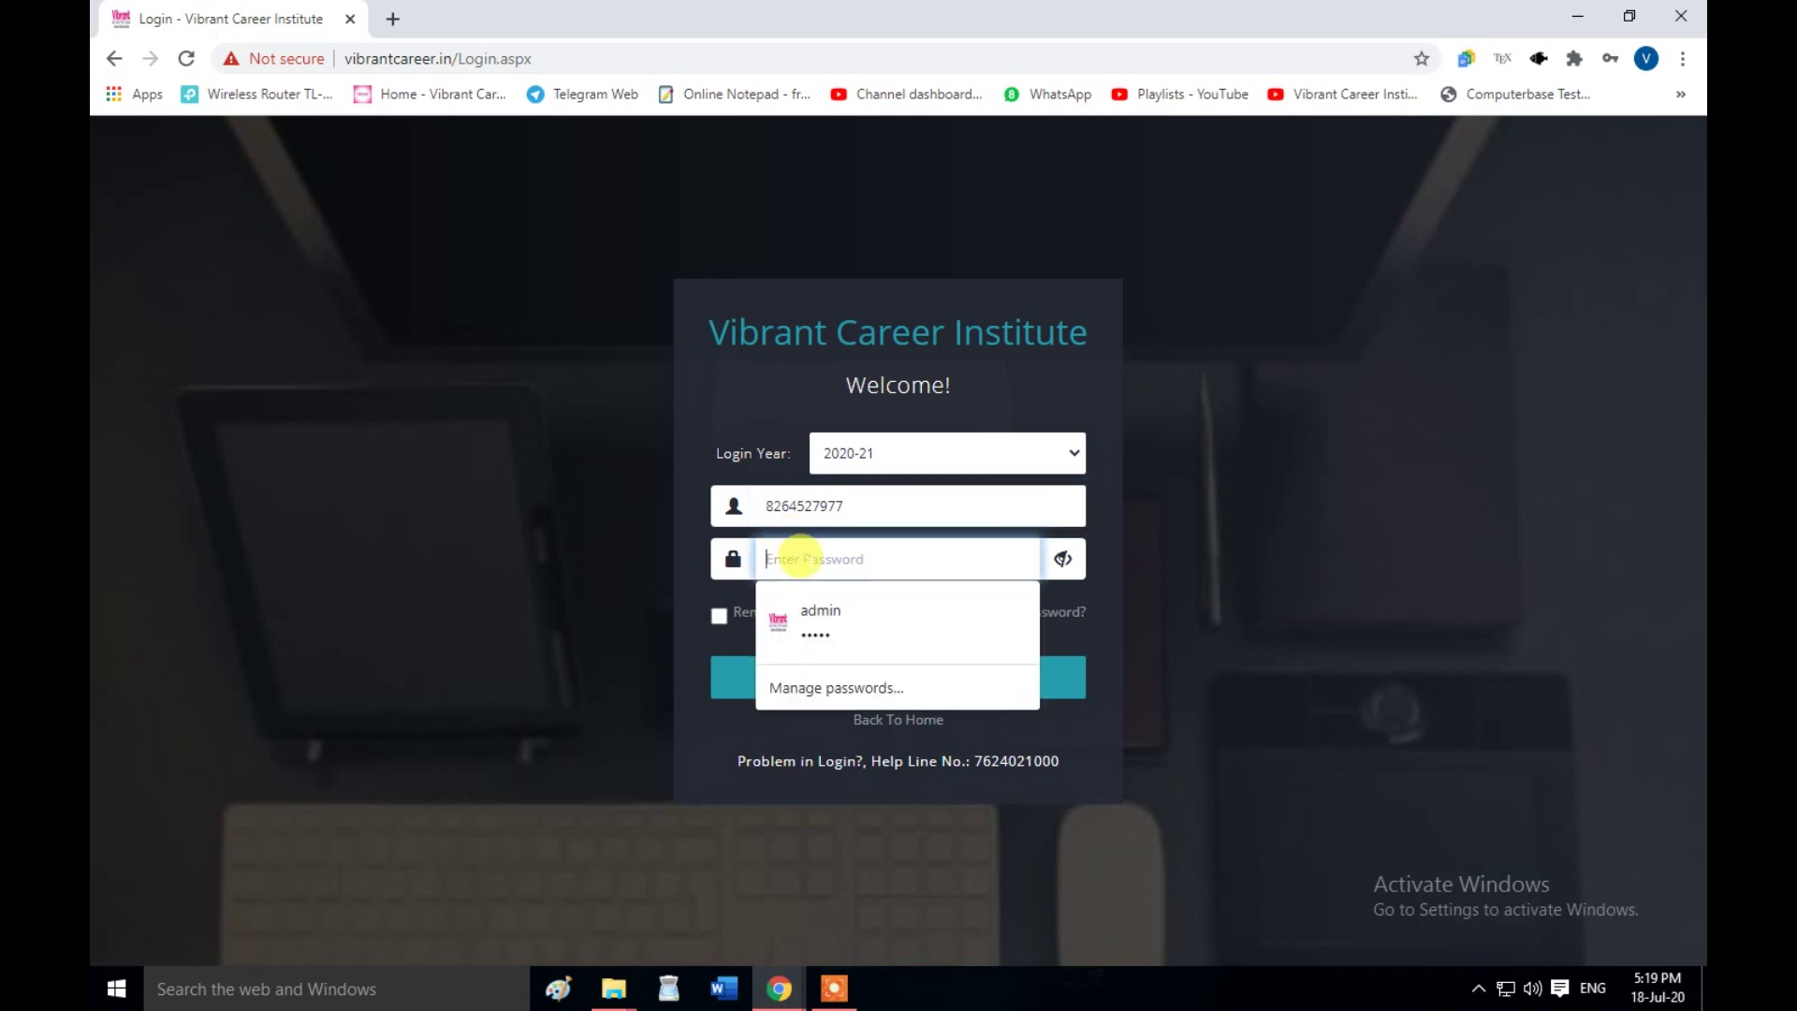
text(••••)
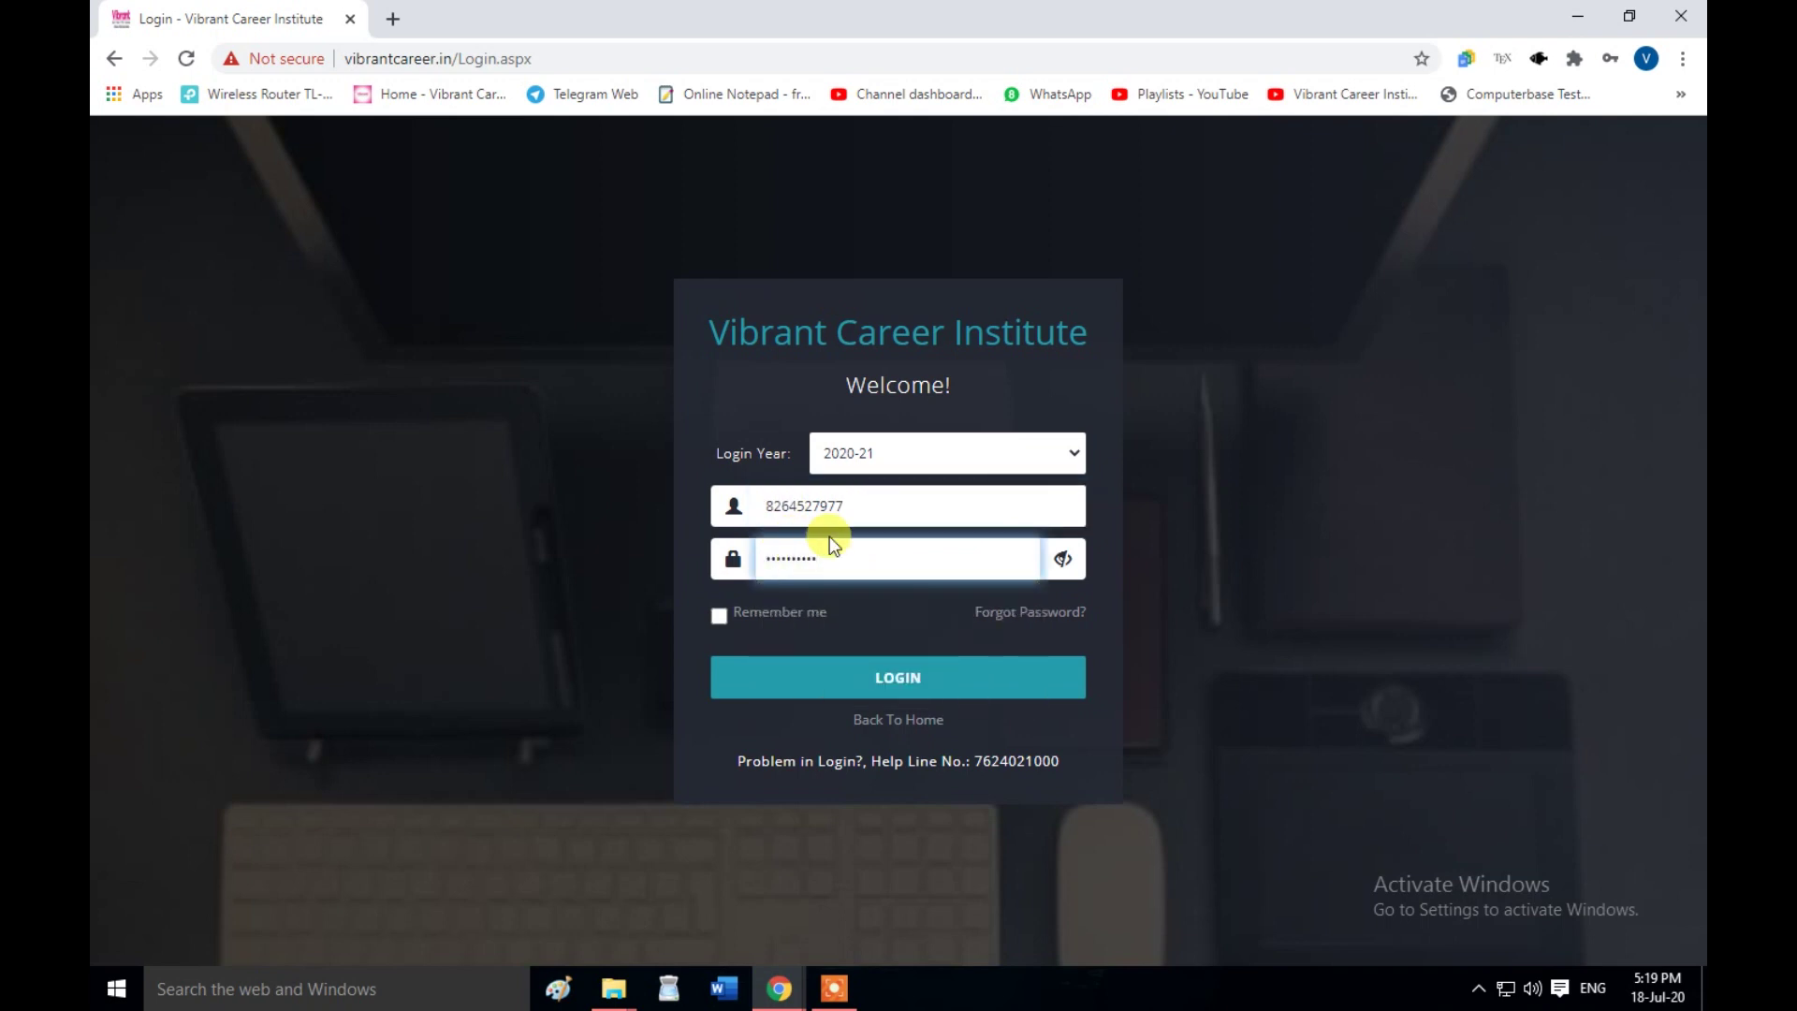
click(867, 688)
click(867, 688)
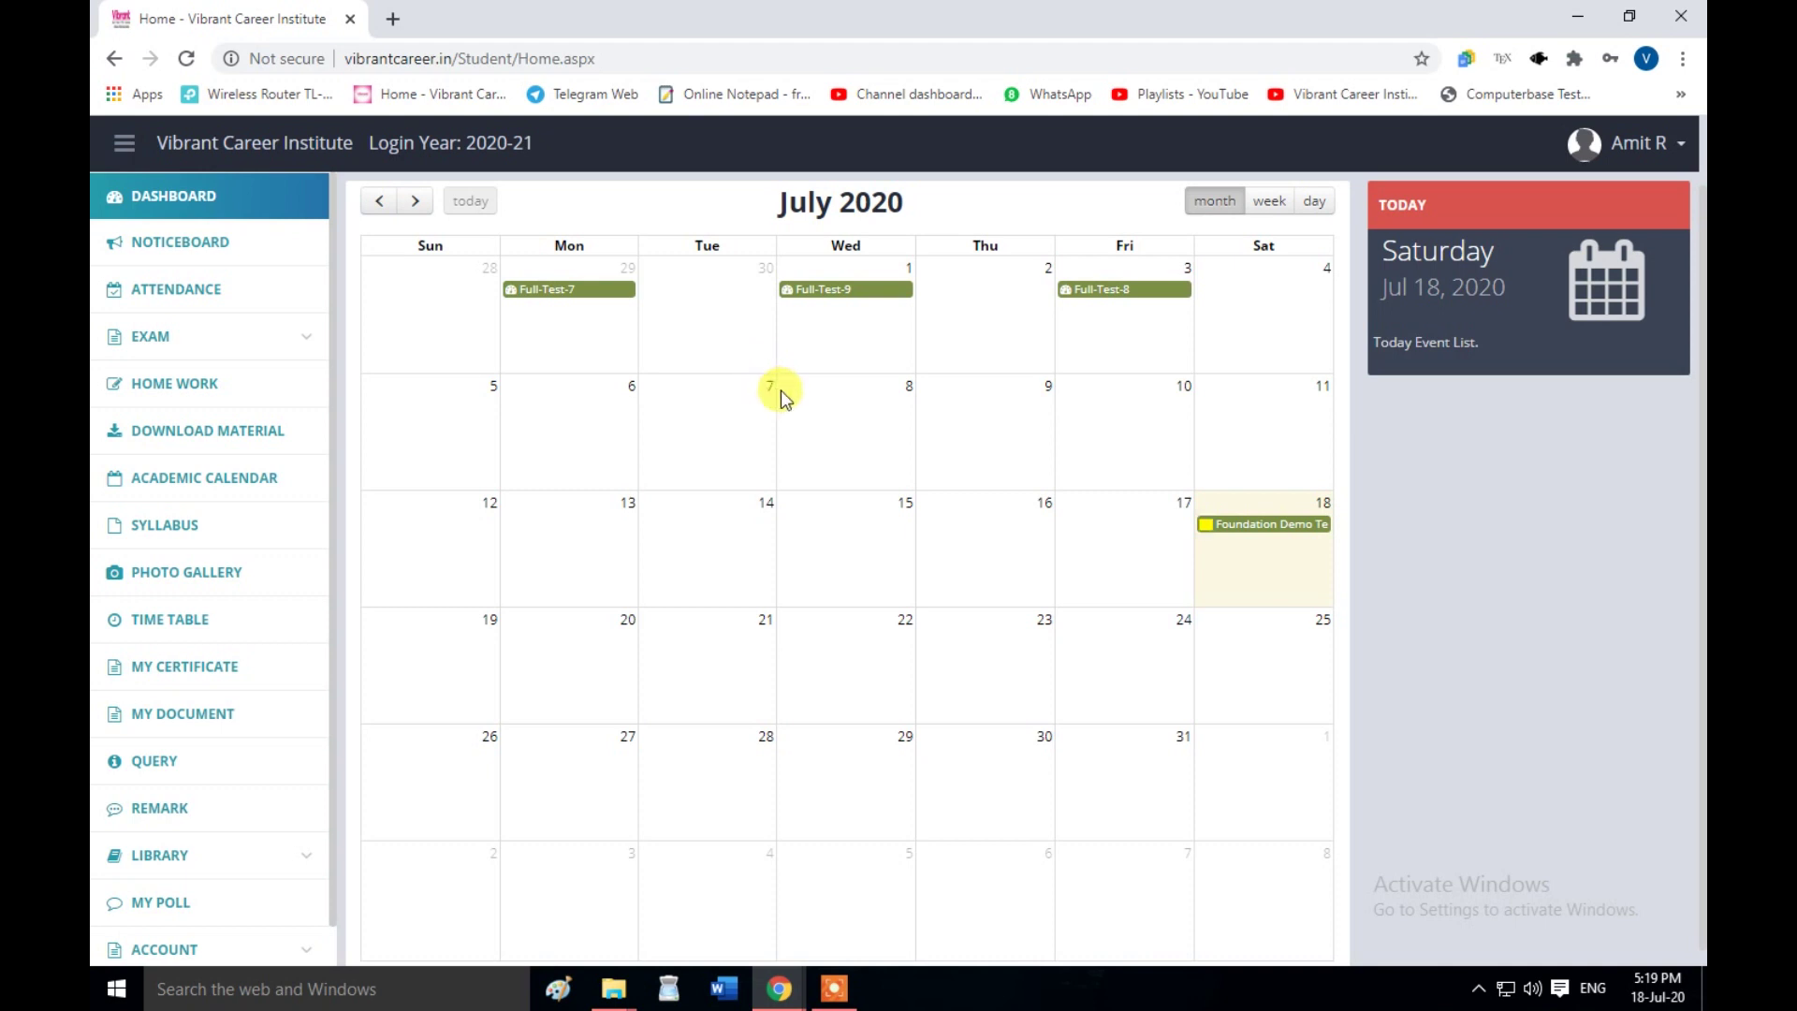
- Choose Change Password from the user name dropdown at top right
click(1642, 160)
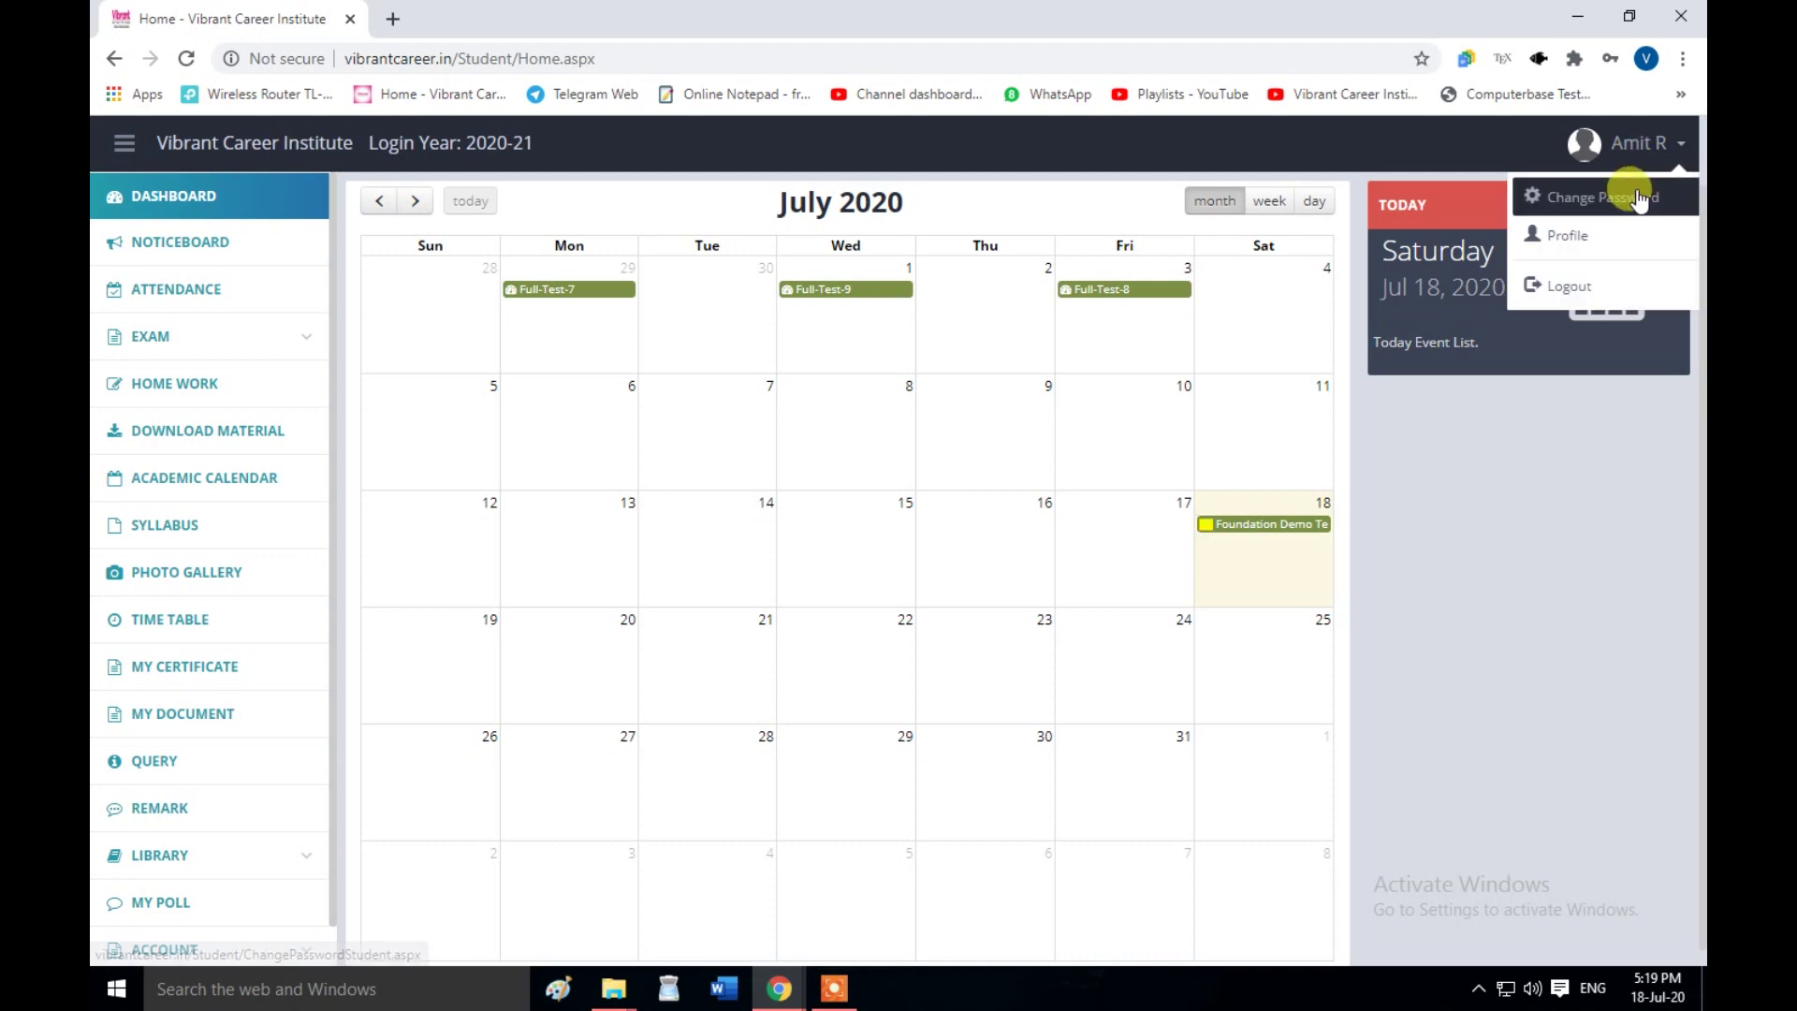
click(1617, 202)
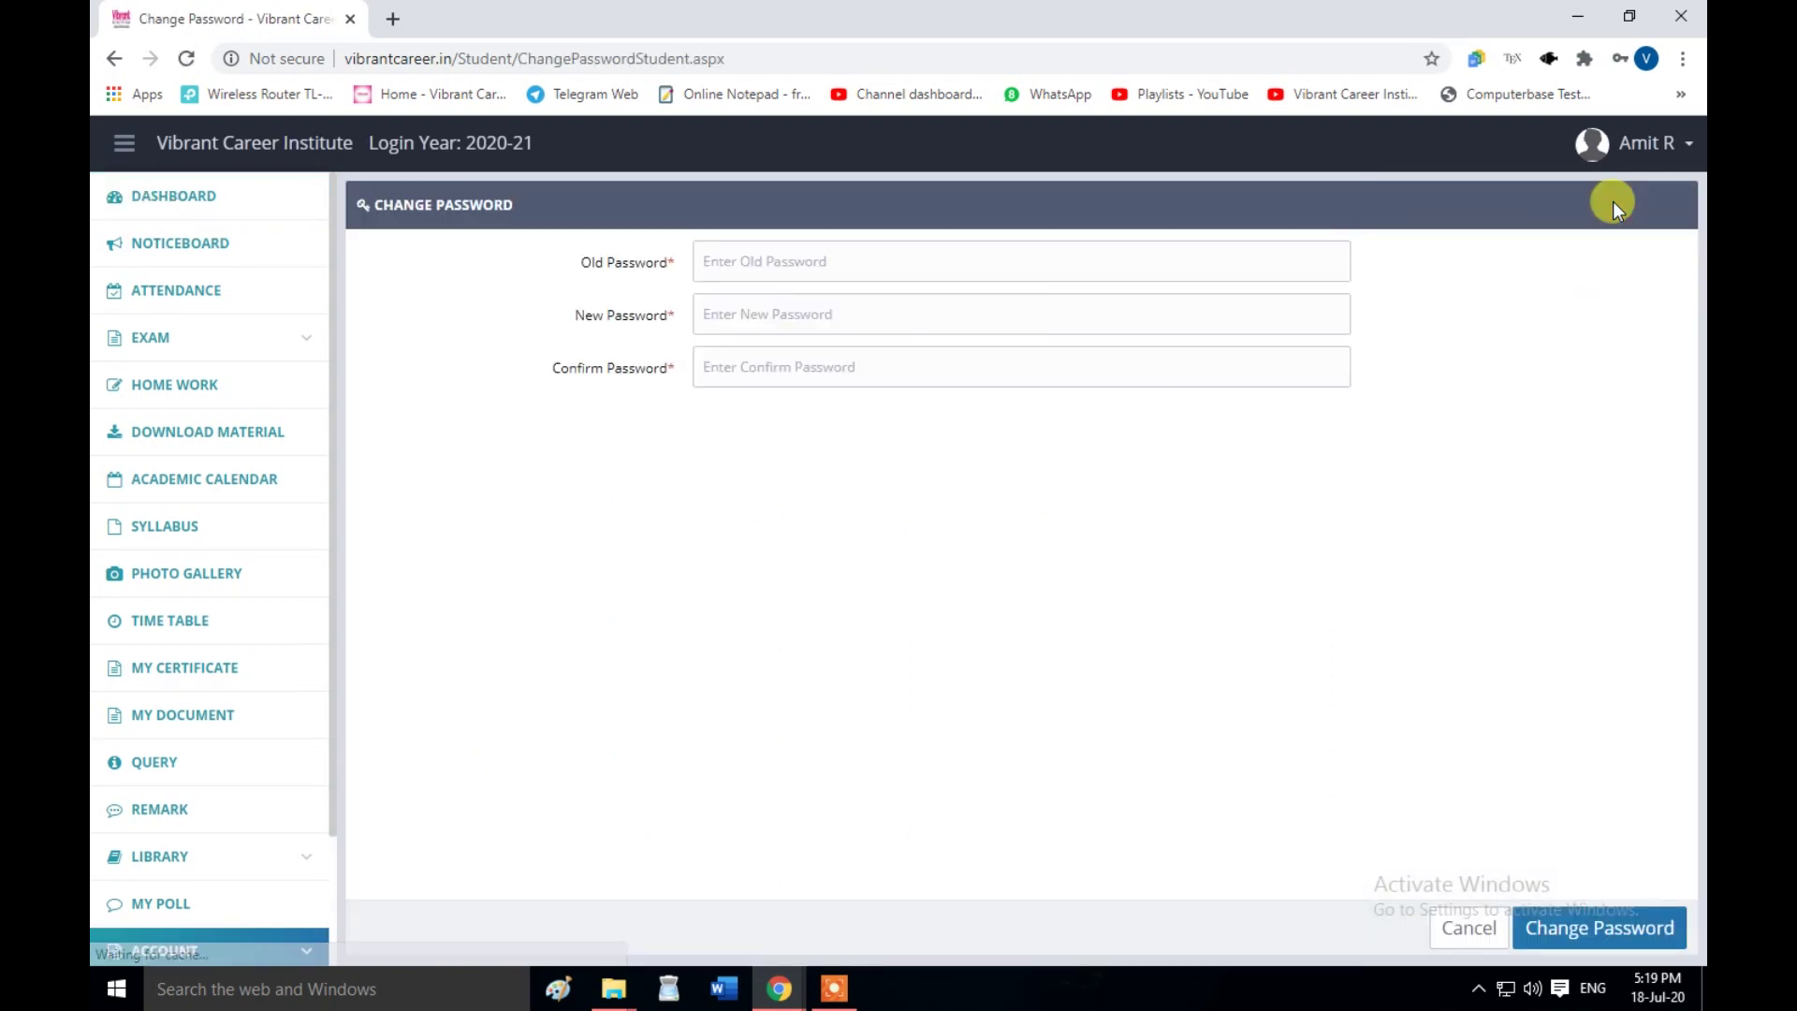
- Submit the old, new and confirm passwords, then go back to the dashboard
click(713, 263)
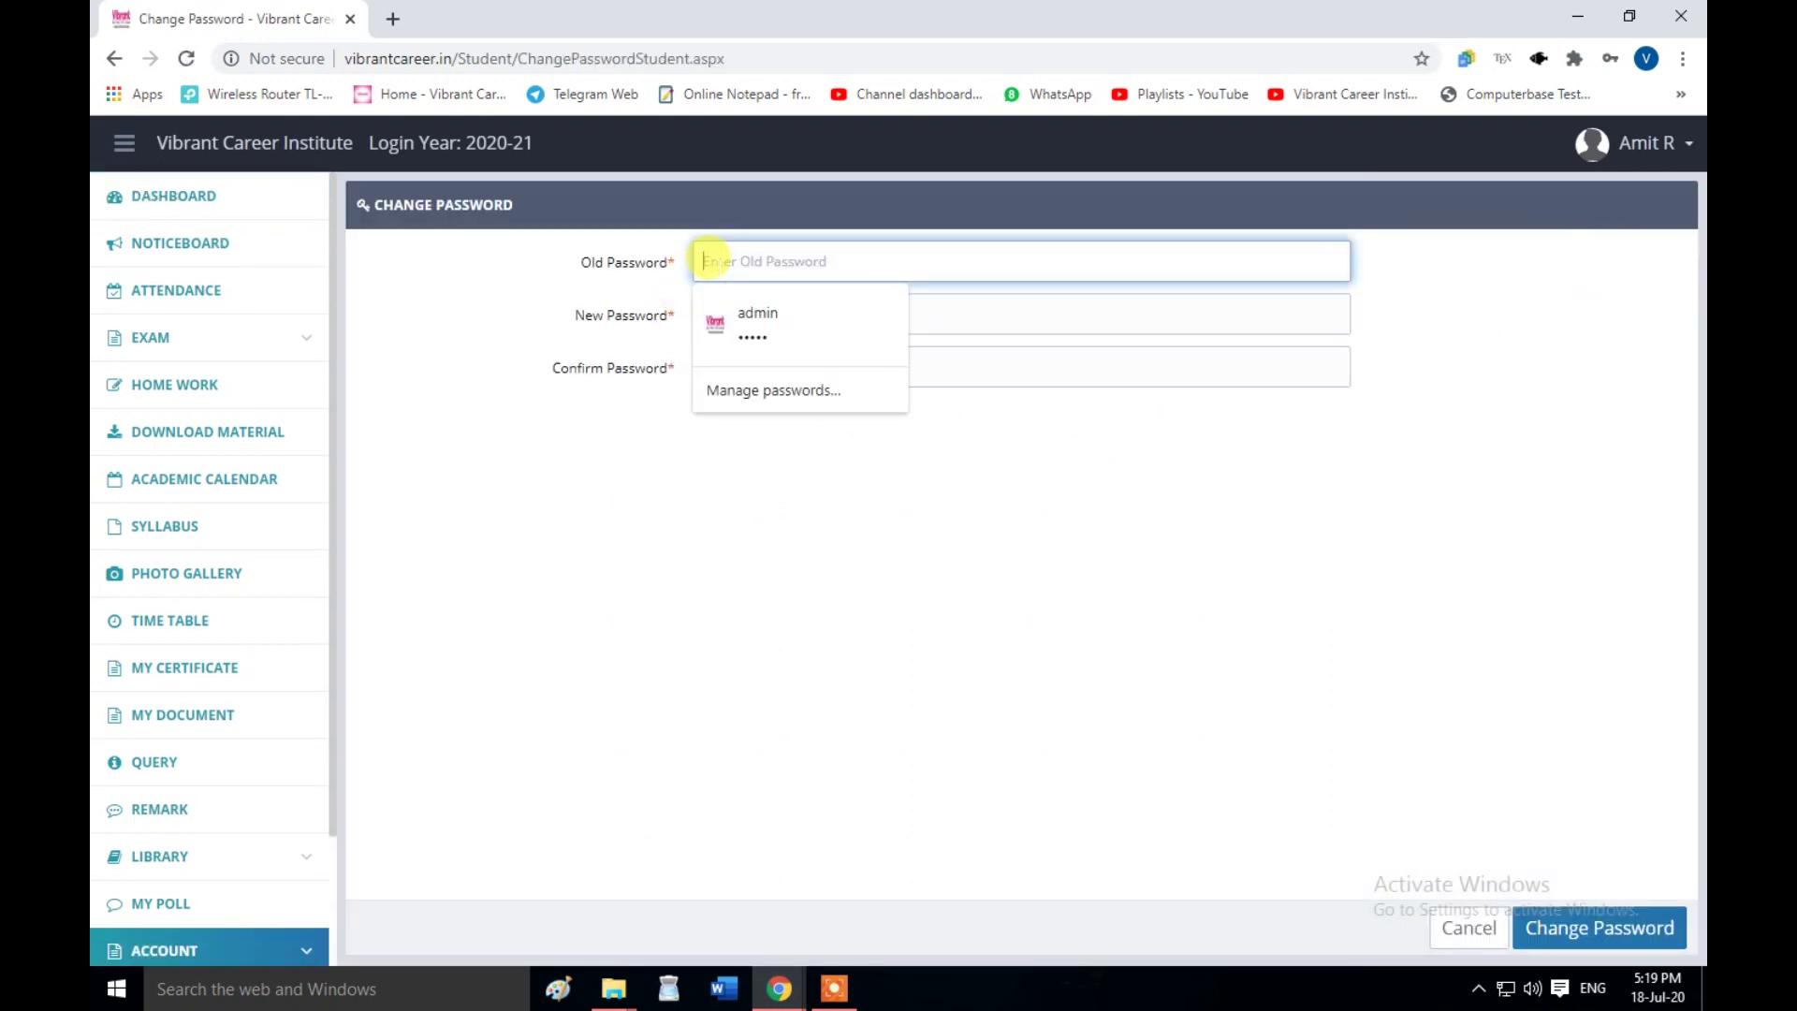
text(admin@12345)
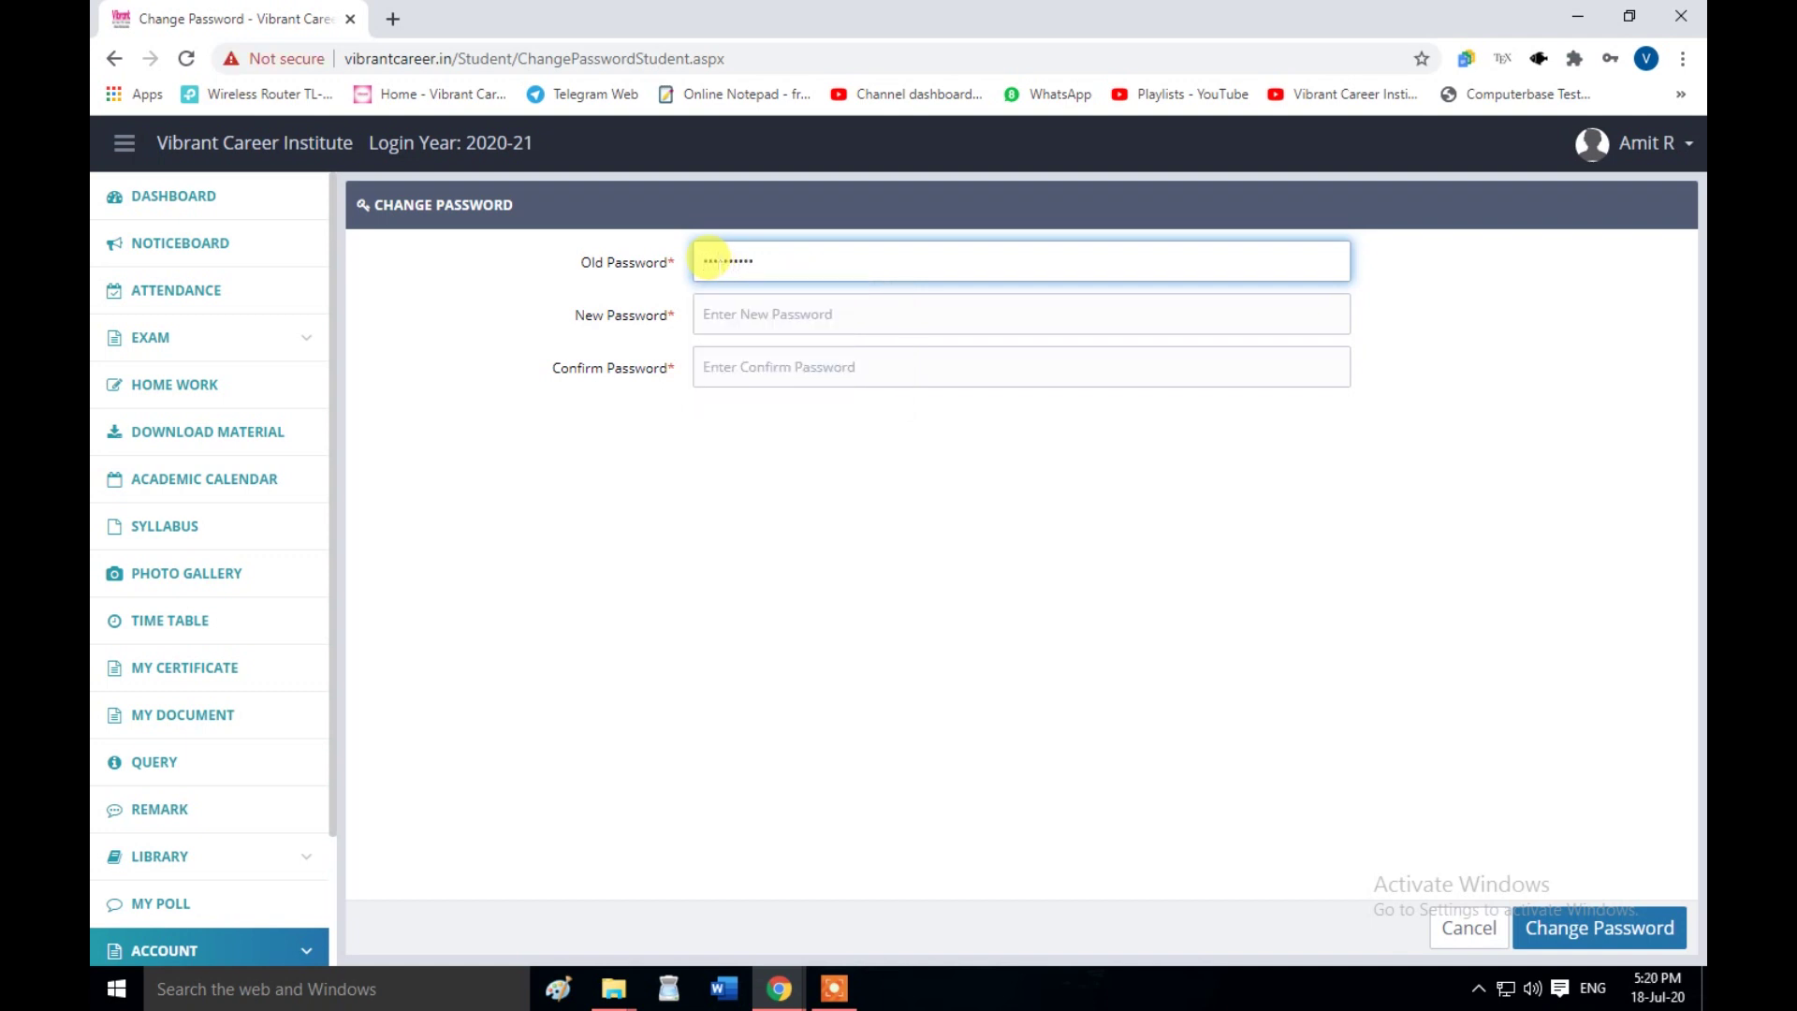
click(729, 305)
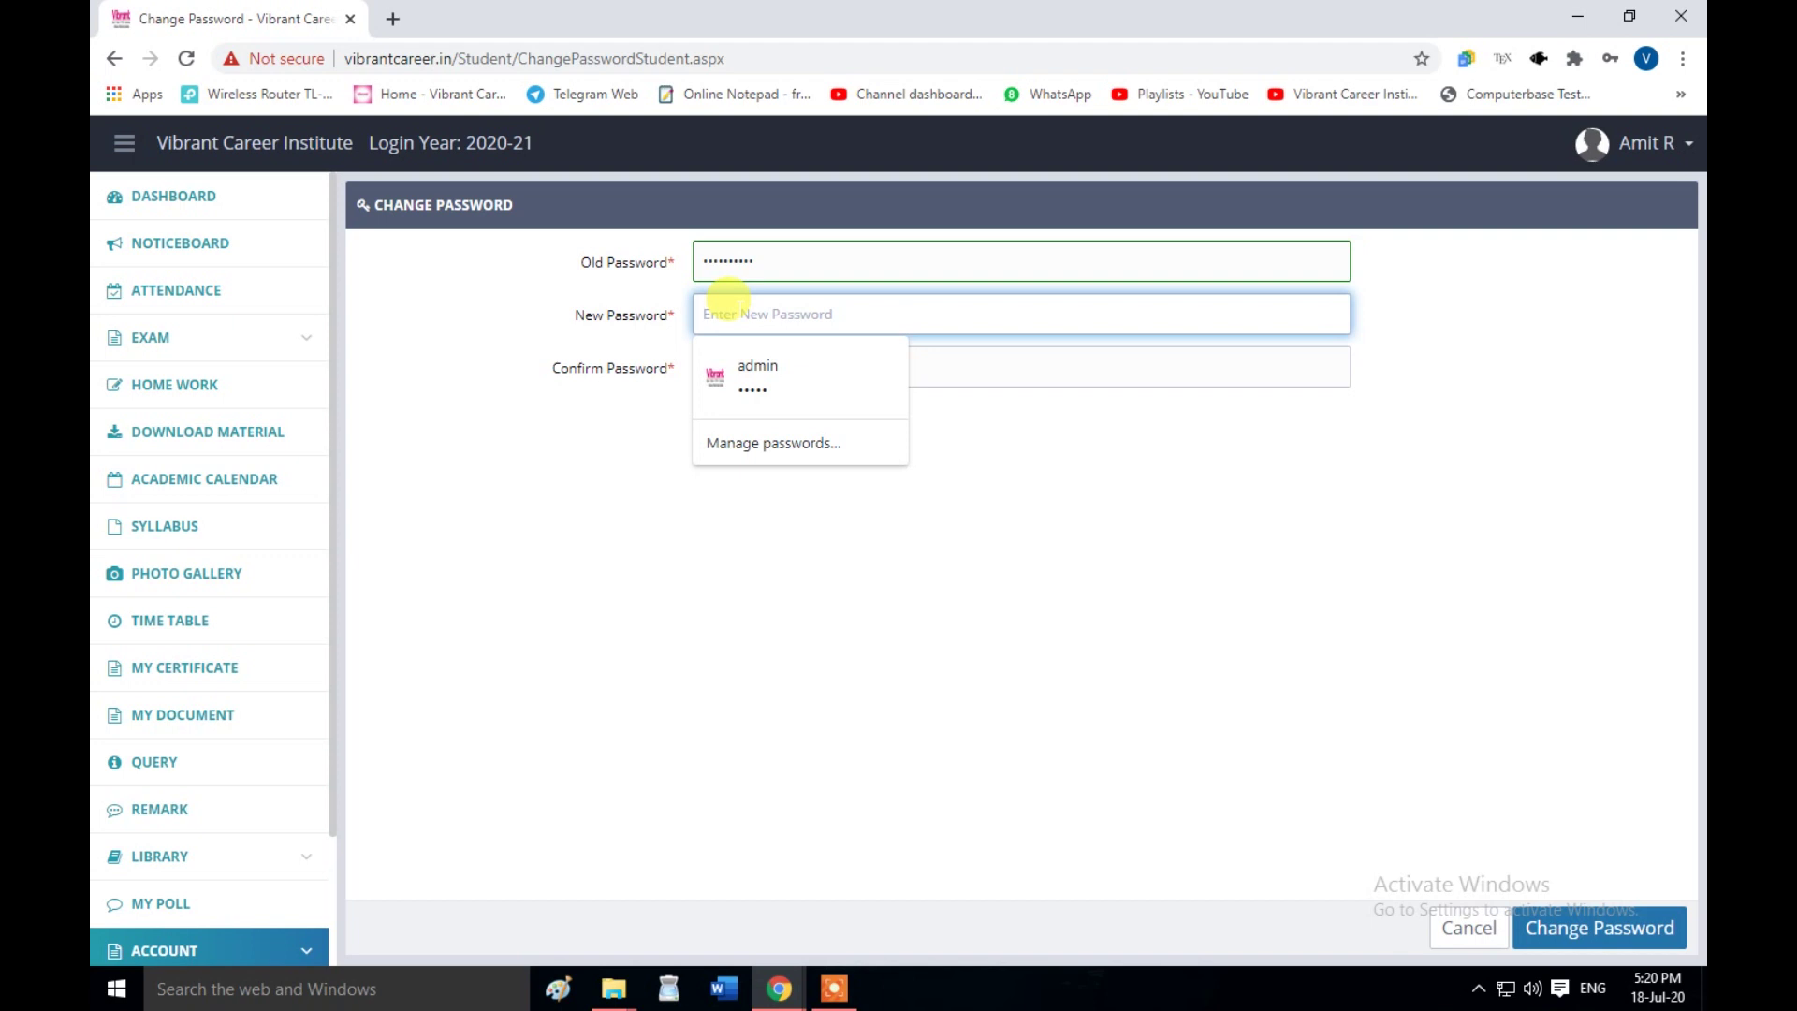
text(123)
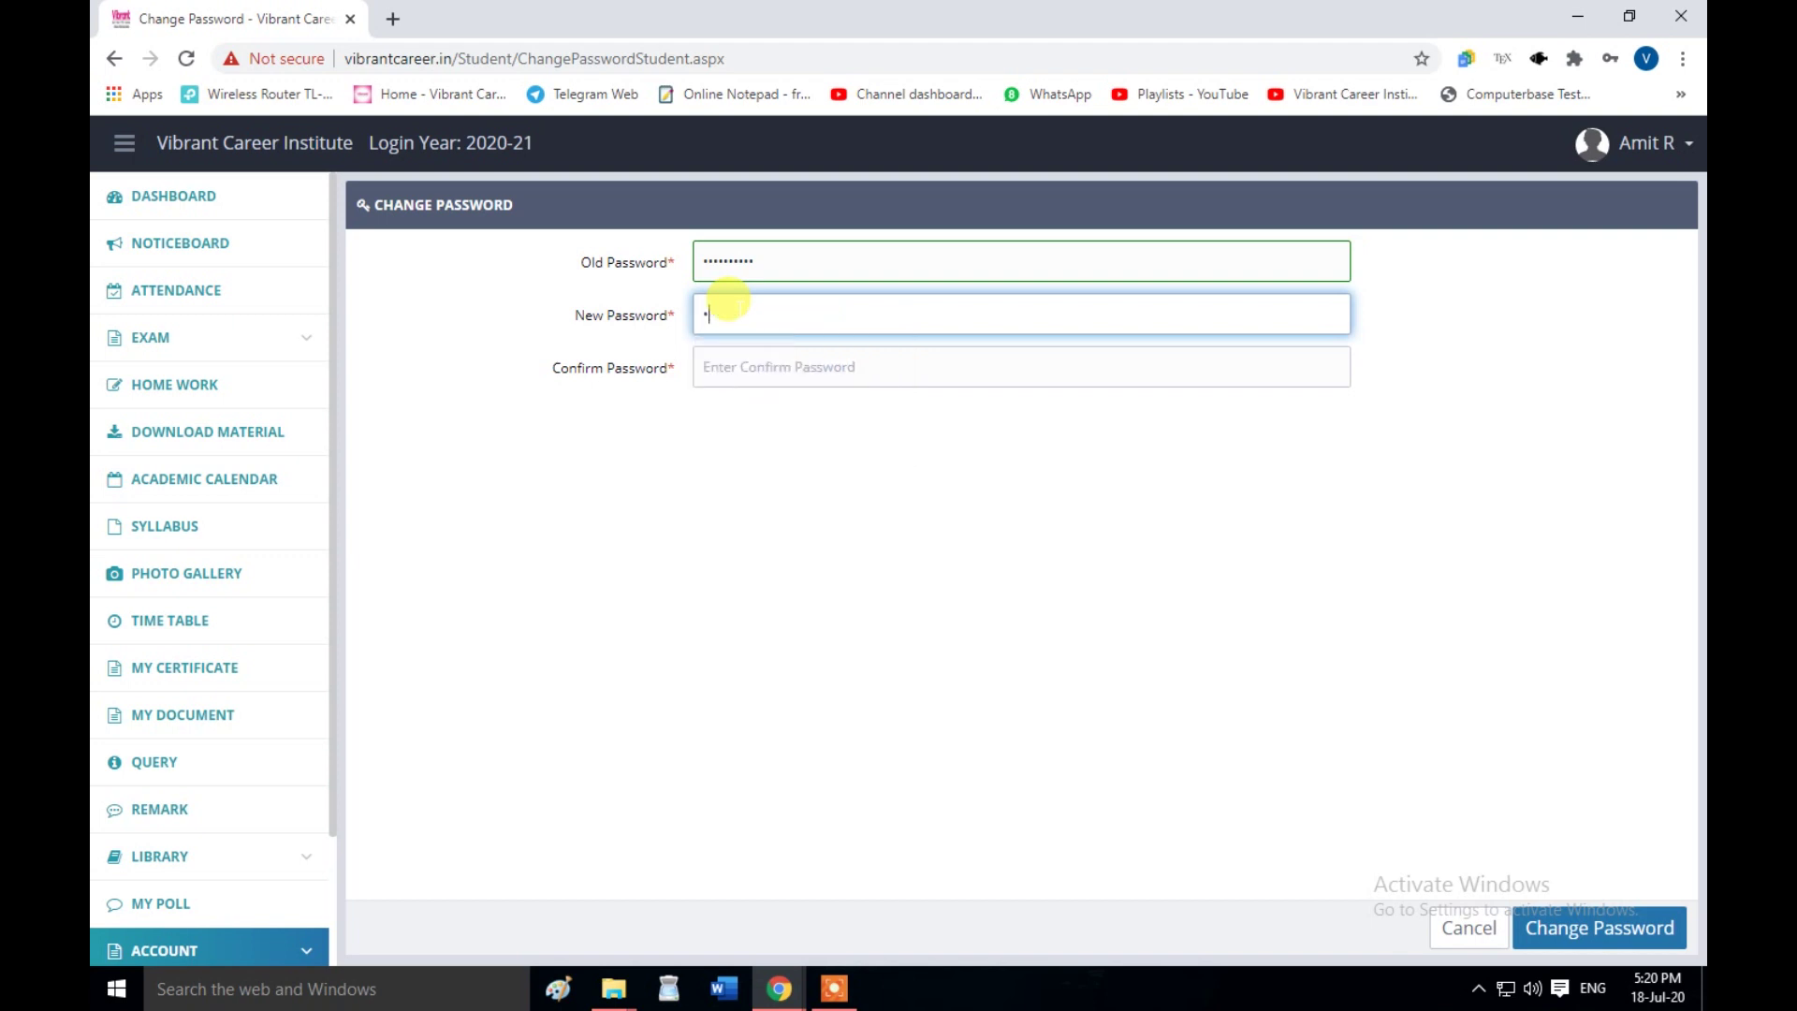
click(816, 372)
text(1234)
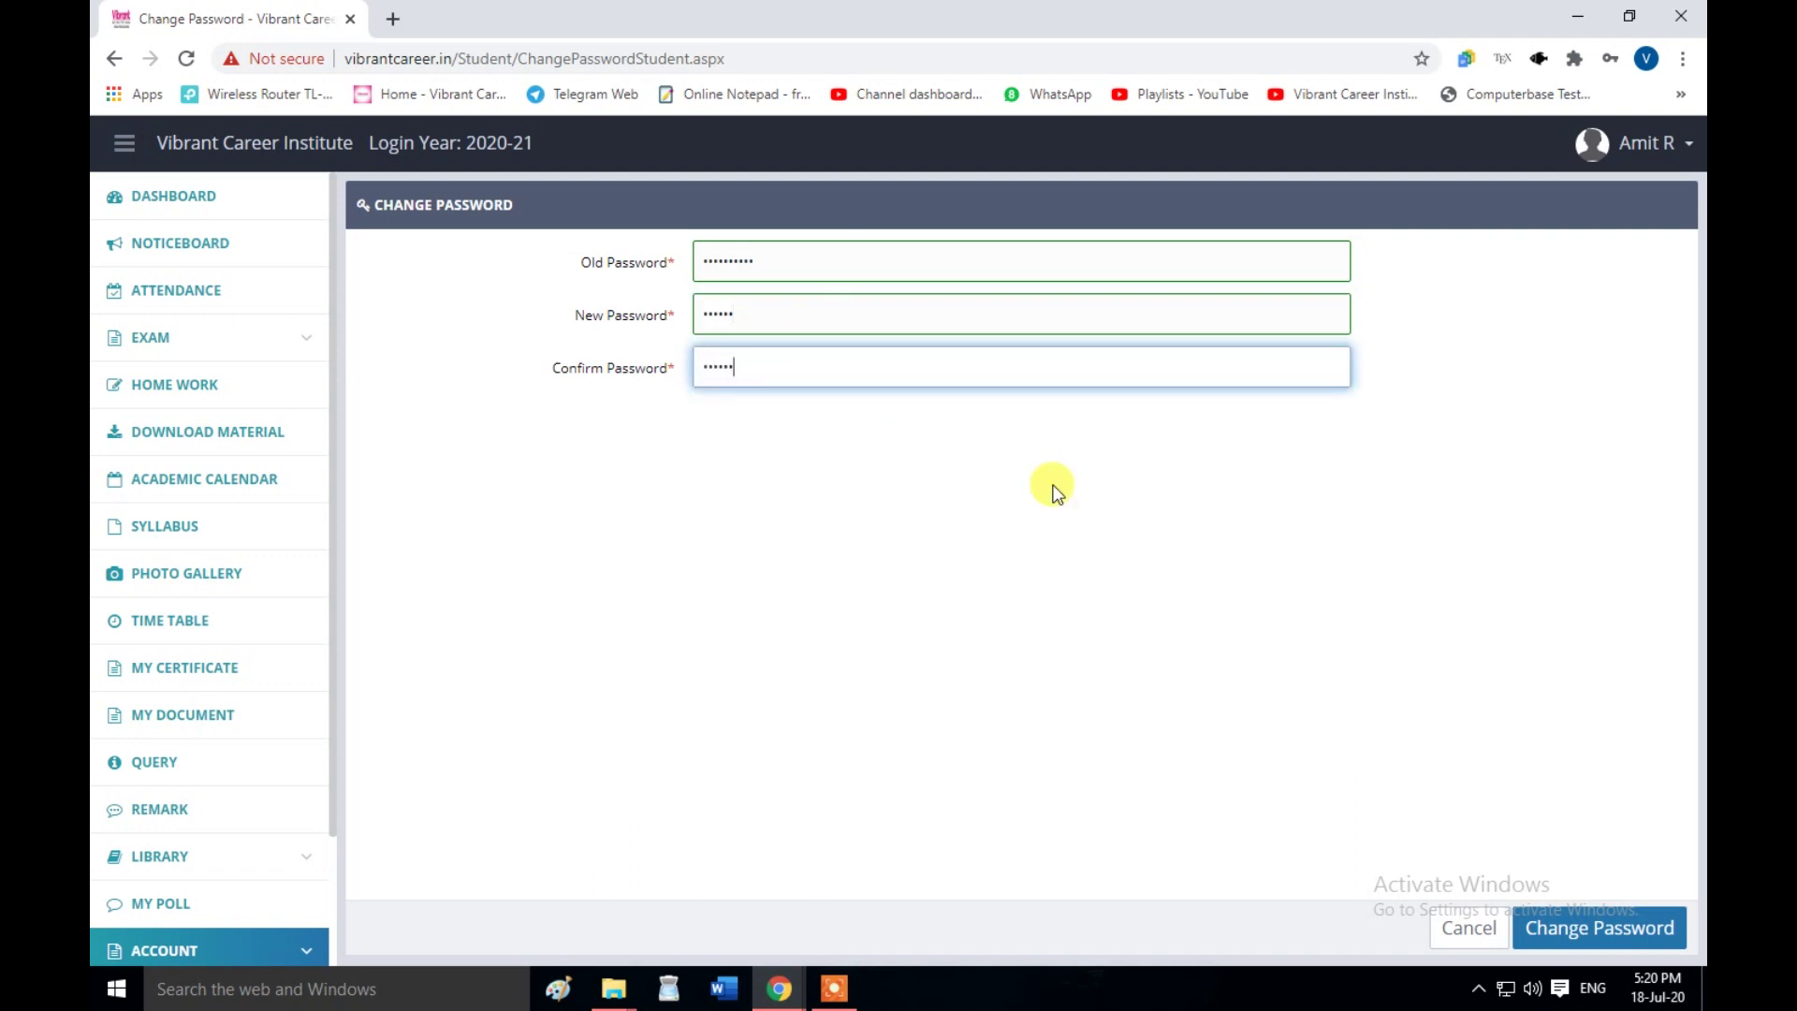
click(1616, 949)
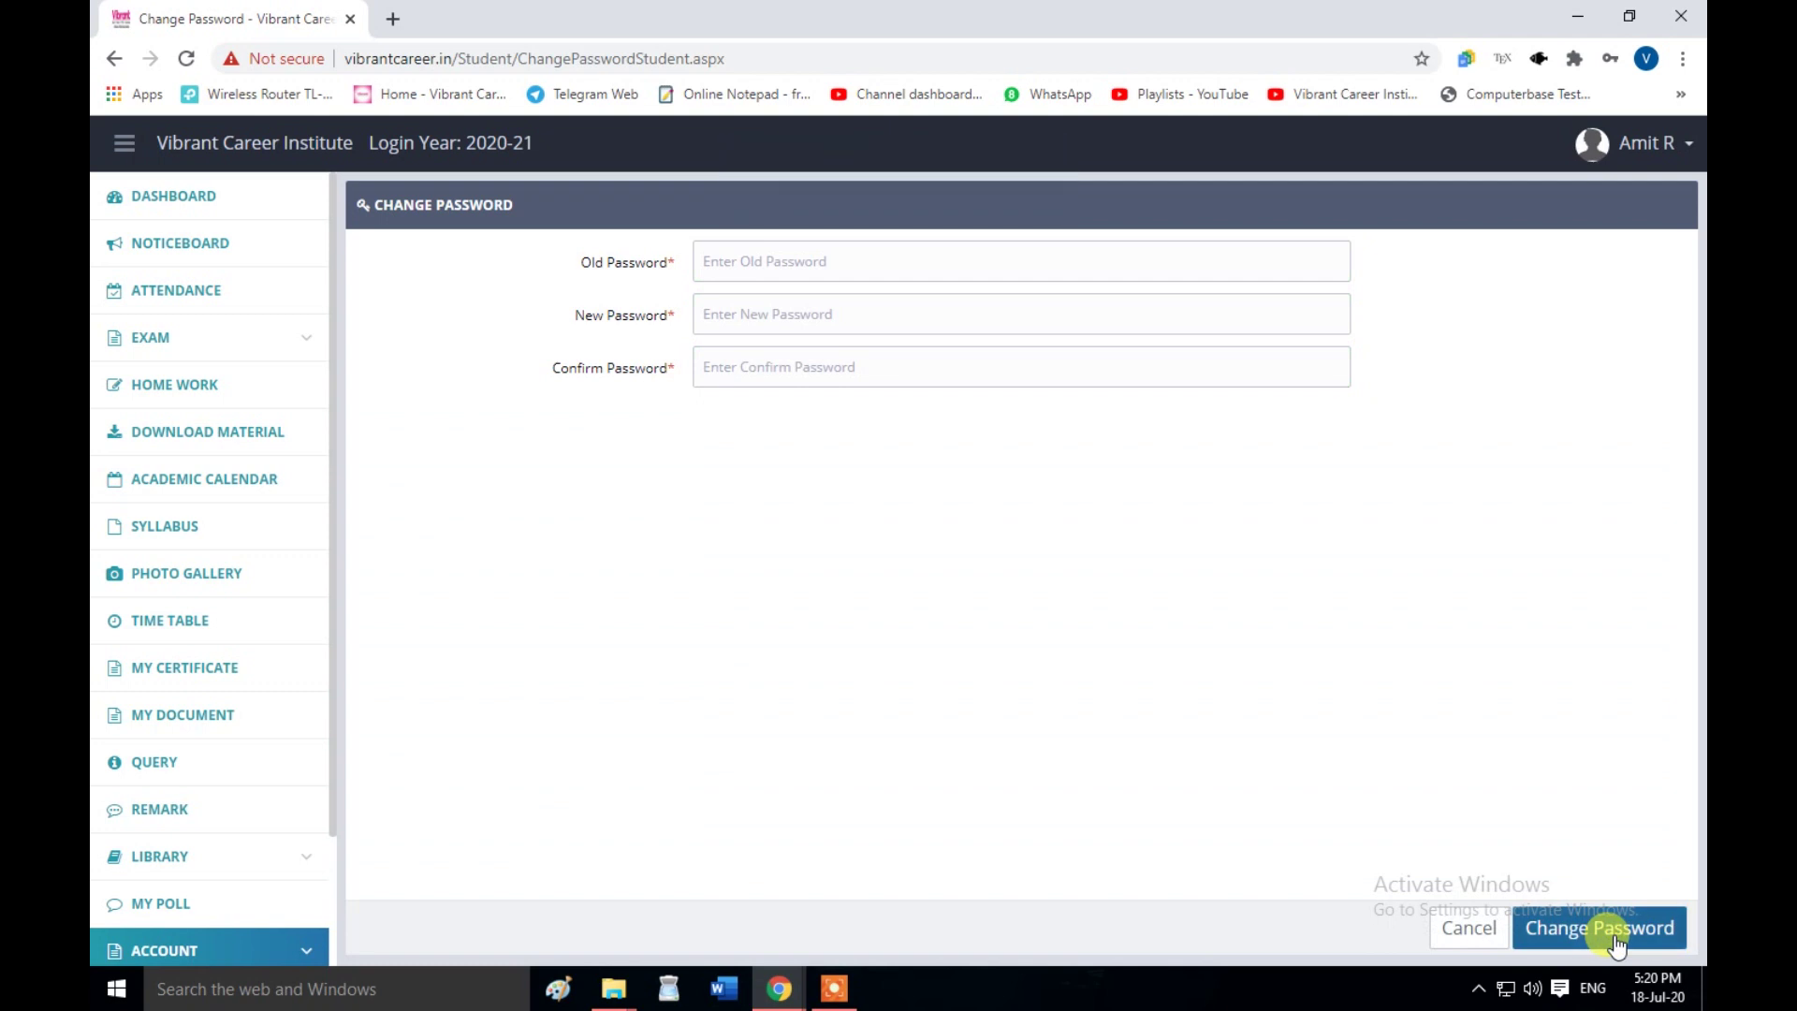
click(113, 58)
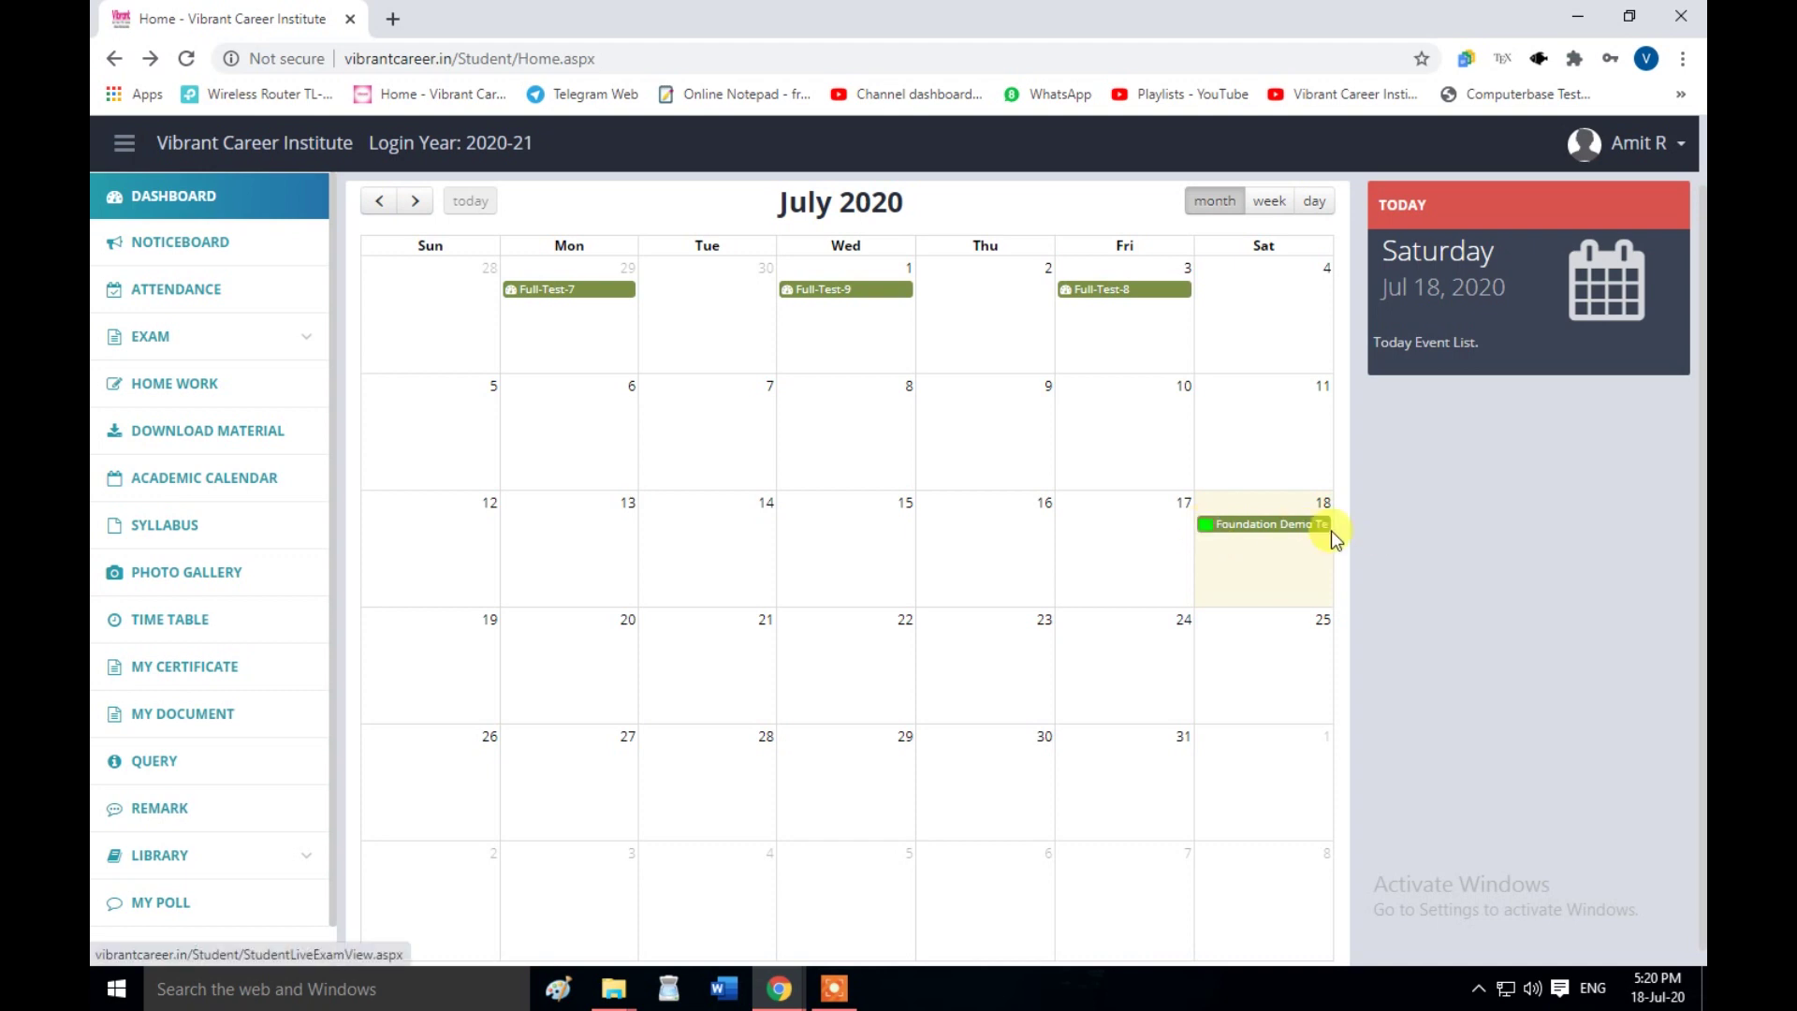
- Open the 18 July Foundation Demo Test listing and start the live exam
click(1262, 527)
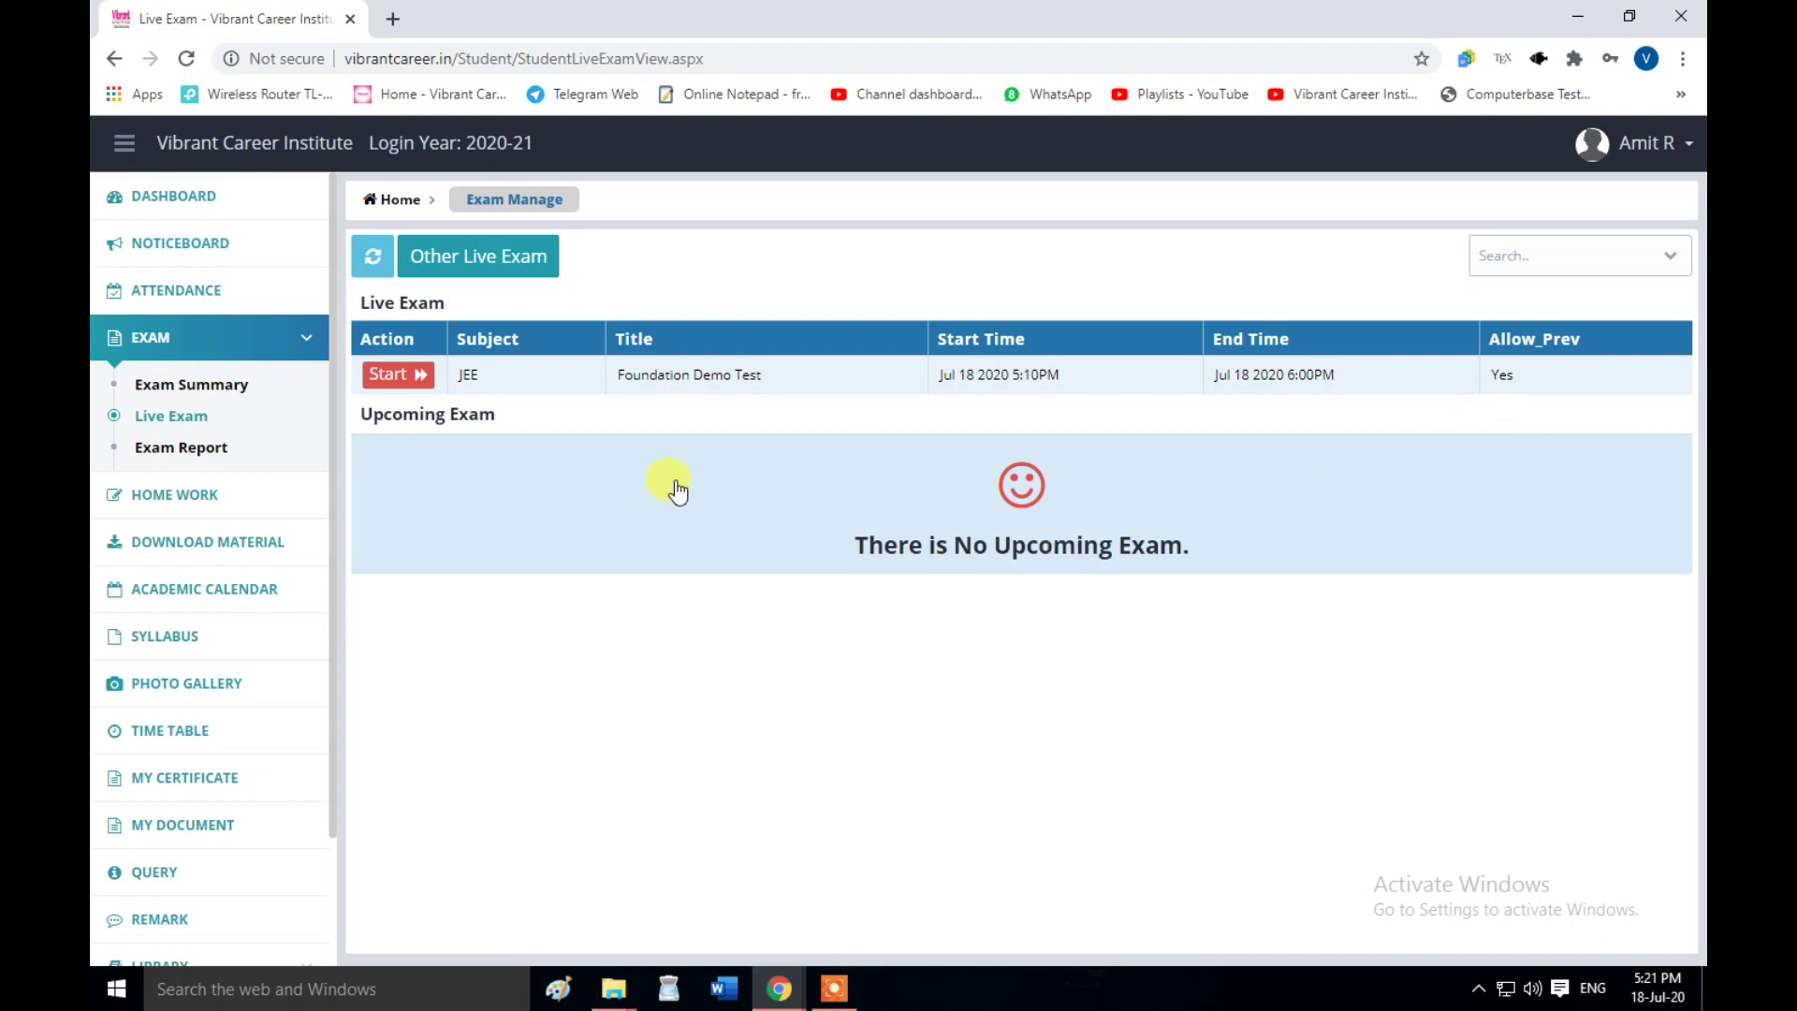
click(415, 378)
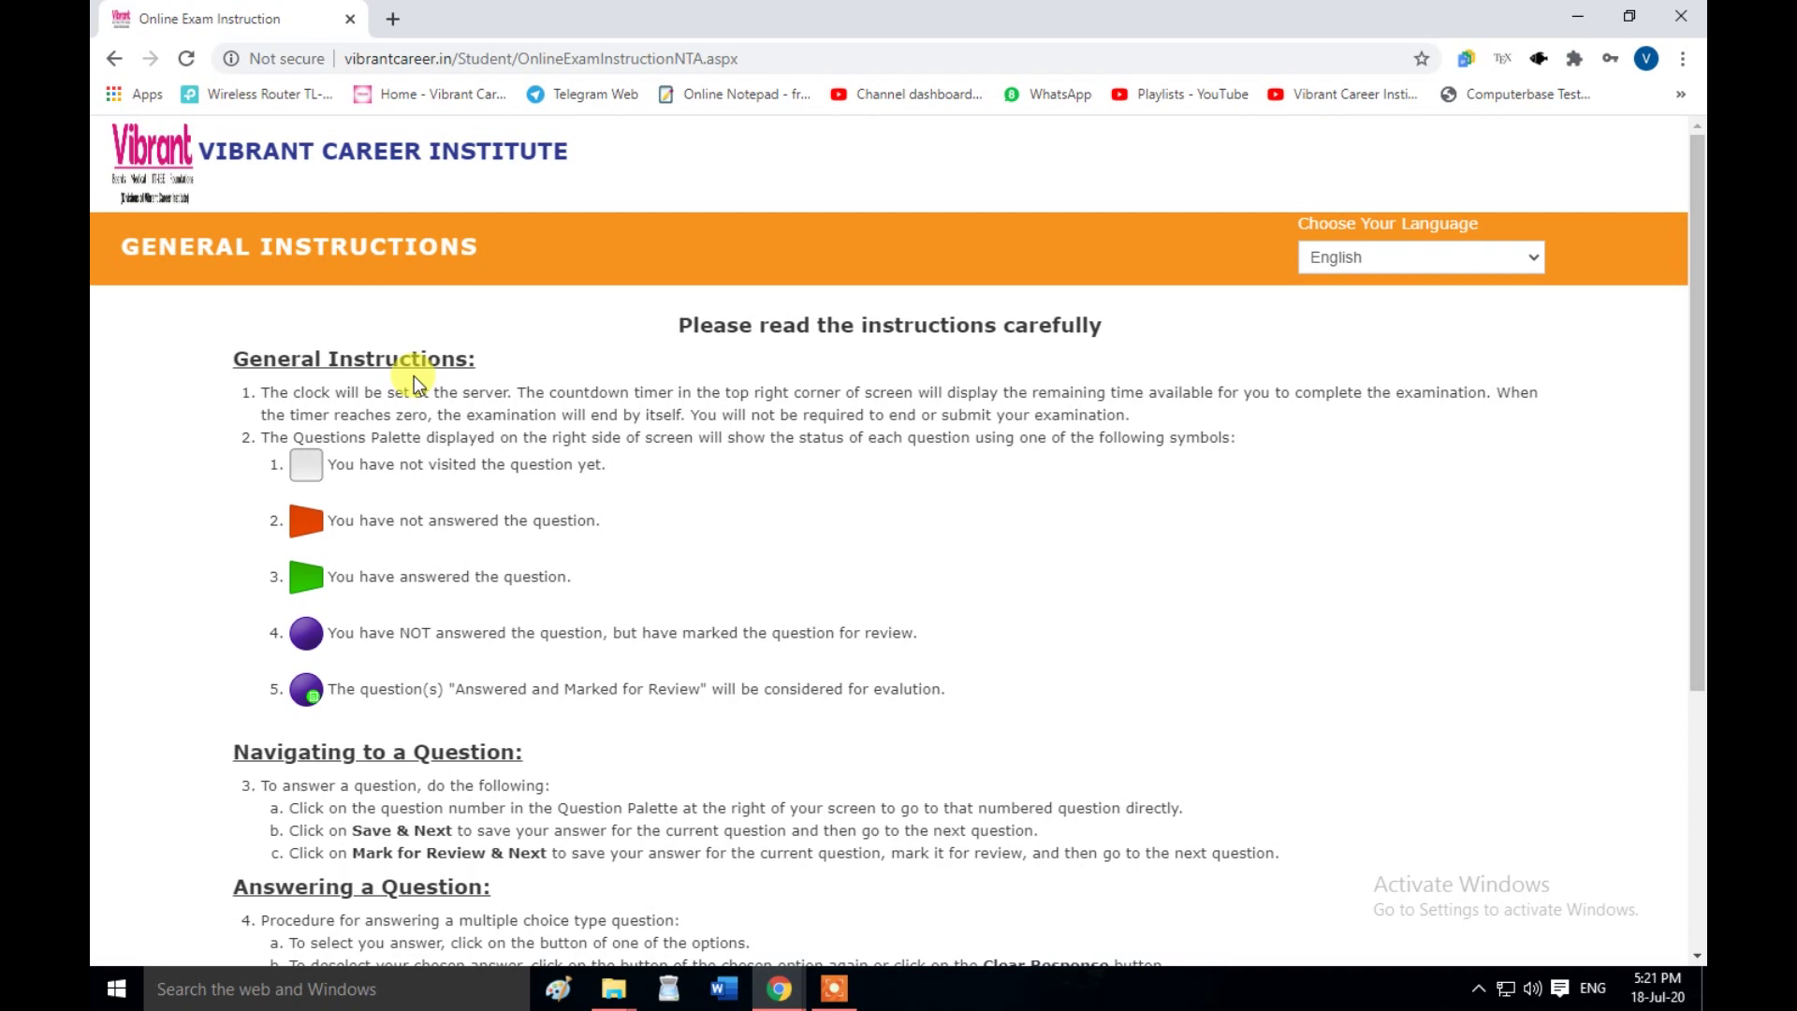
- Read through the General Instructions and start the Foundation Demo Test
scroll(414, 374, down, 4)
scroll(514, 370, up, 4)
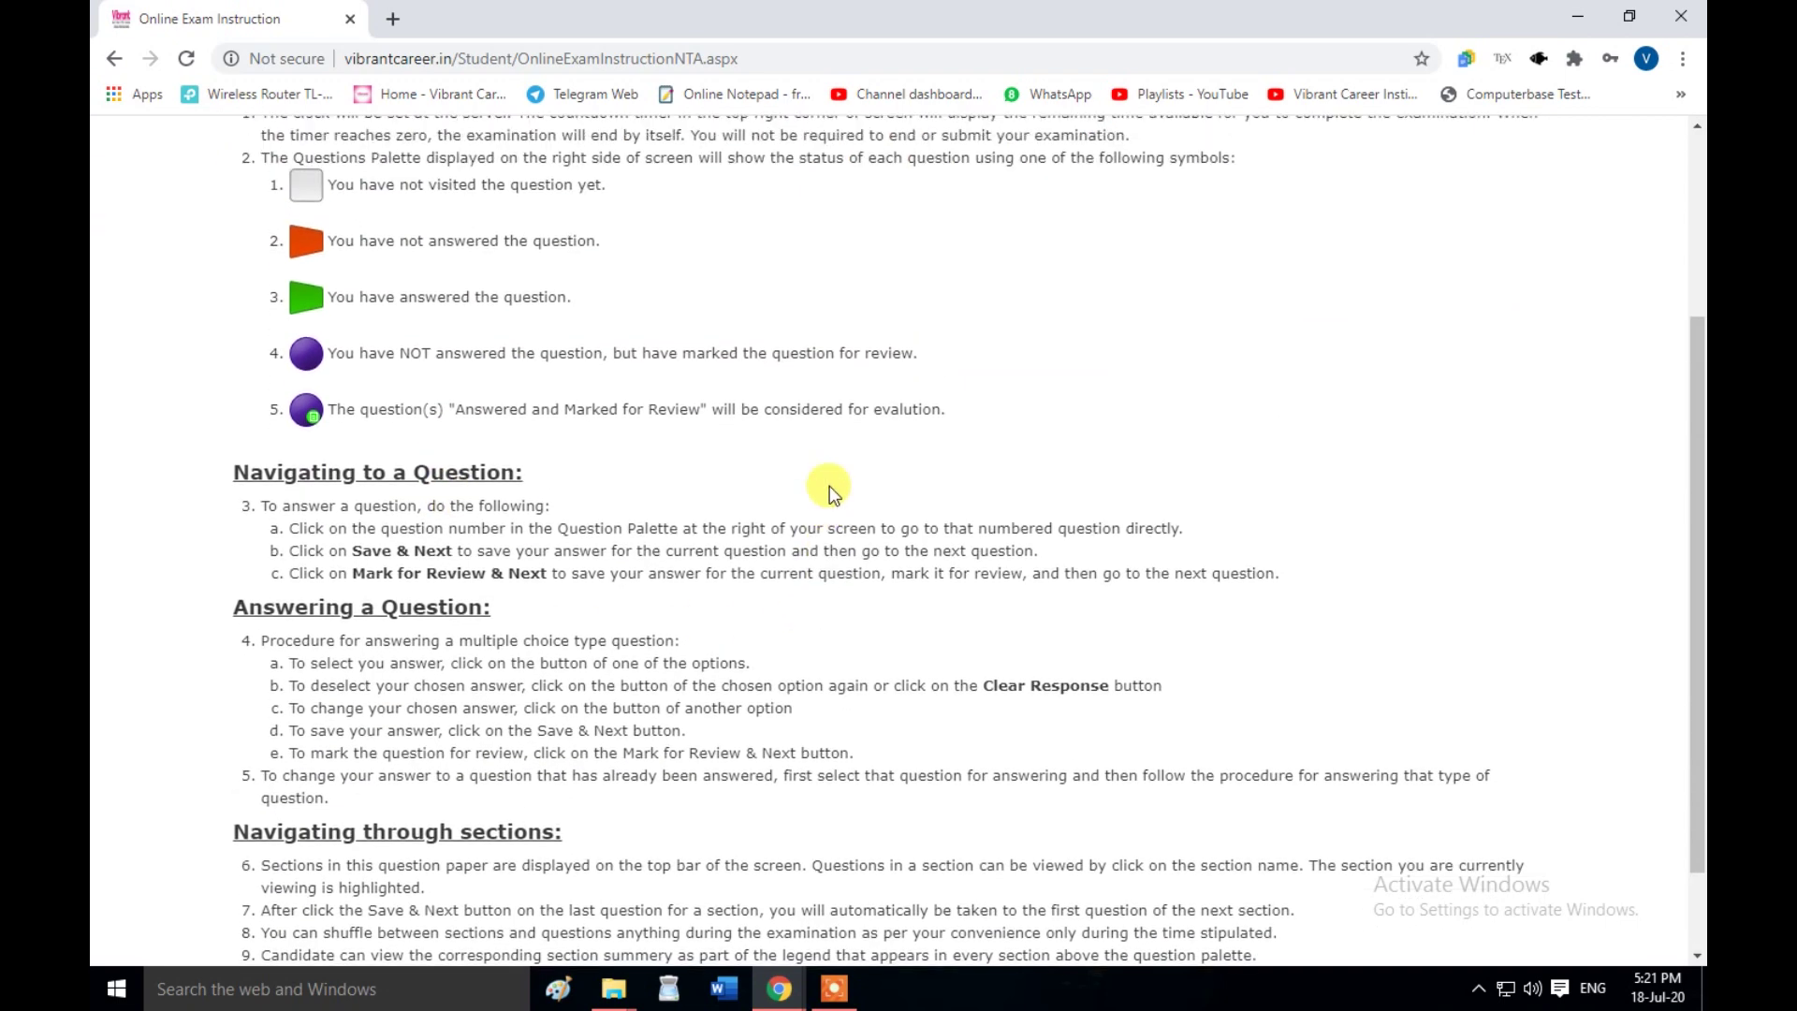
scroll(829, 486, up, 1)
scroll(832, 507, down, 4)
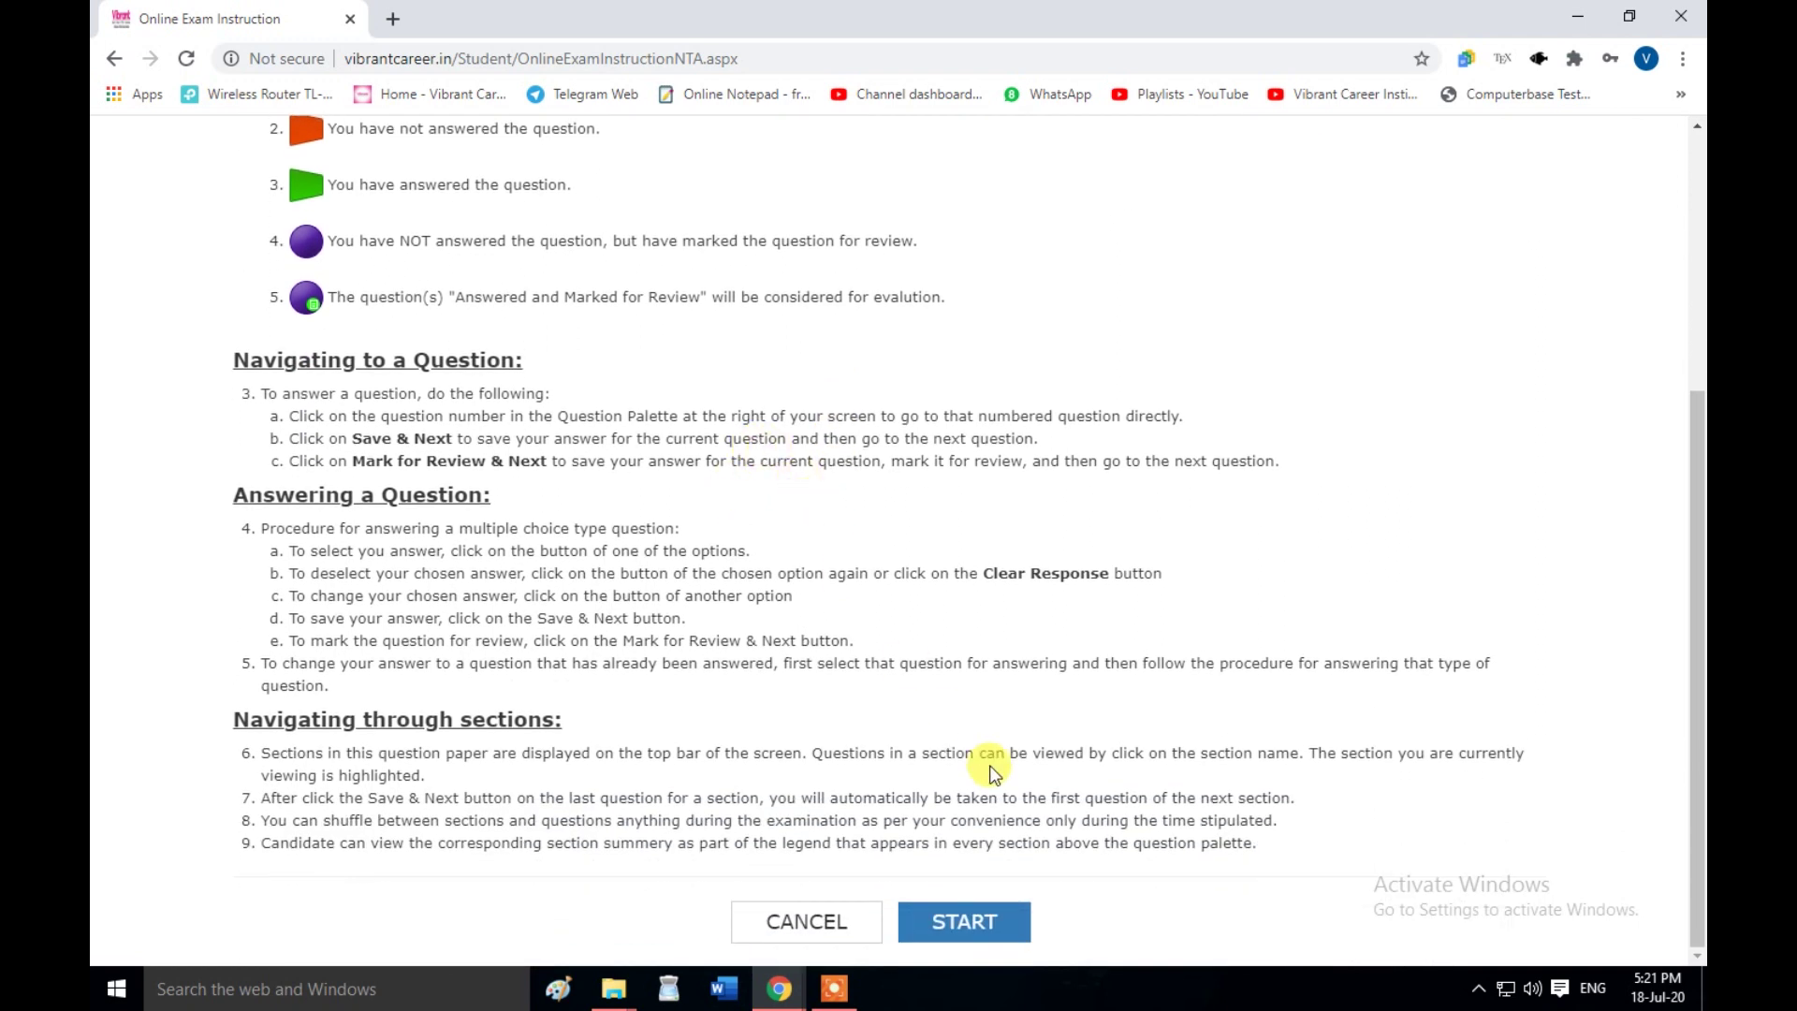
scroll(1021, 744, up, 1)
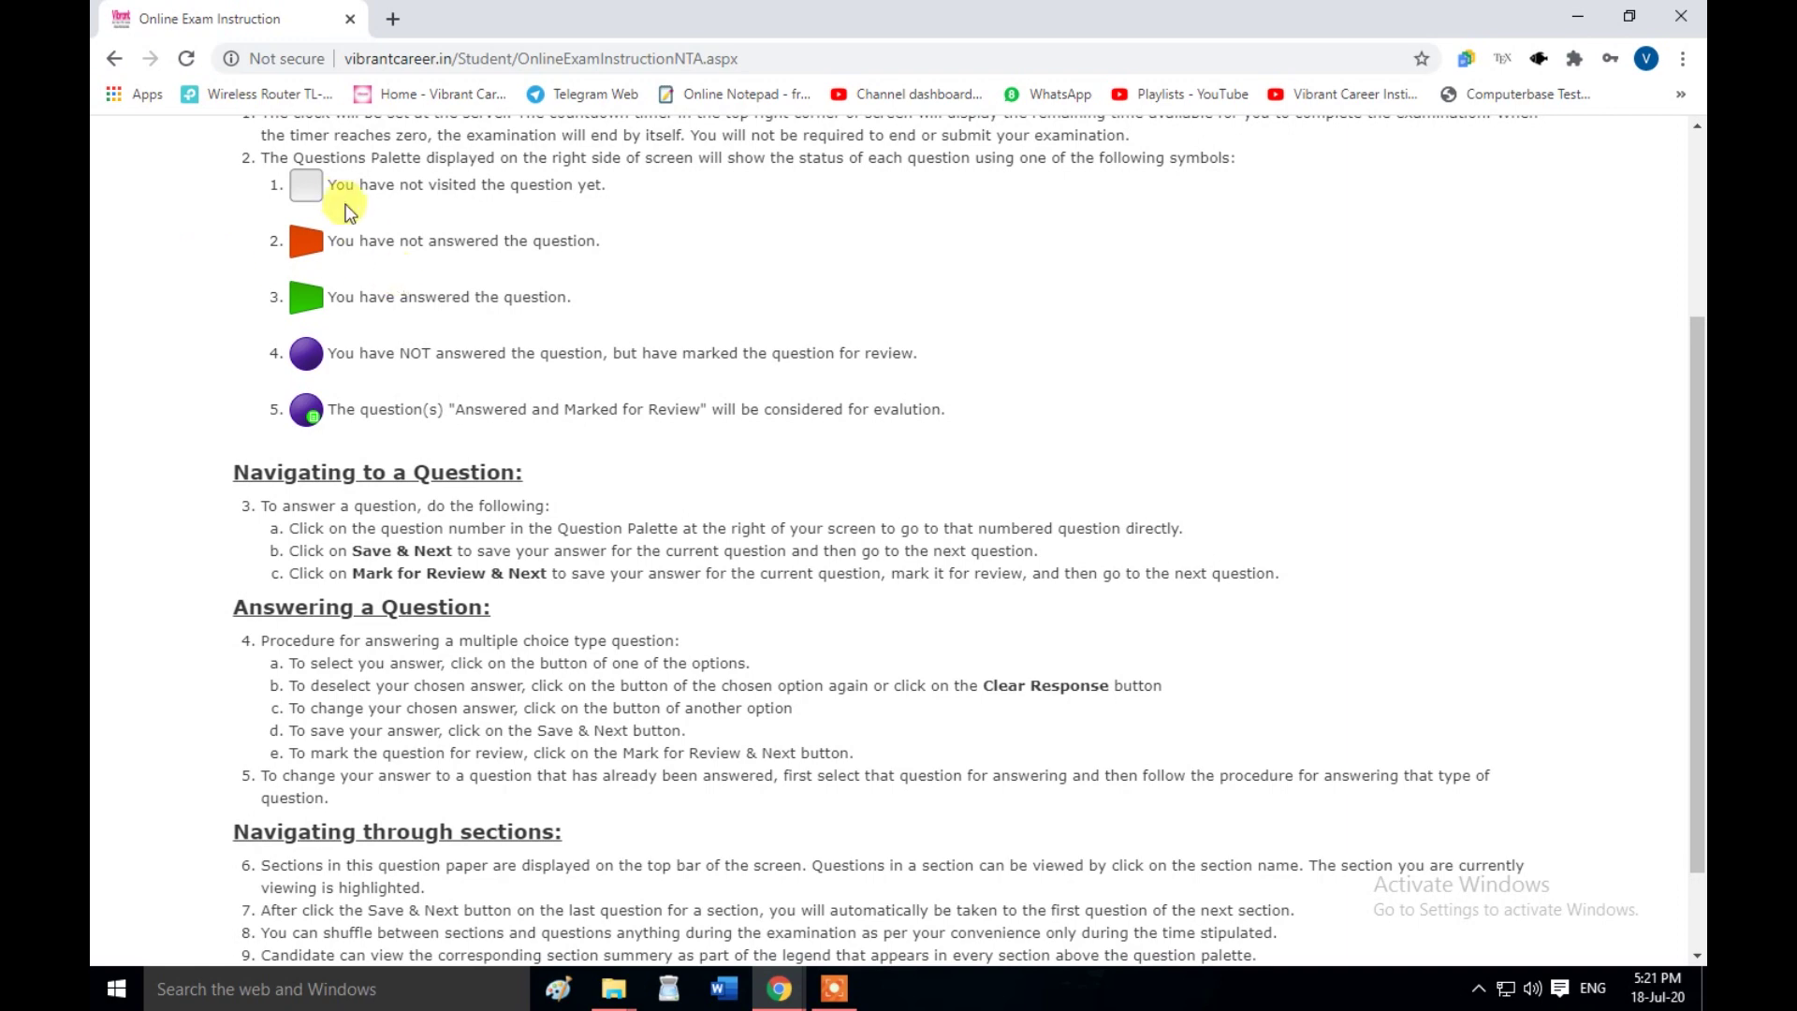
drag(333, 185, 814, 416)
click(838, 445)
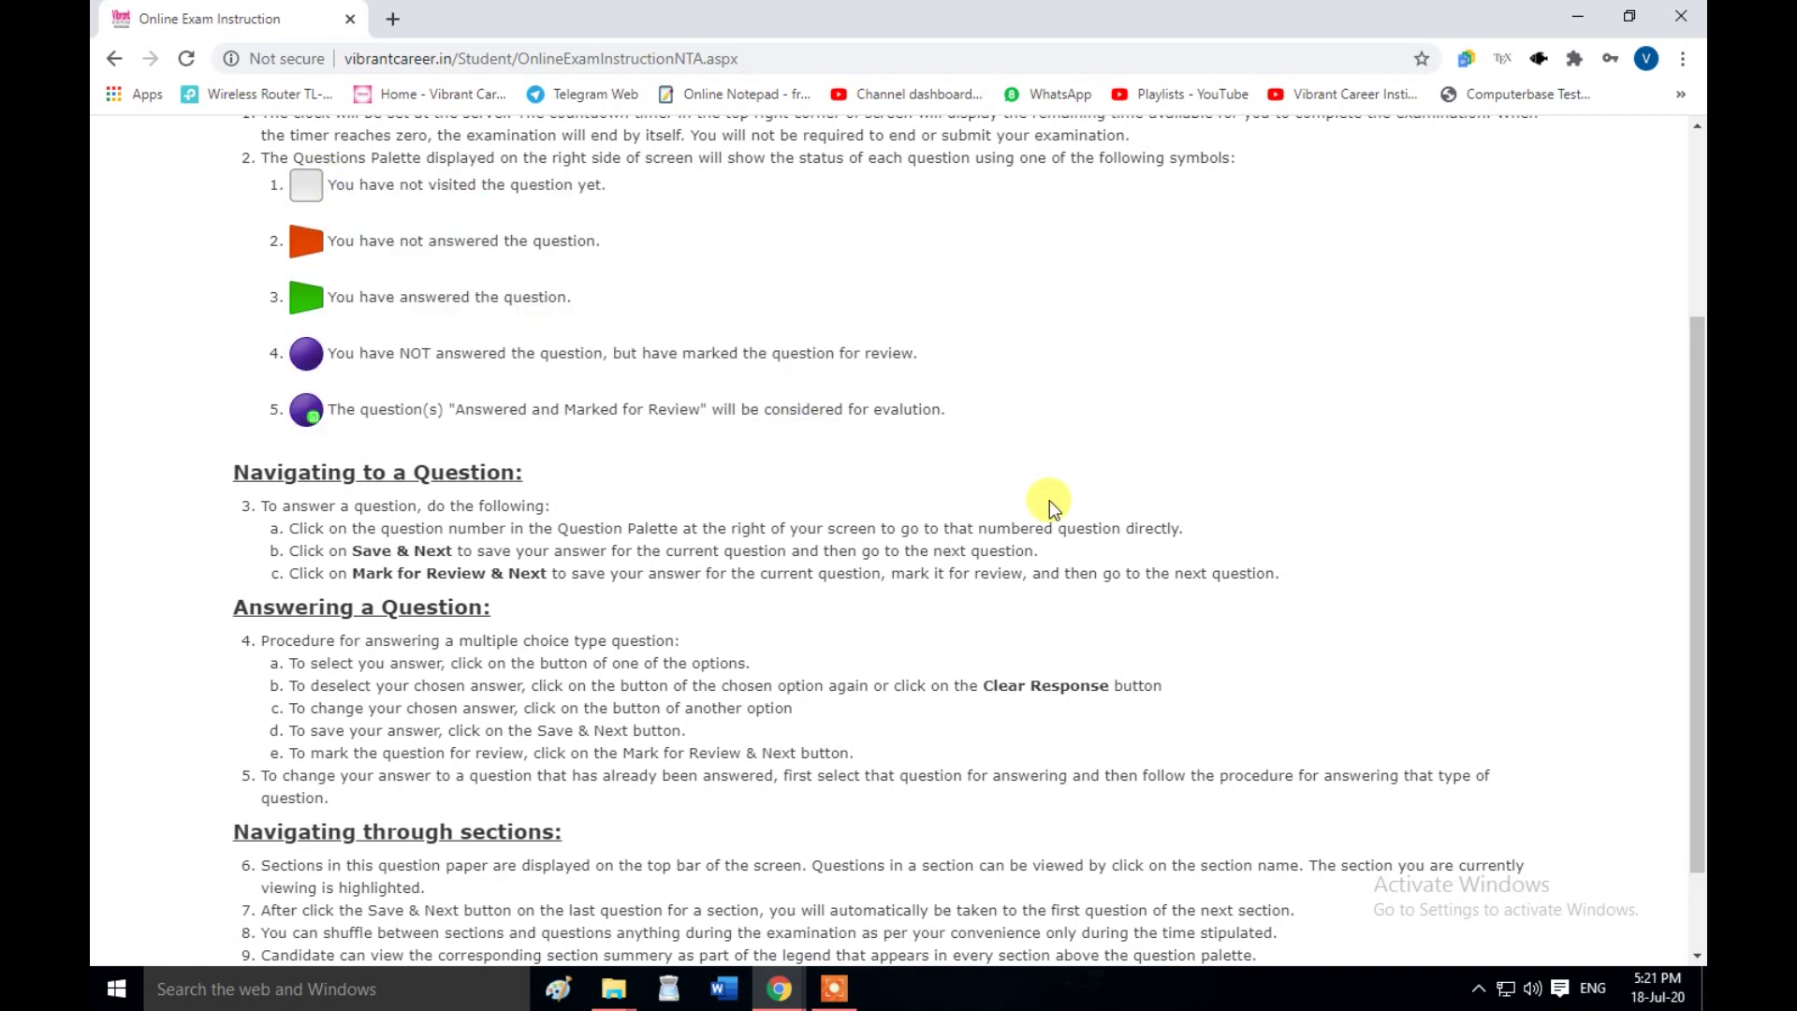
scroll(1052, 501, down, 1)
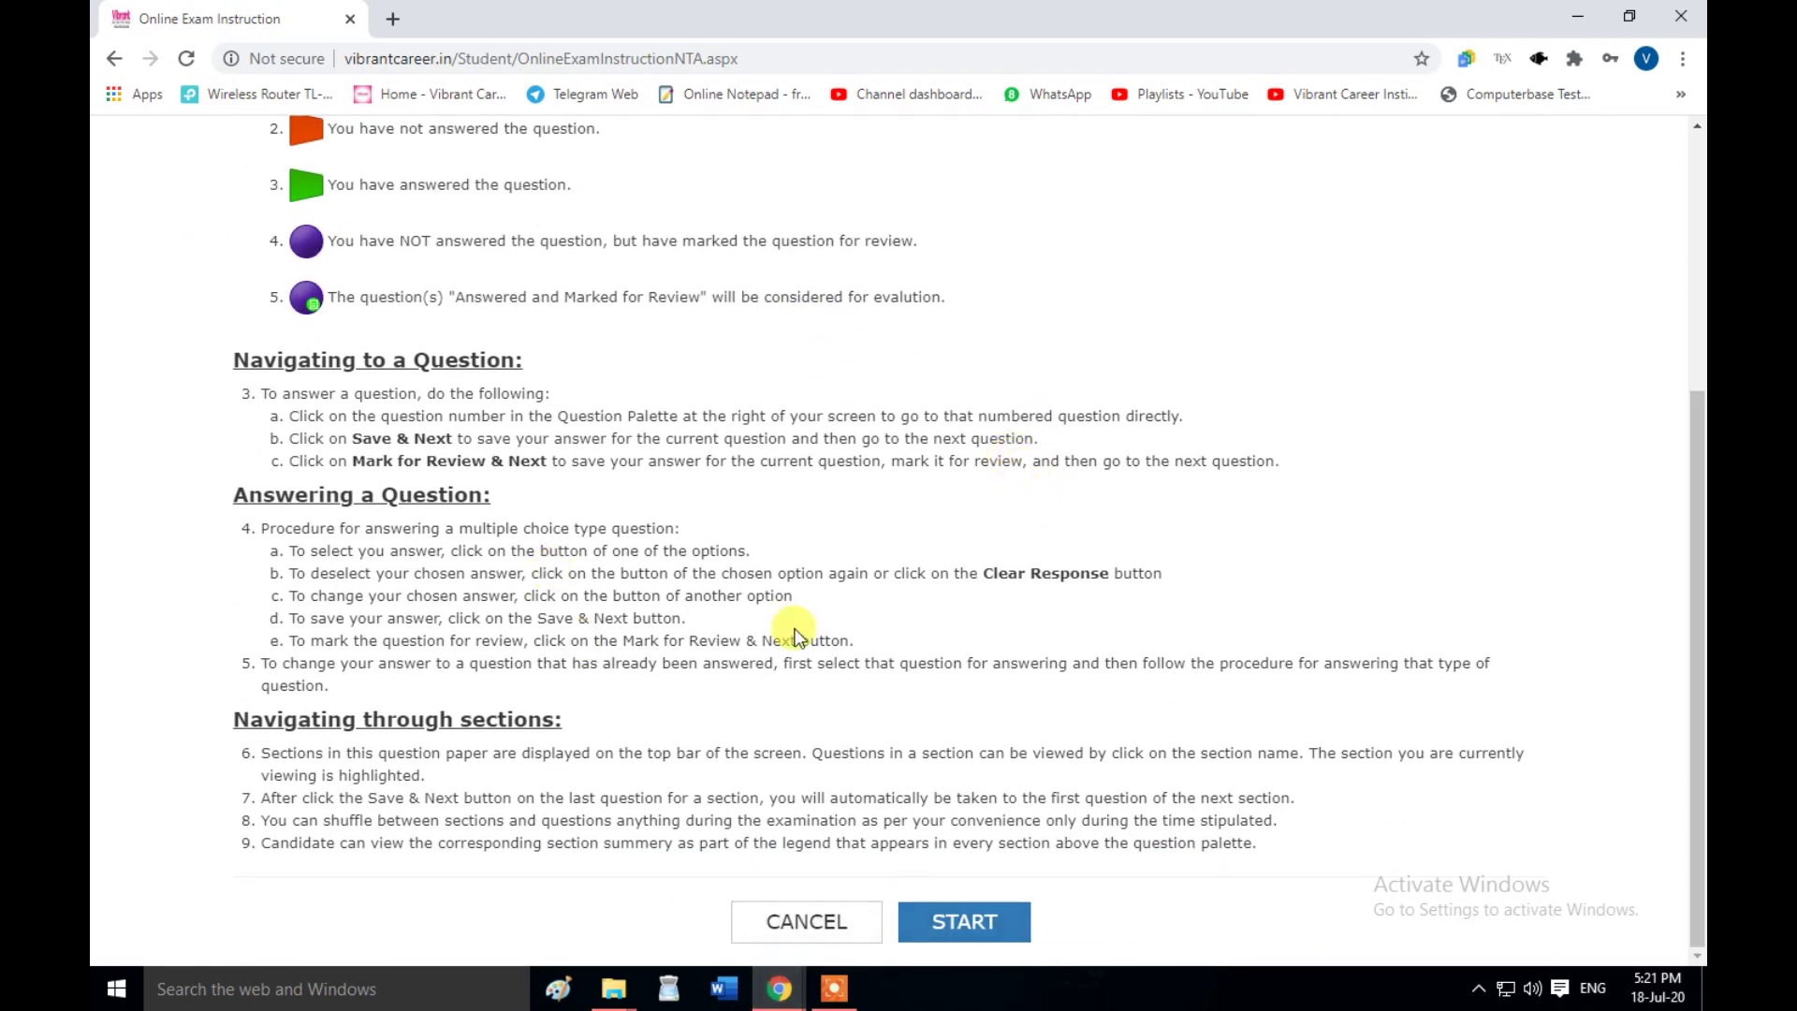
scroll(791, 629, up, 1)
scroll(859, 655, down, 1)
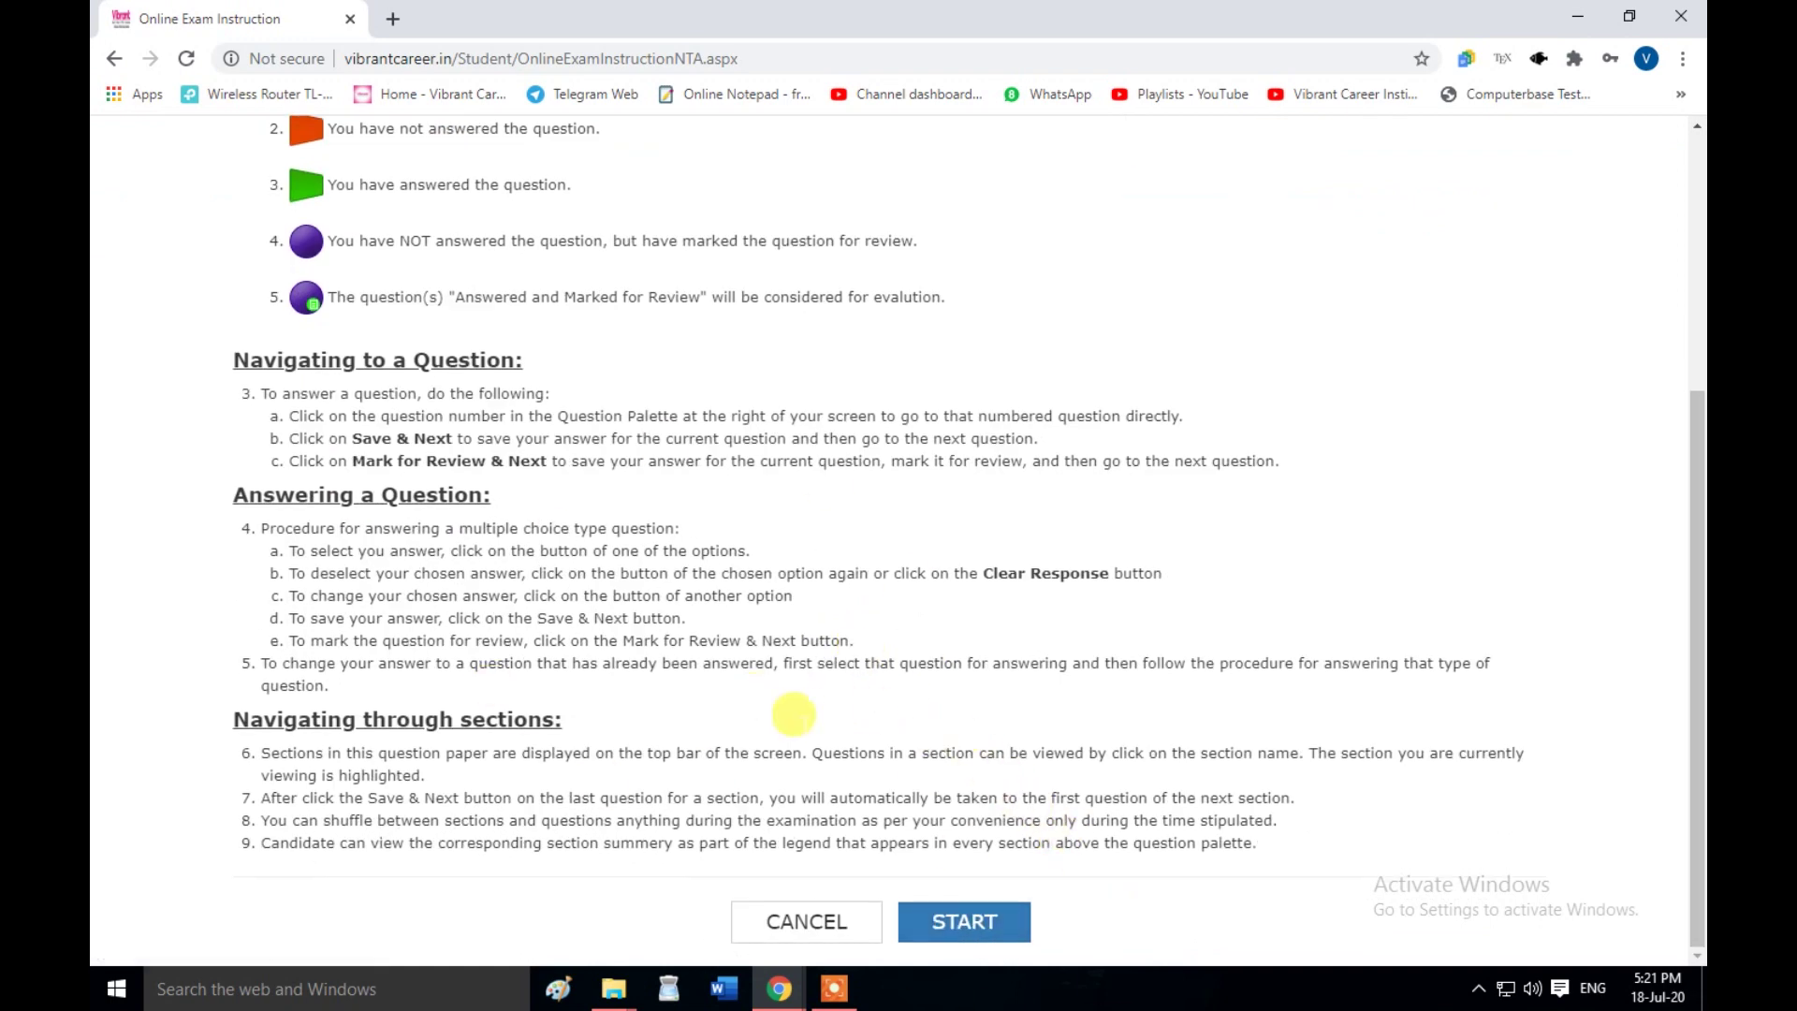
click(953, 925)
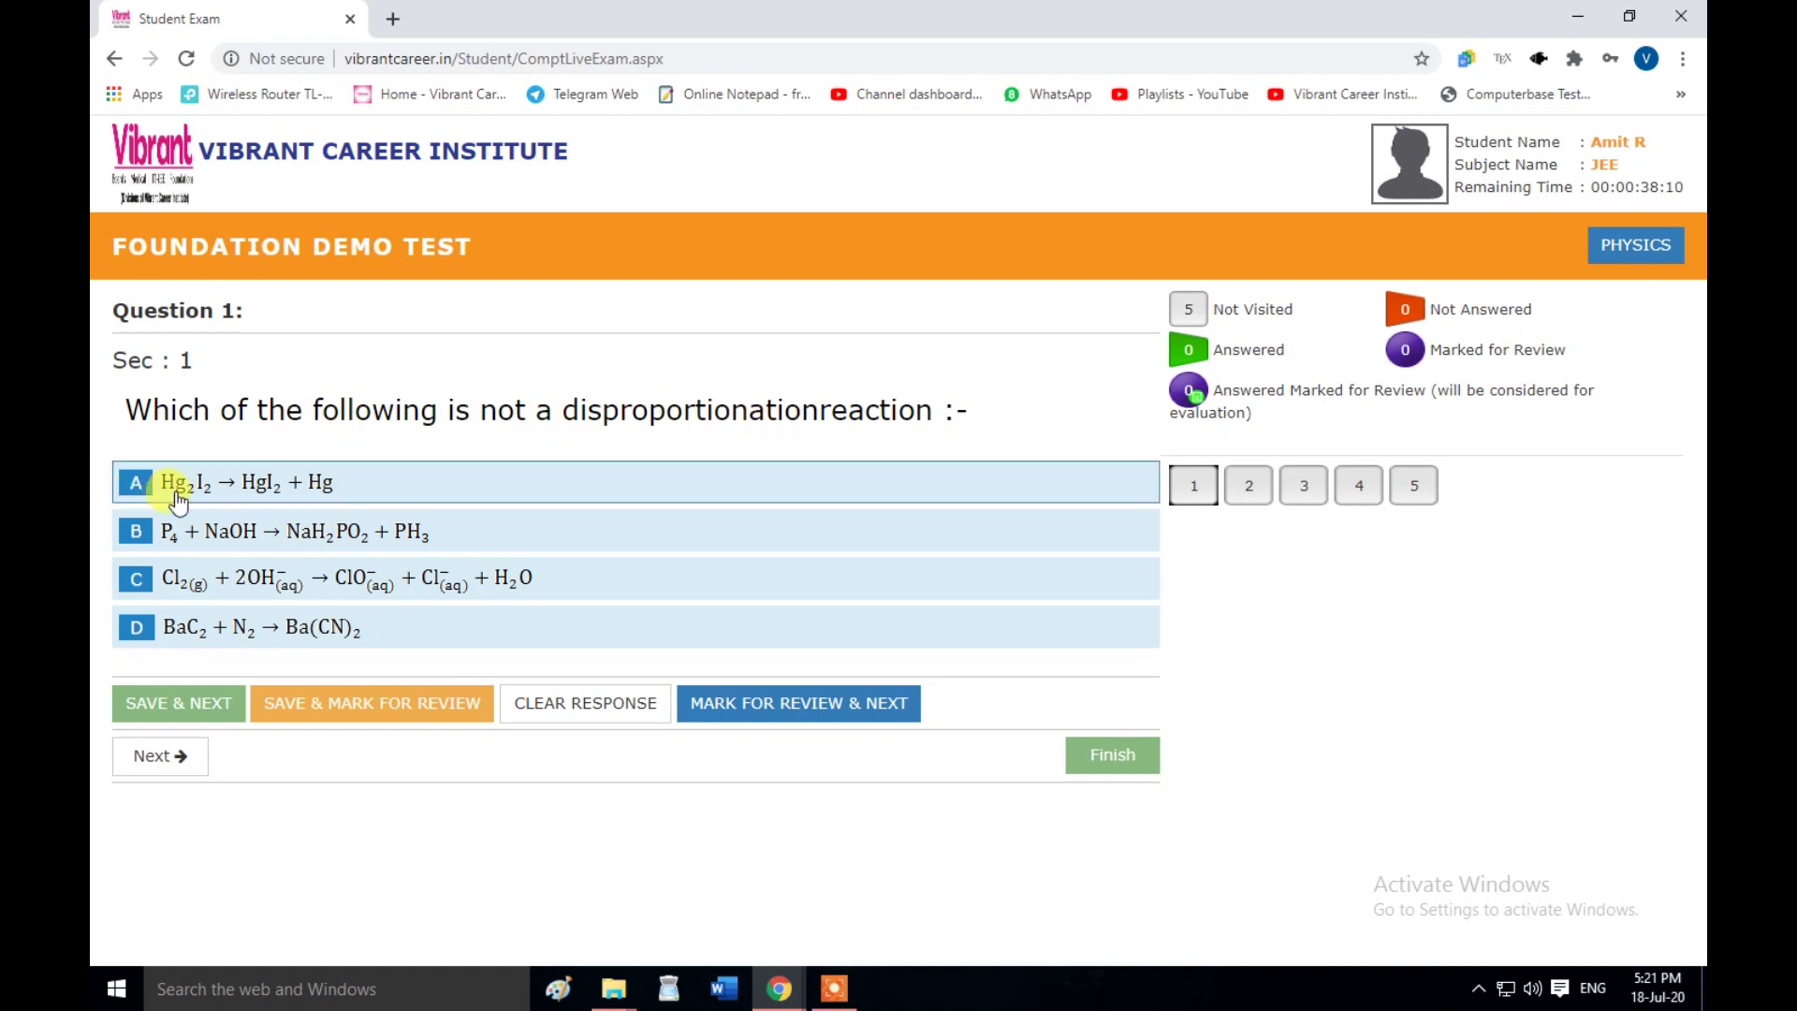
- Choose option A for Question 1 and save it marked for review
click(142, 488)
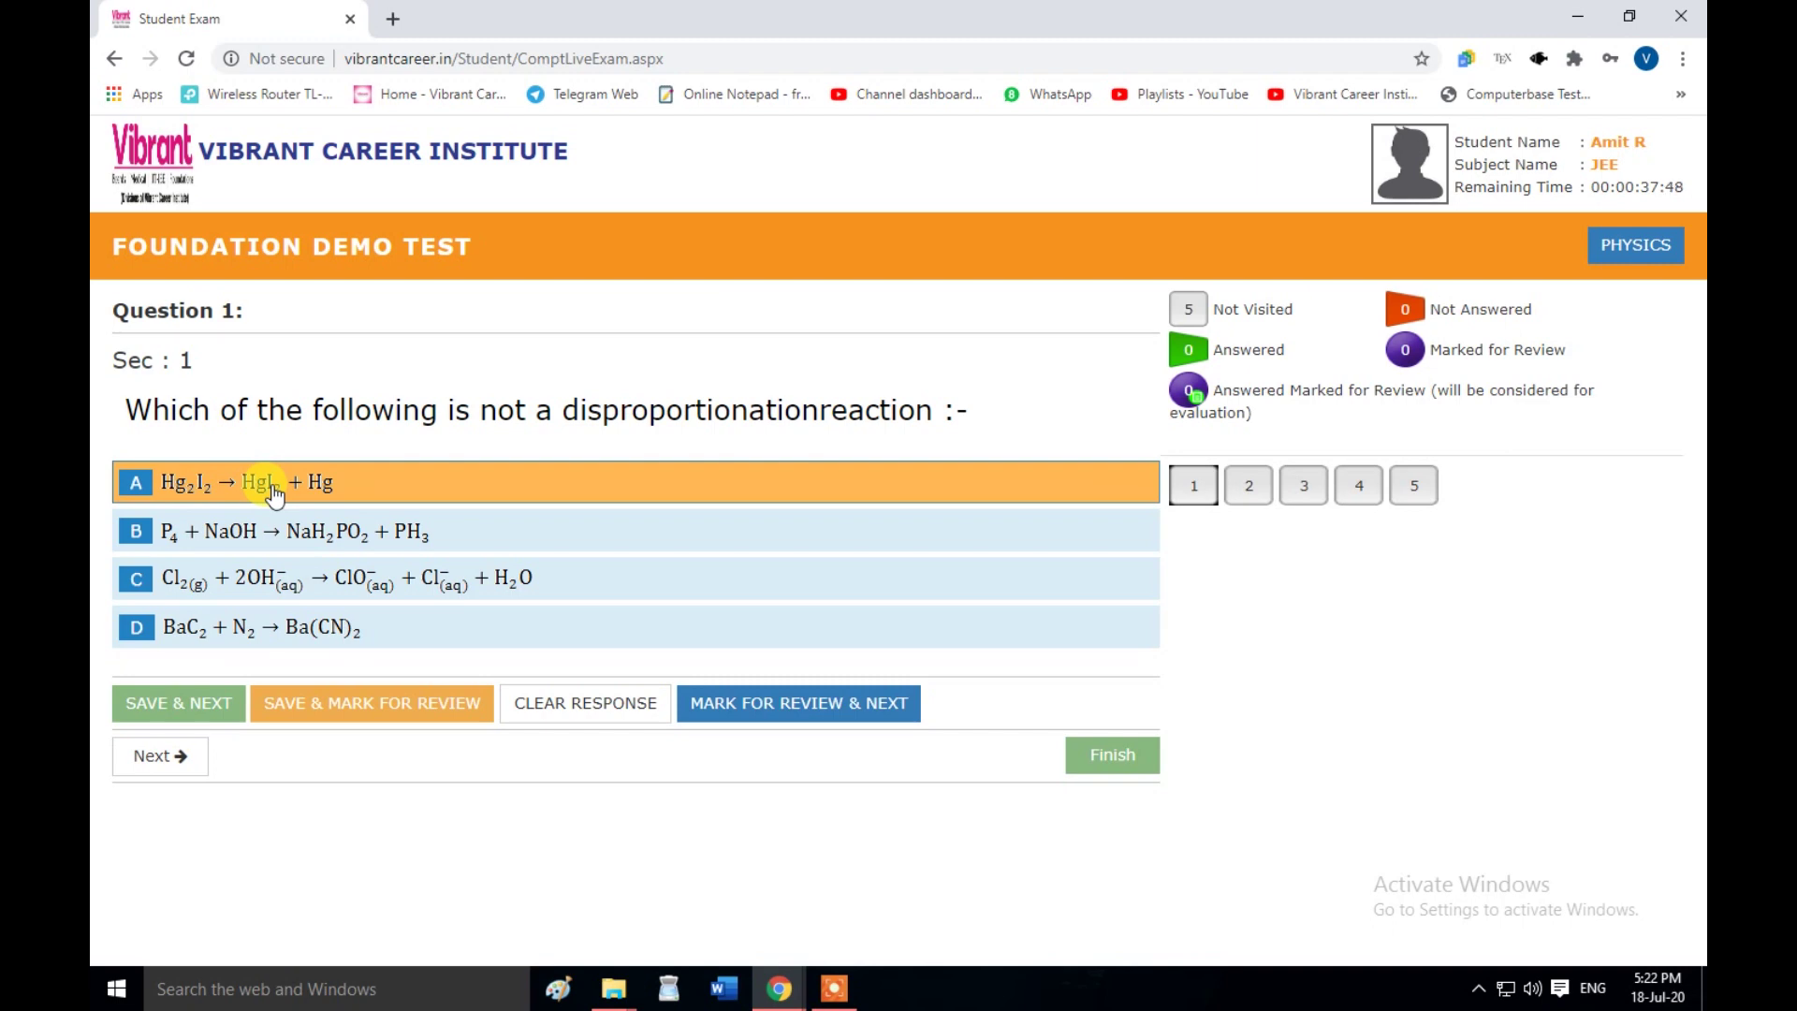
click(324, 705)
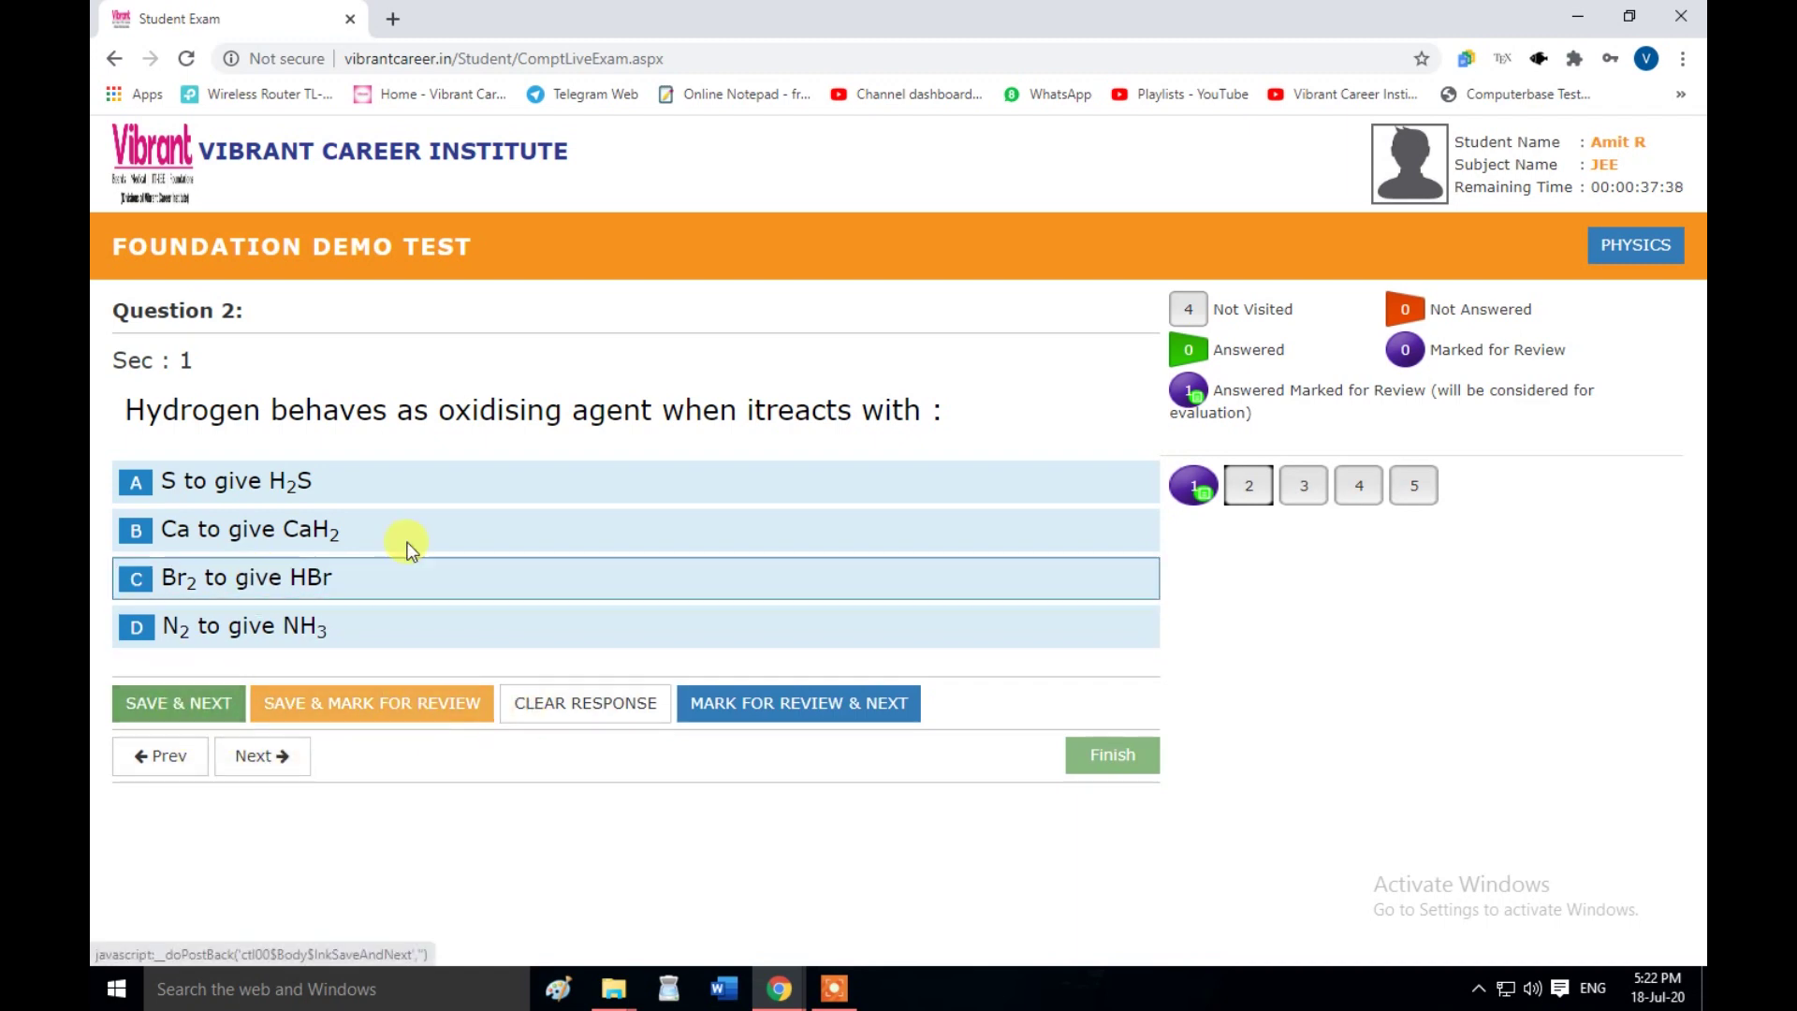
- Clear Question 1's response, reselect A, and mark it for review and next
click(1202, 506)
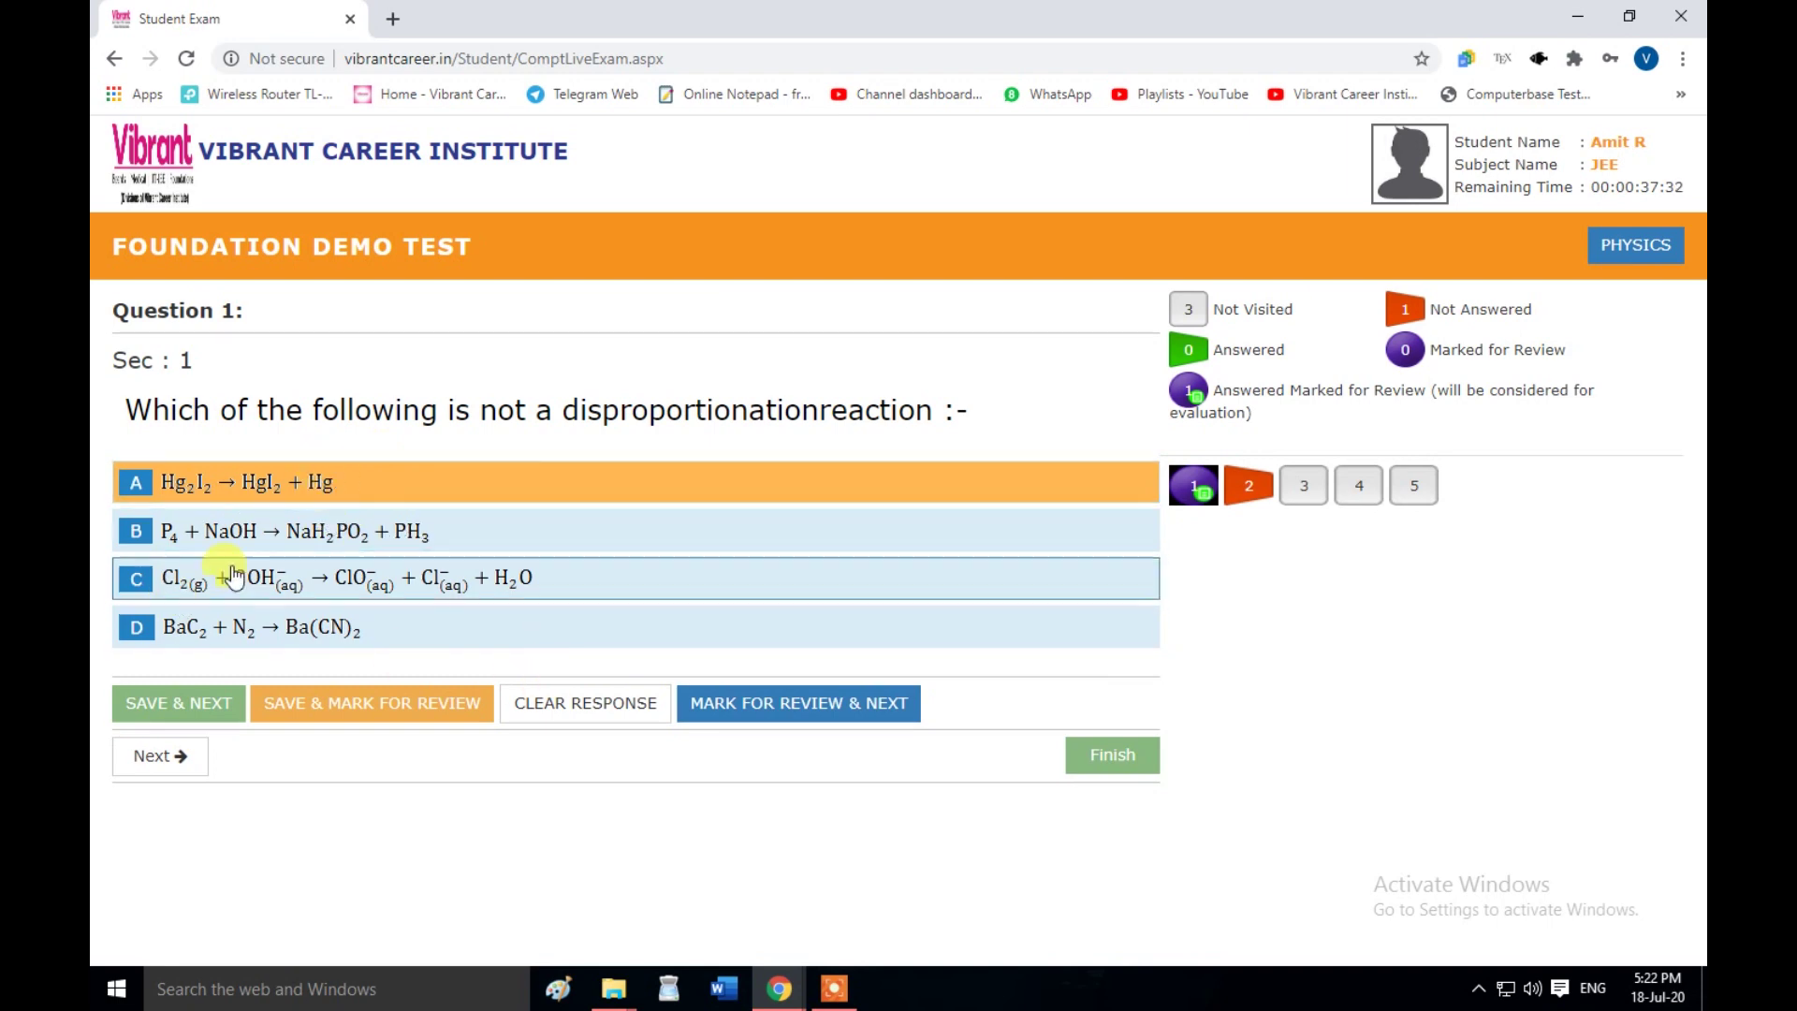
click(432, 494)
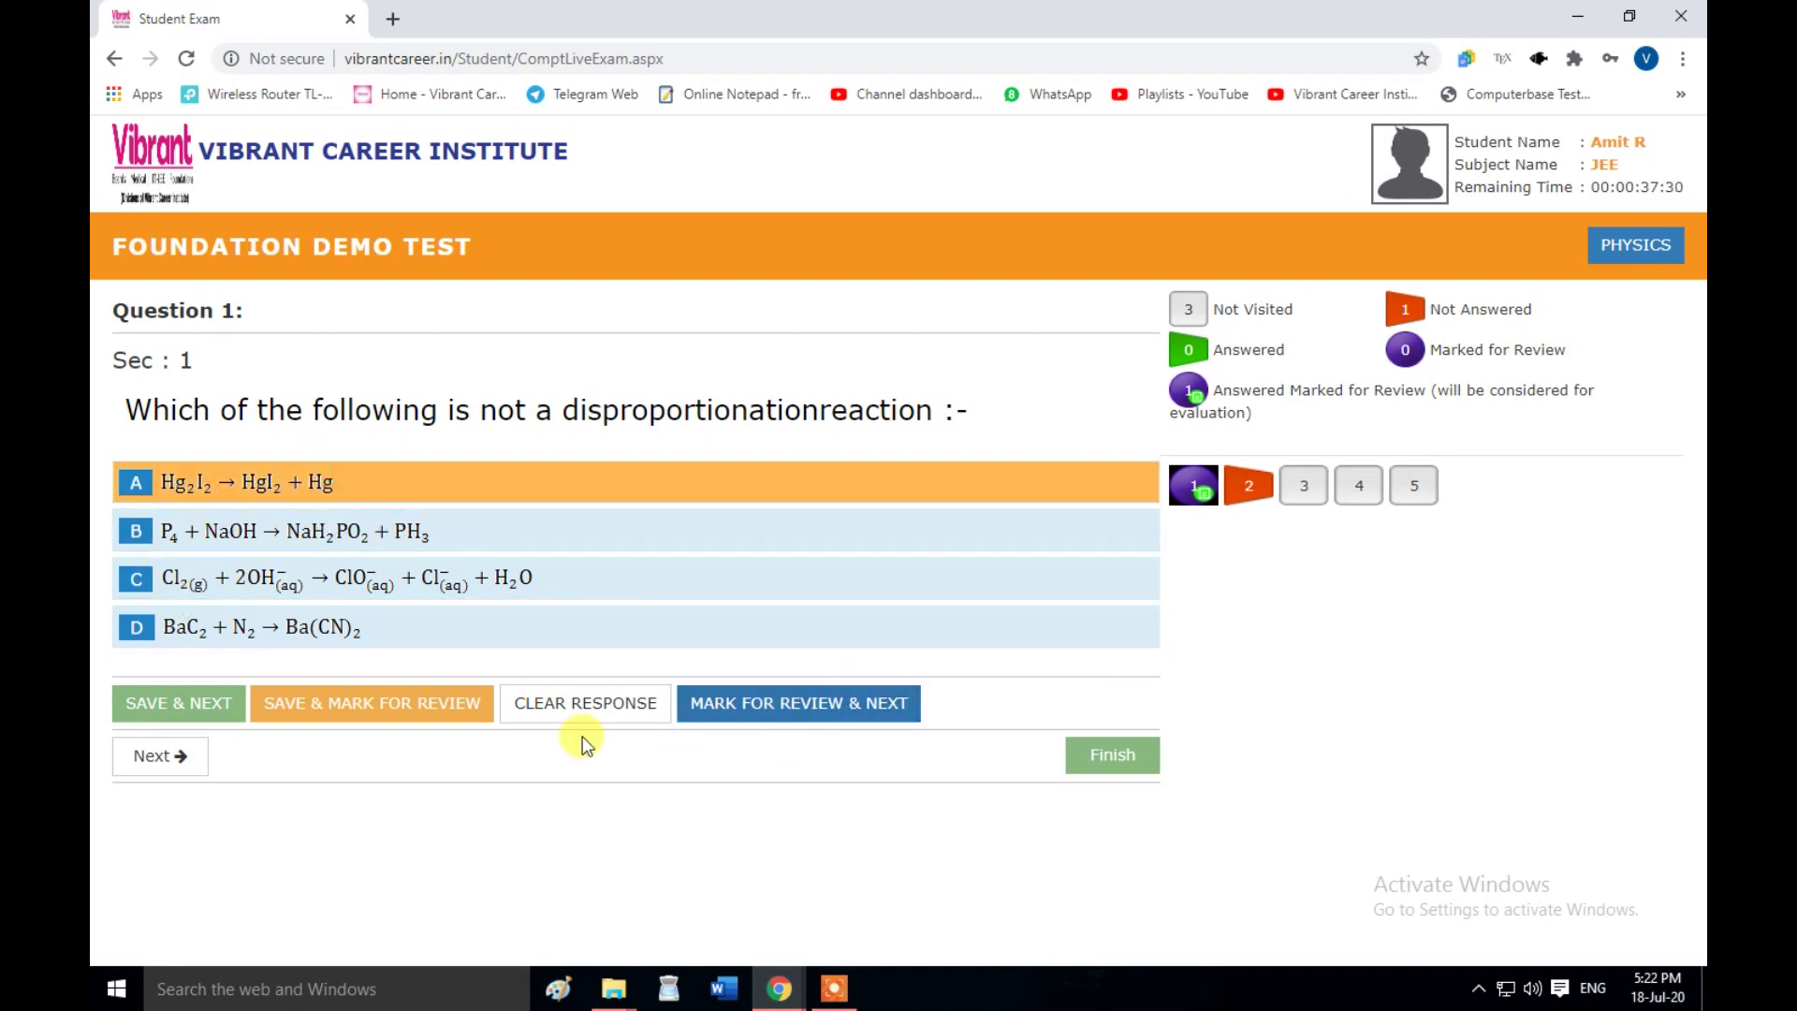
click(632, 703)
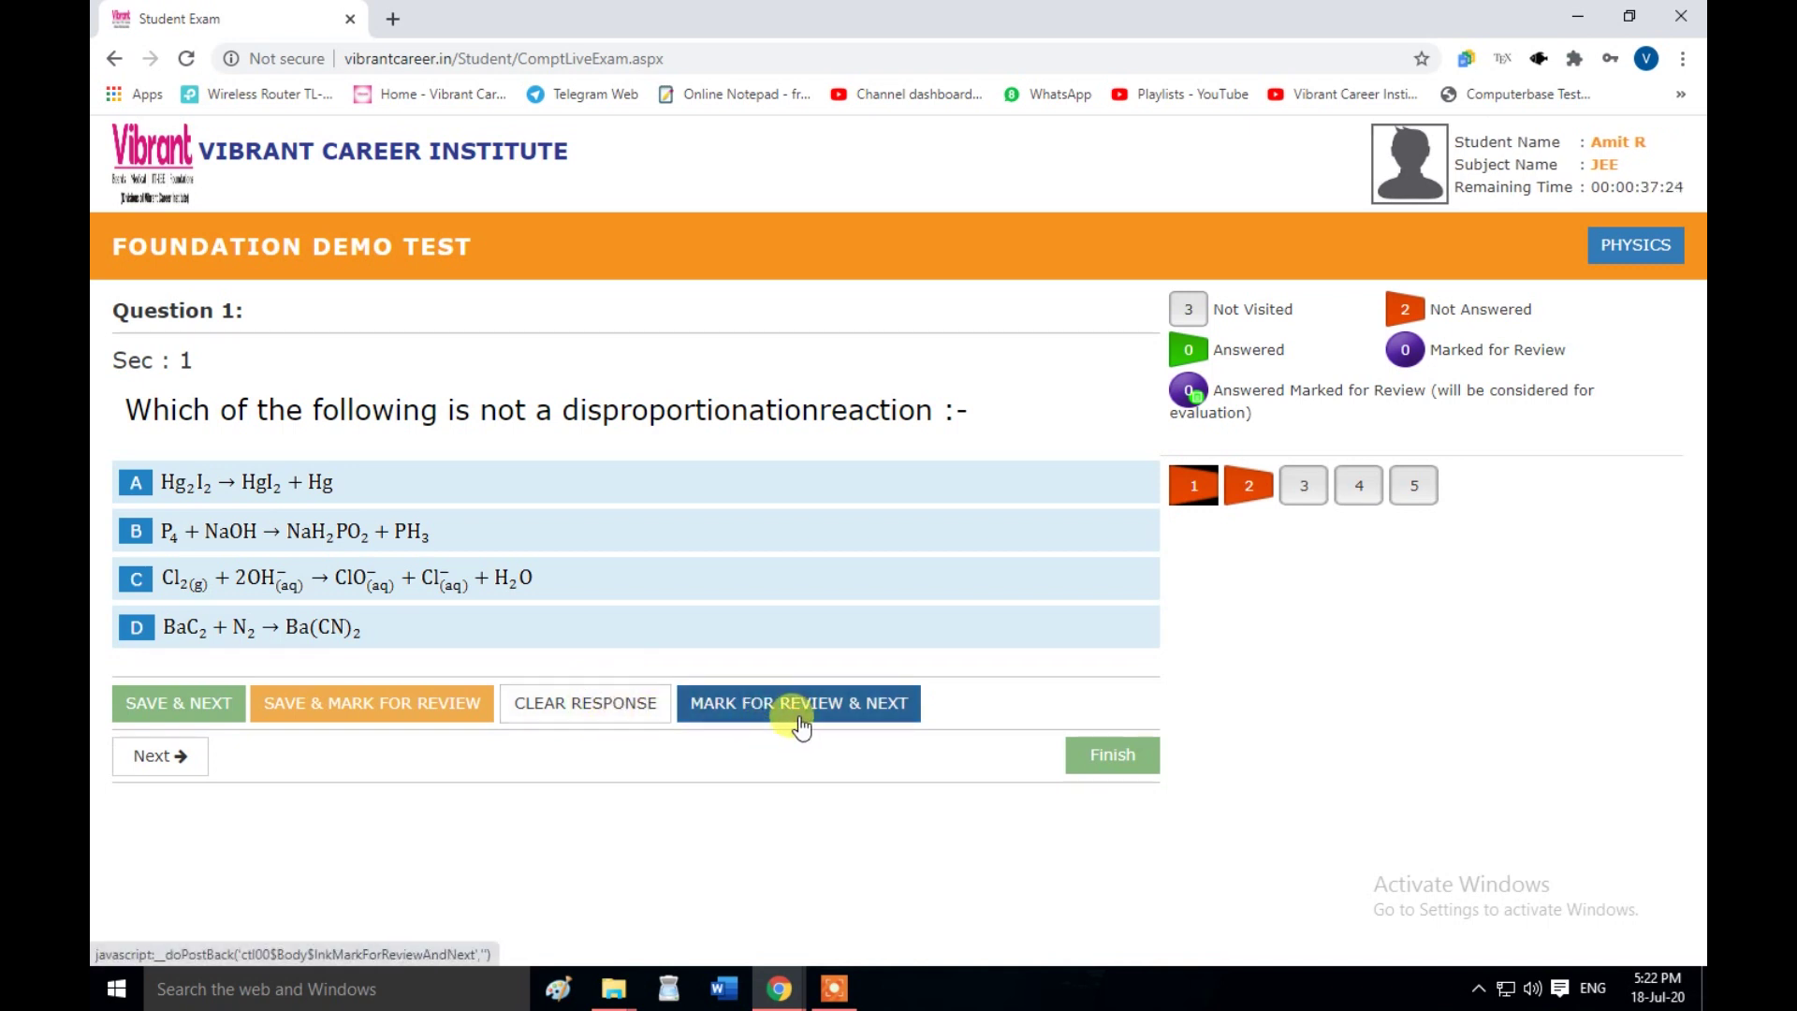
click(251, 490)
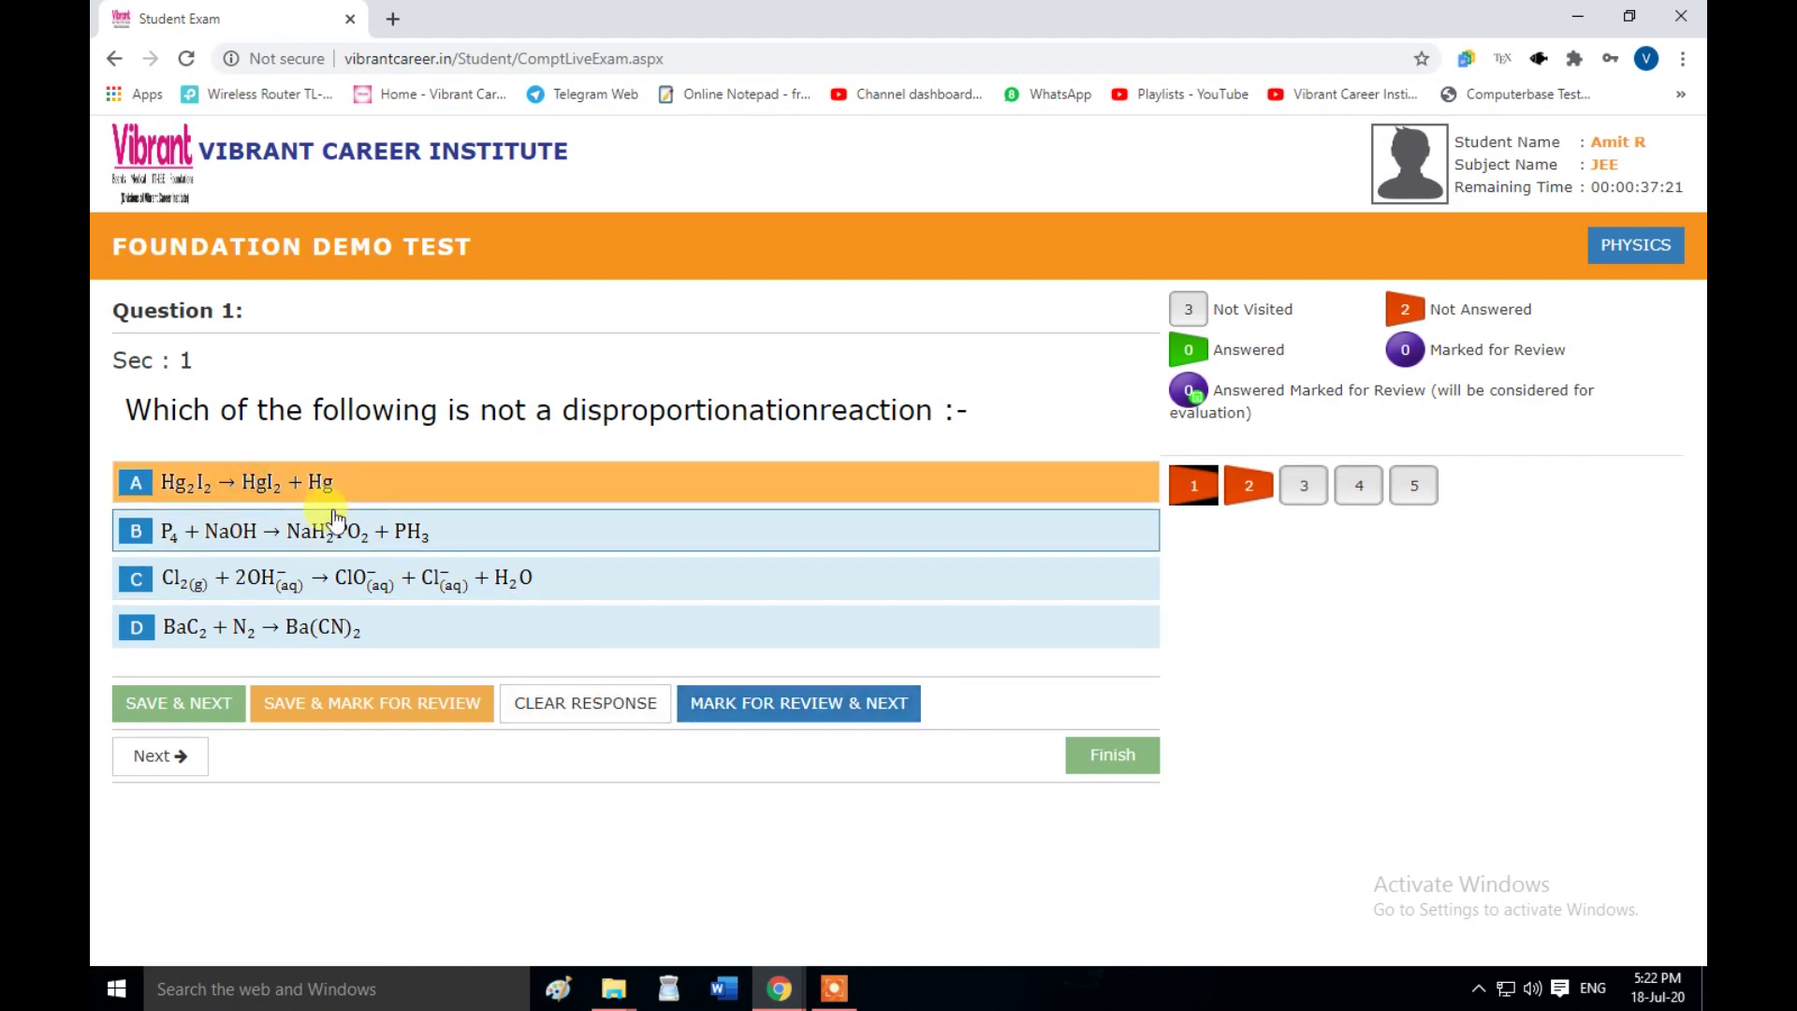
click(759, 727)
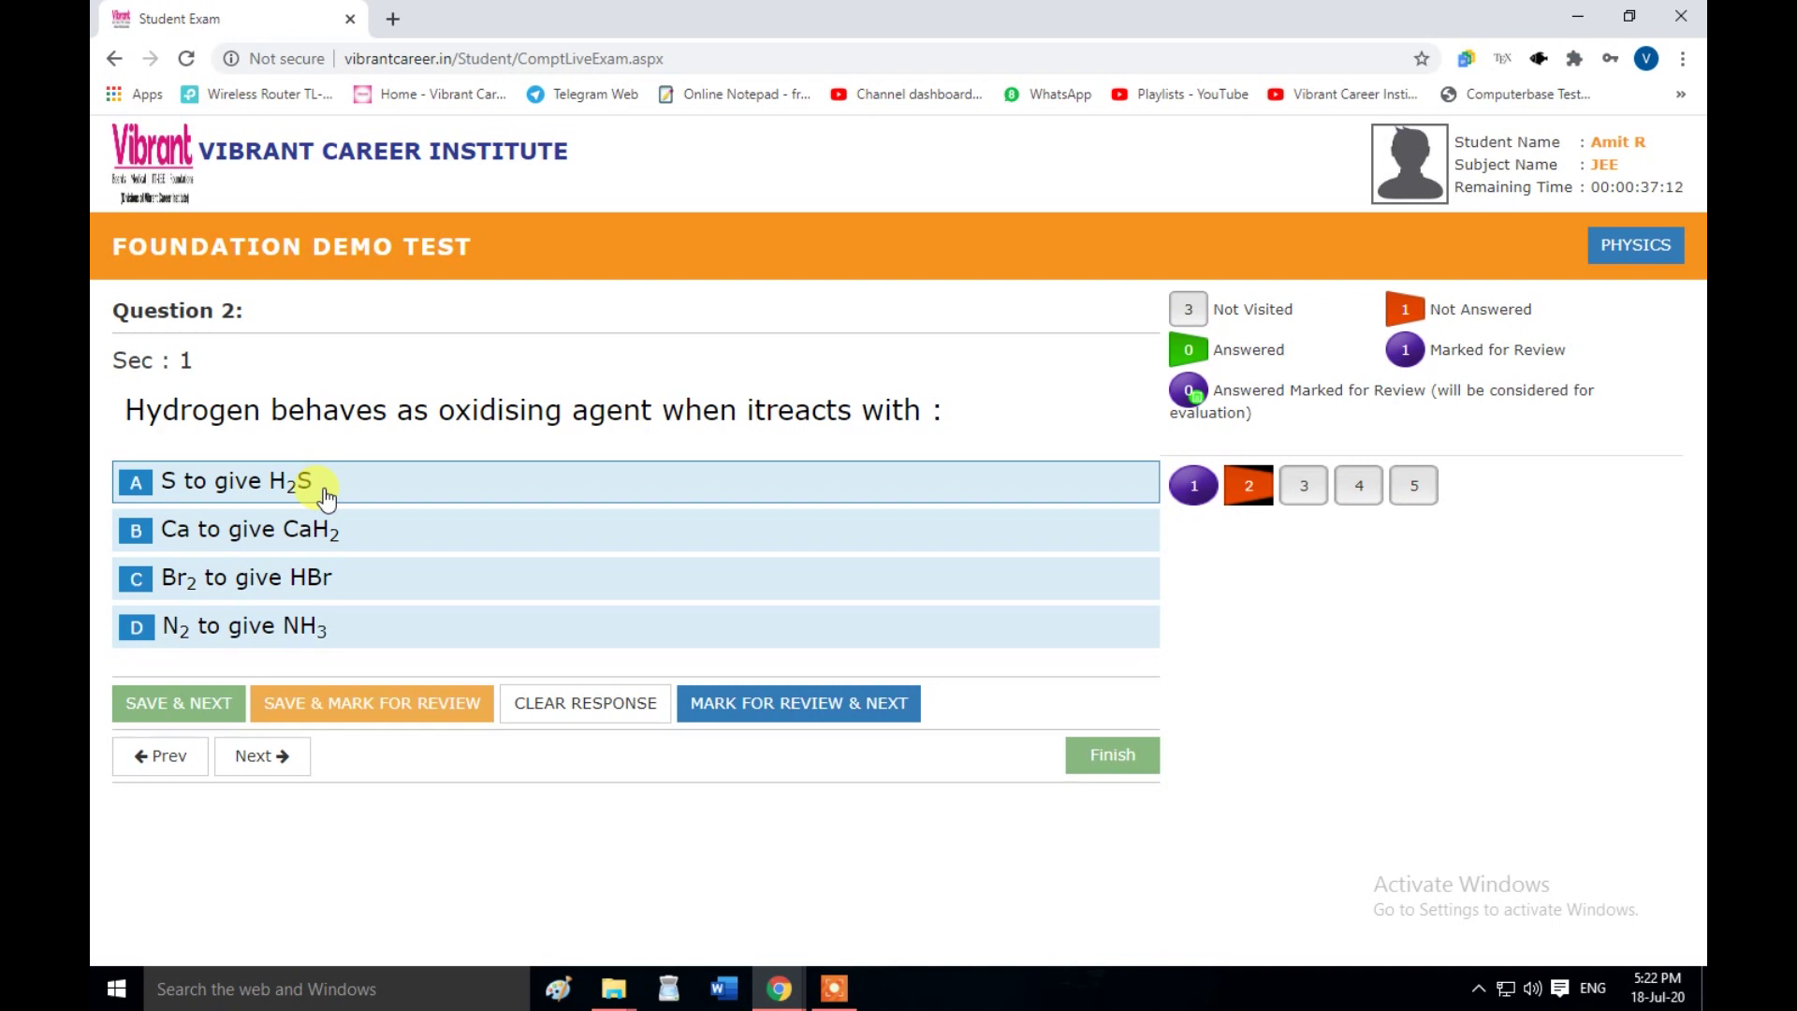
- Highlight the Question 2 and Question 1 texts, ending back on Question 2
drag(126, 410, 505, 408)
click(676, 412)
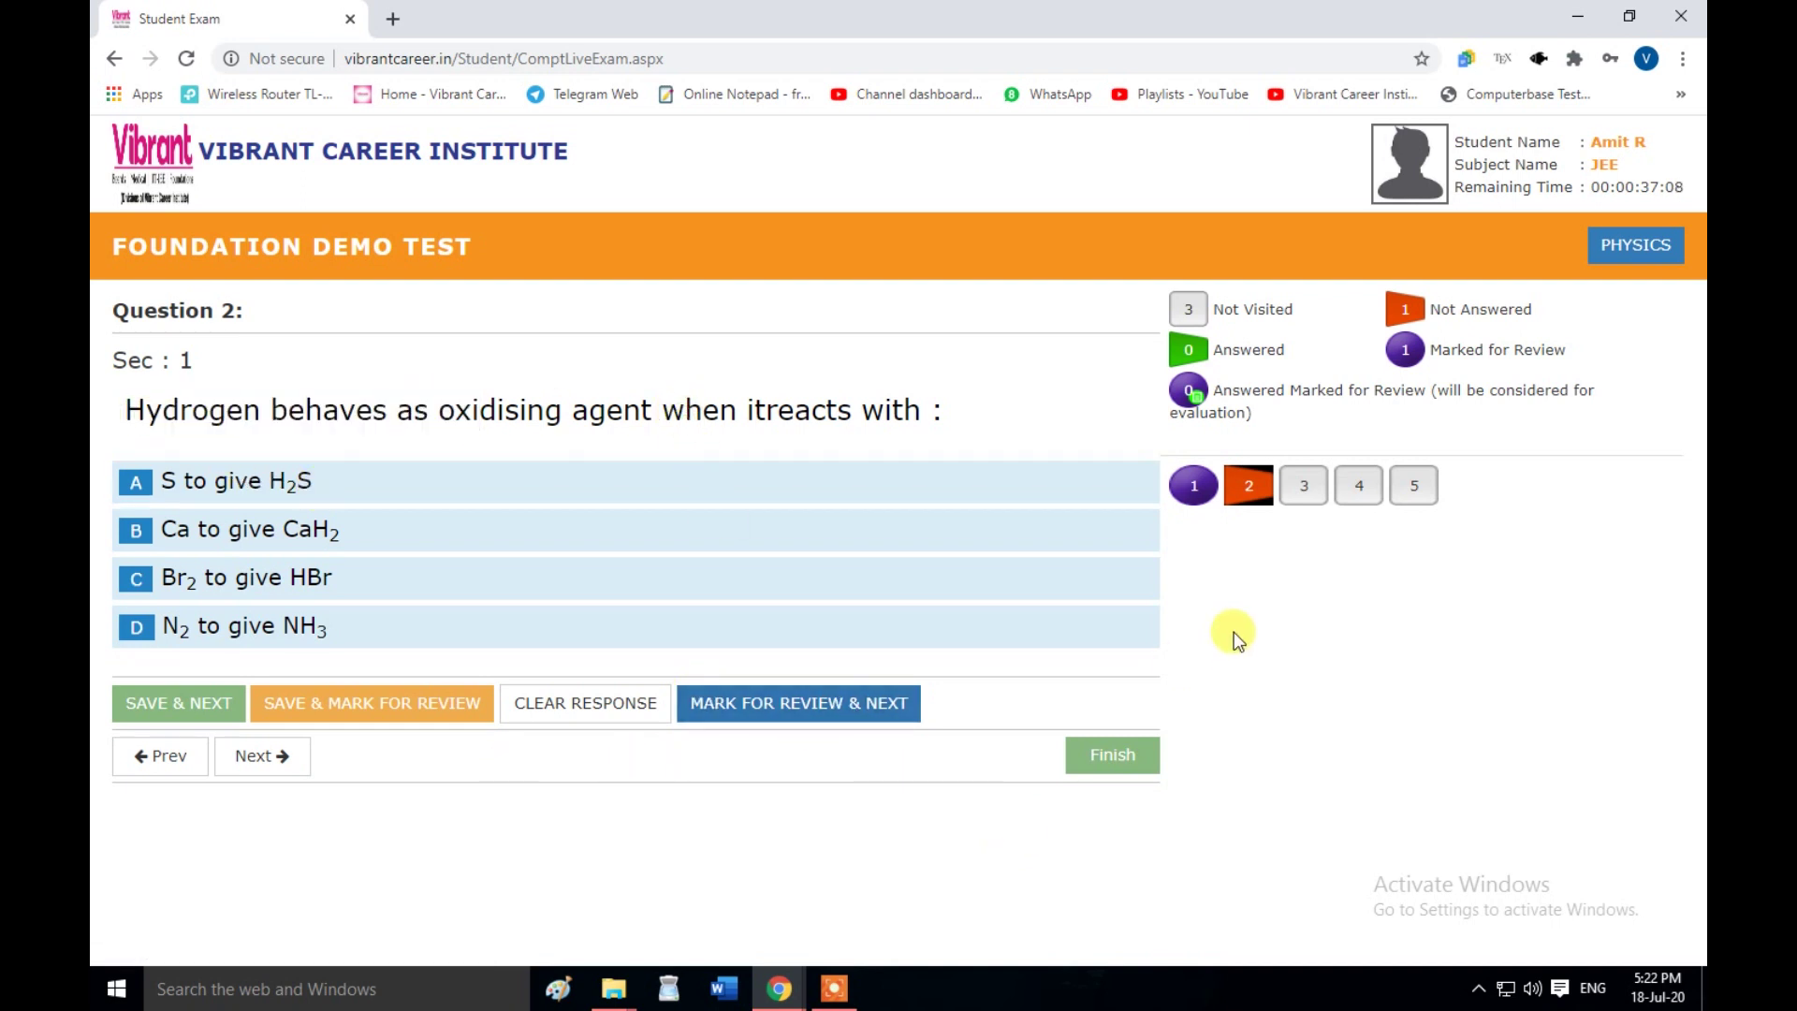
click(1191, 483)
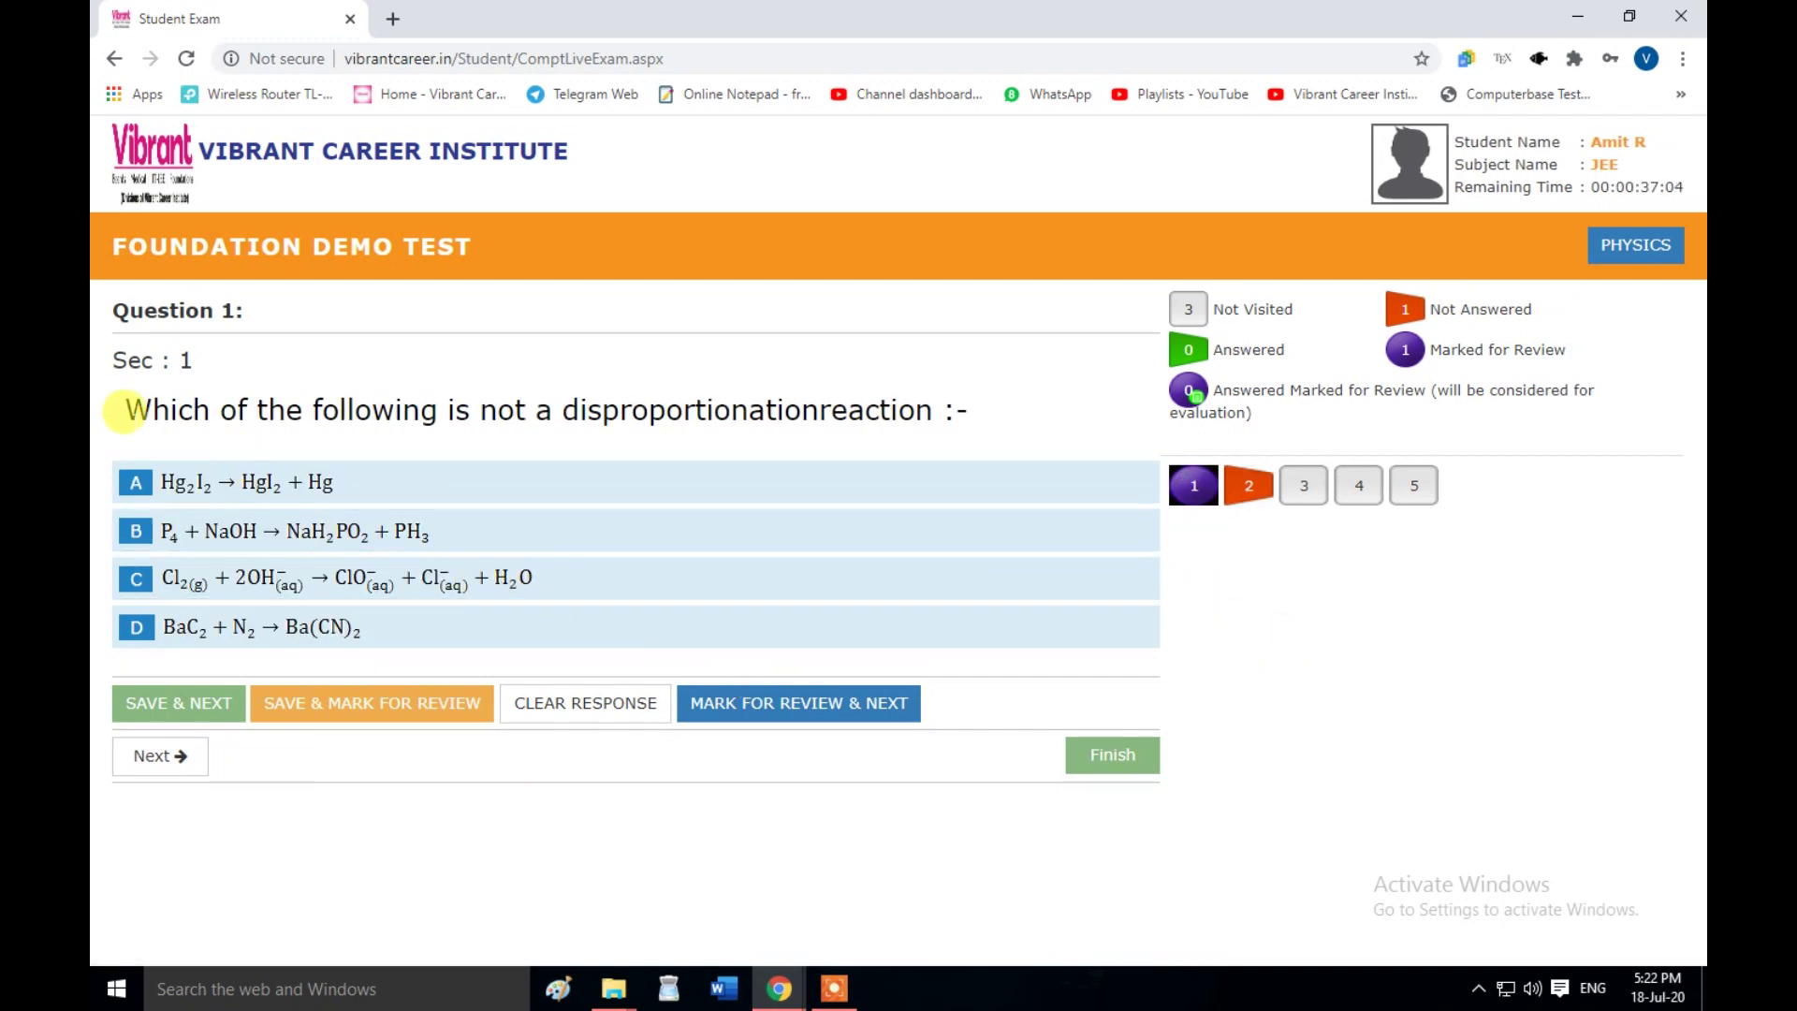
drag(122, 408, 977, 417)
click(978, 415)
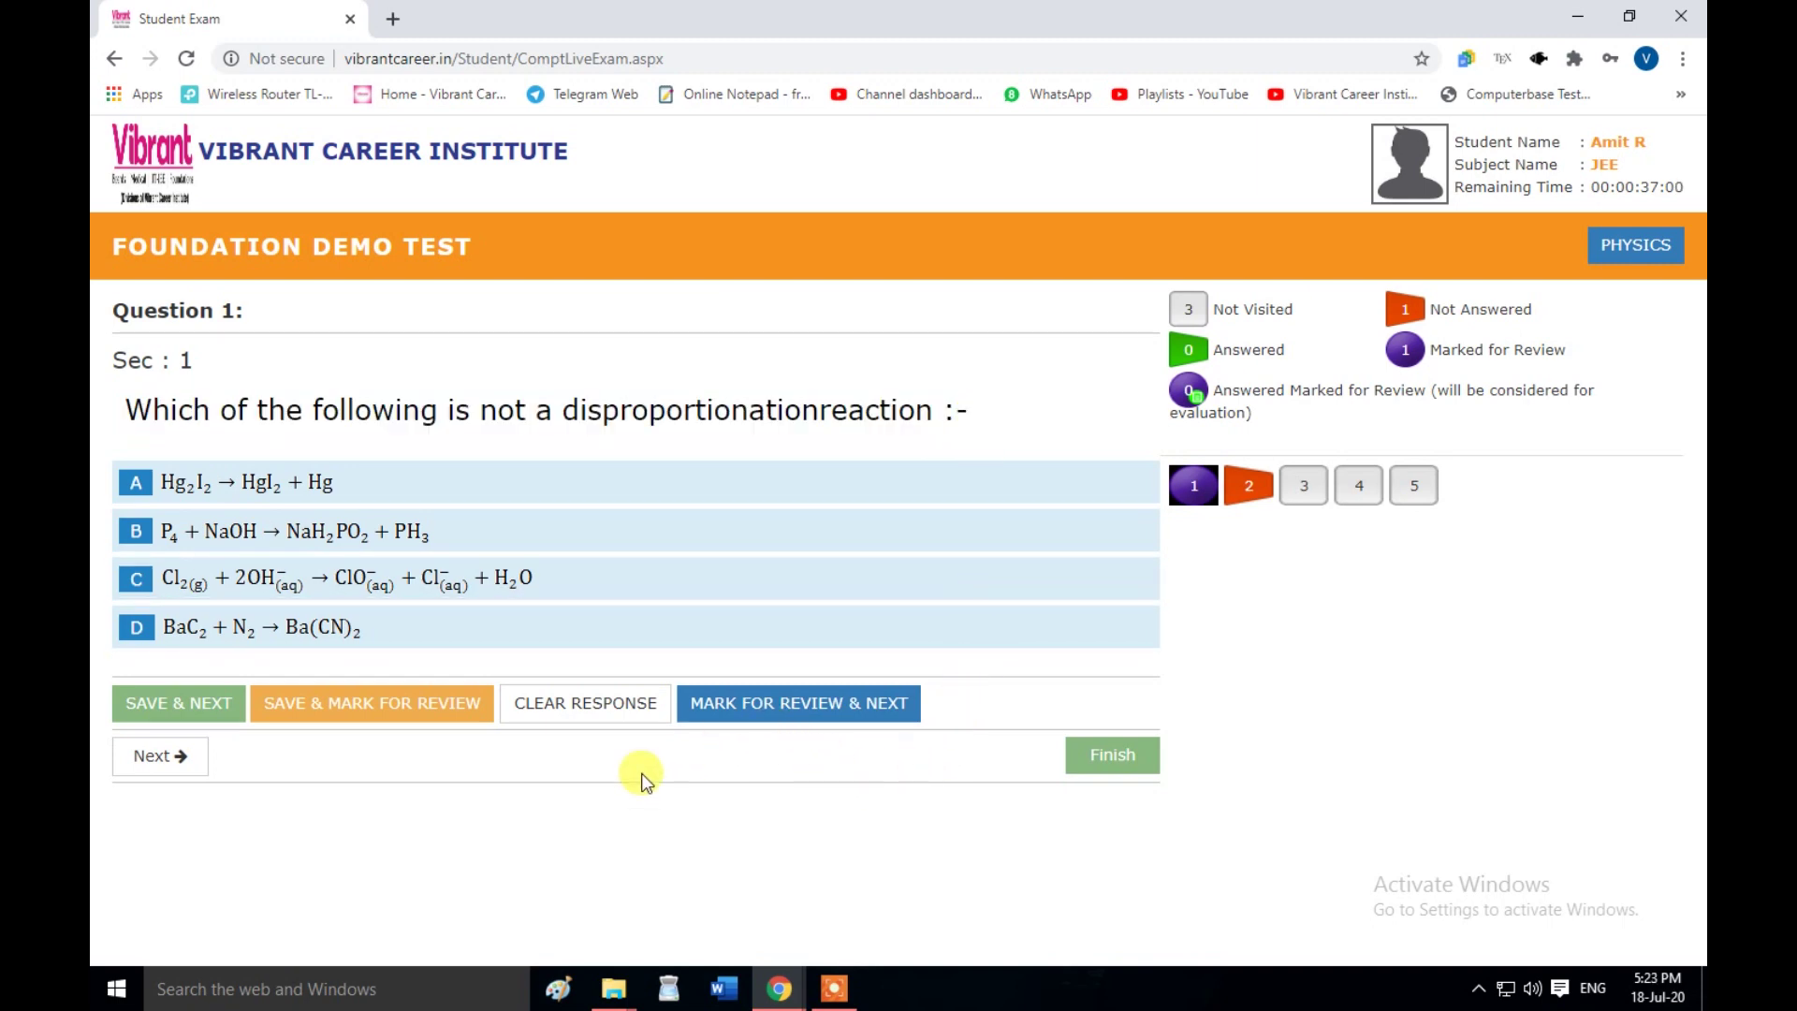
click(789, 720)
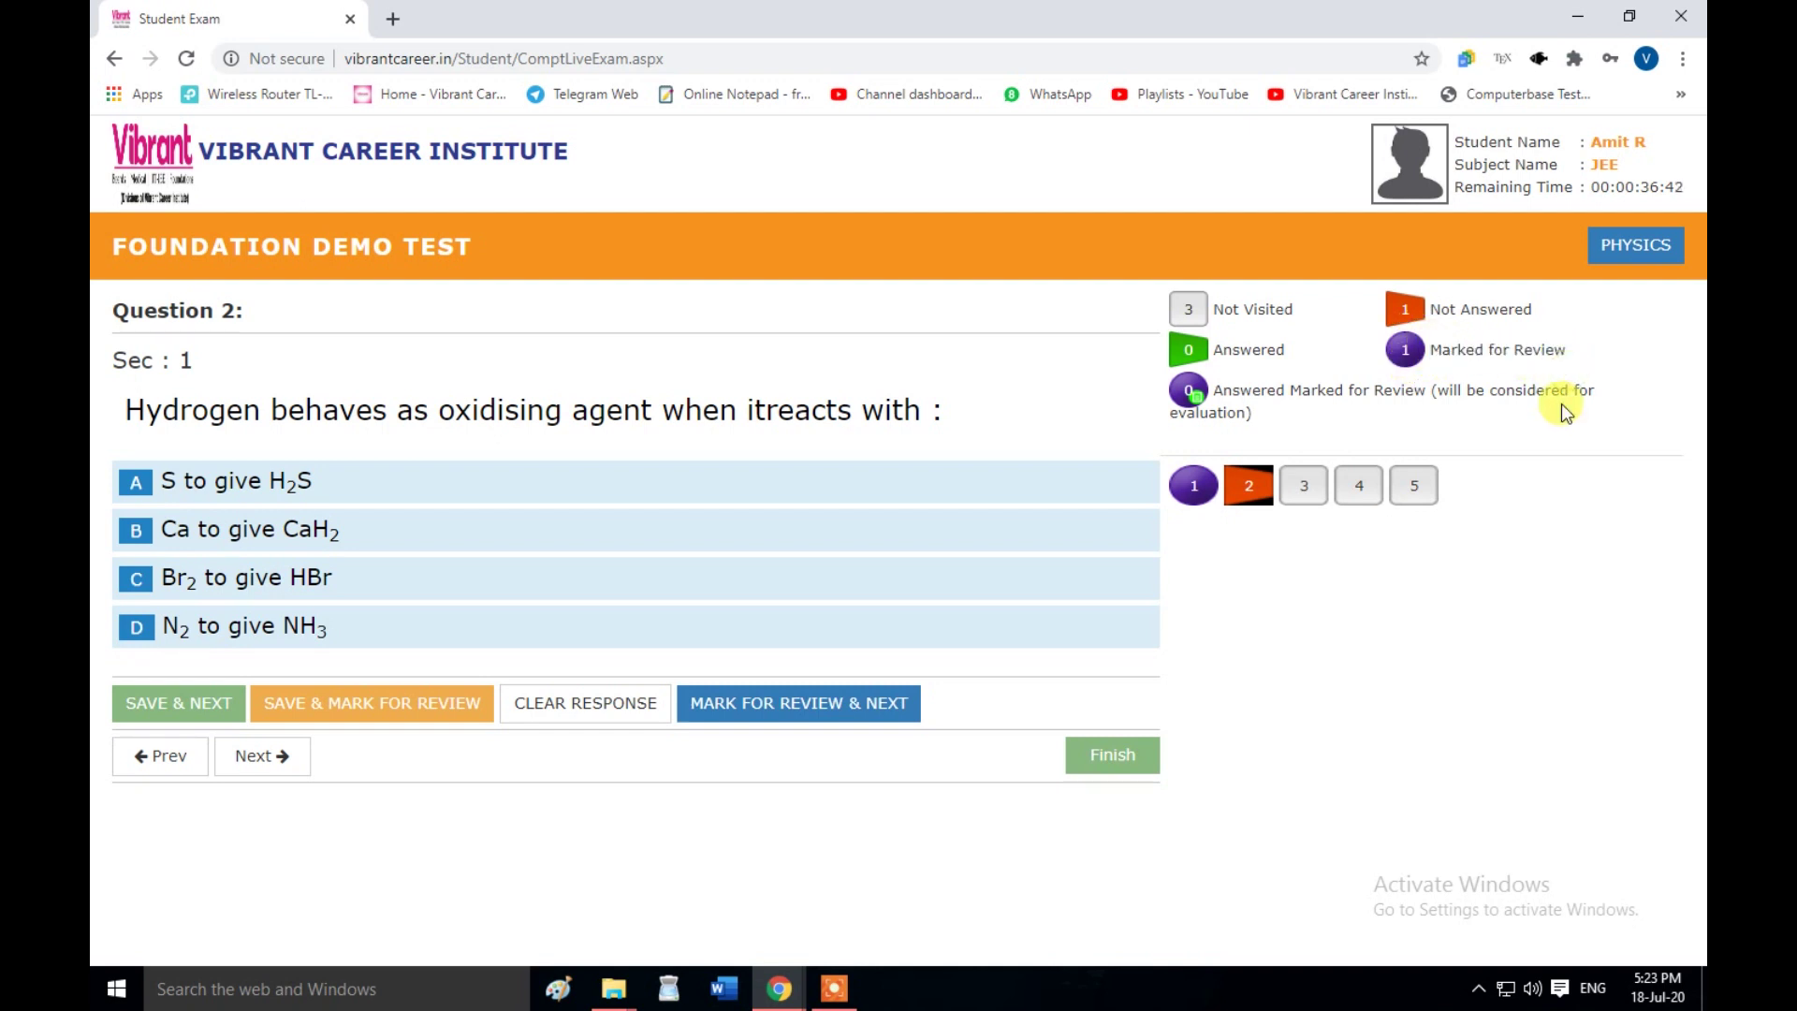
- Select and highlight the Question 2 sentence text
double_click(926, 408)
click(920, 411)
double_click(935, 412)
drag(122, 410, 1006, 397)
click(1007, 398)
- Select the student name and subject rows in the student details box
drag(1453, 142, 1615, 134)
drag(1478, 174, 1588, 197)
drag(1446, 187, 1690, 205)
click(1690, 200)
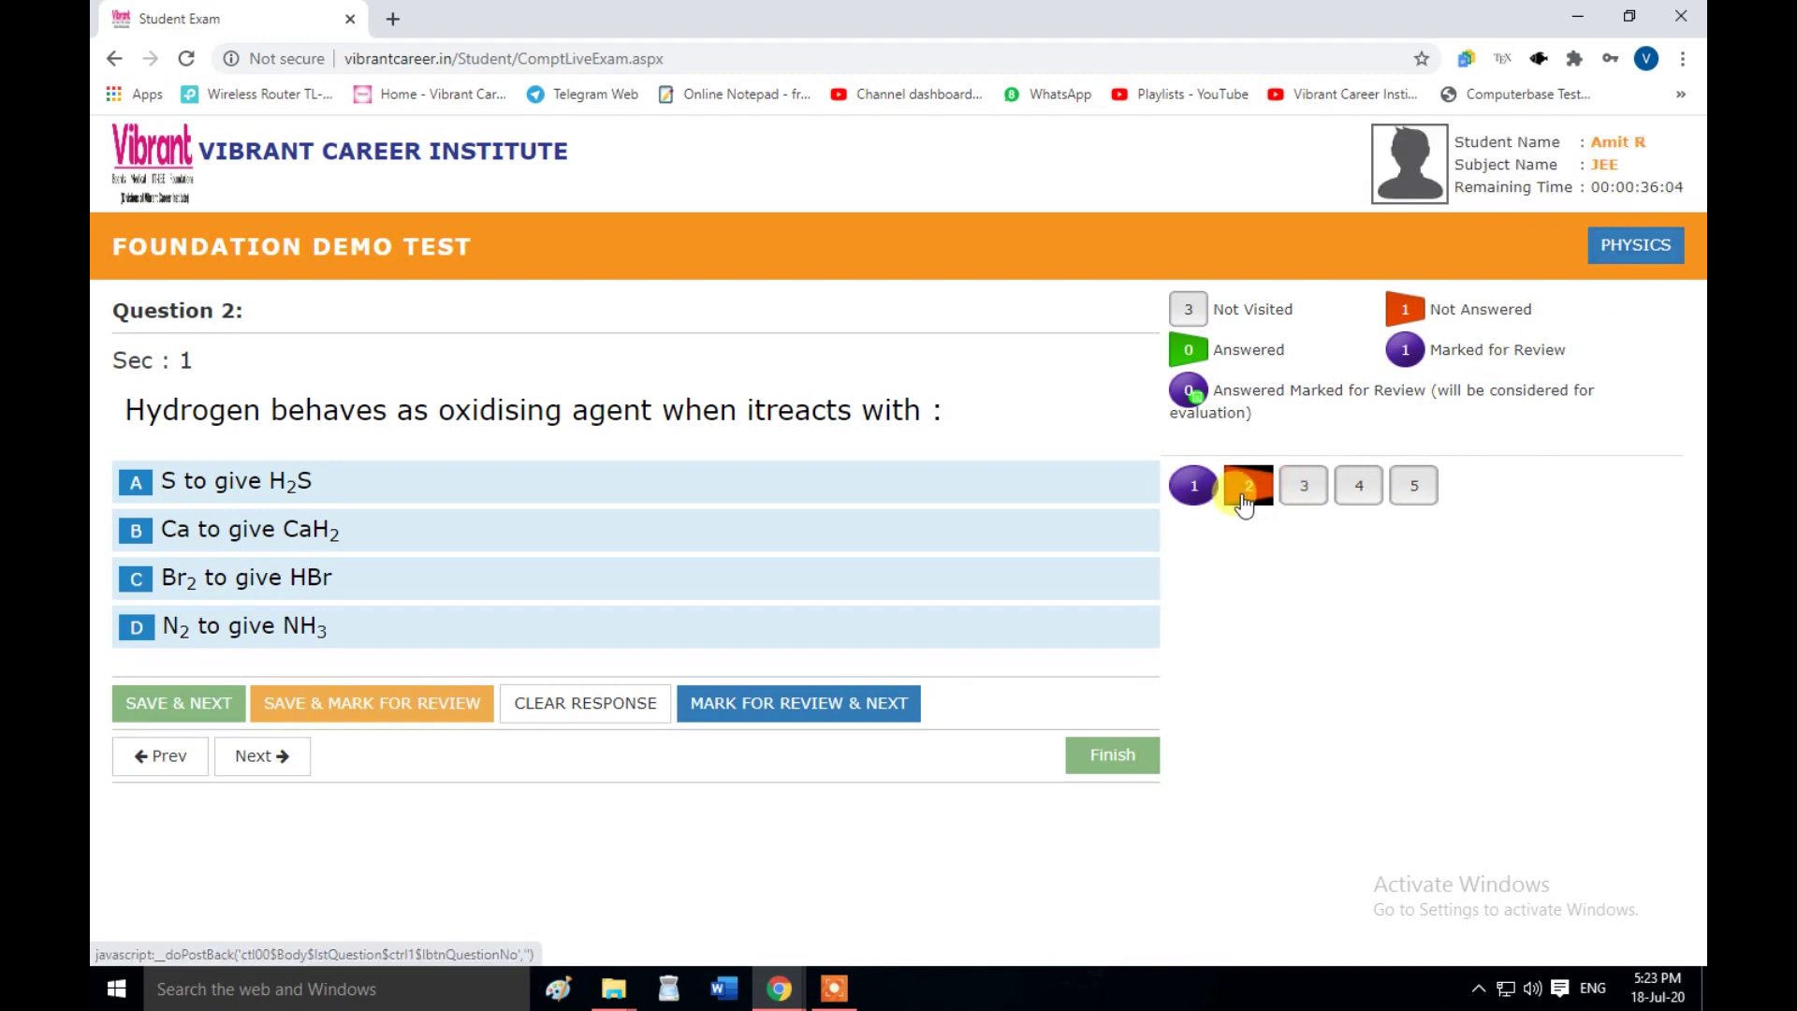
- Visit Questions 3, 4 and 5, then save option B for Question 1
click(1307, 486)
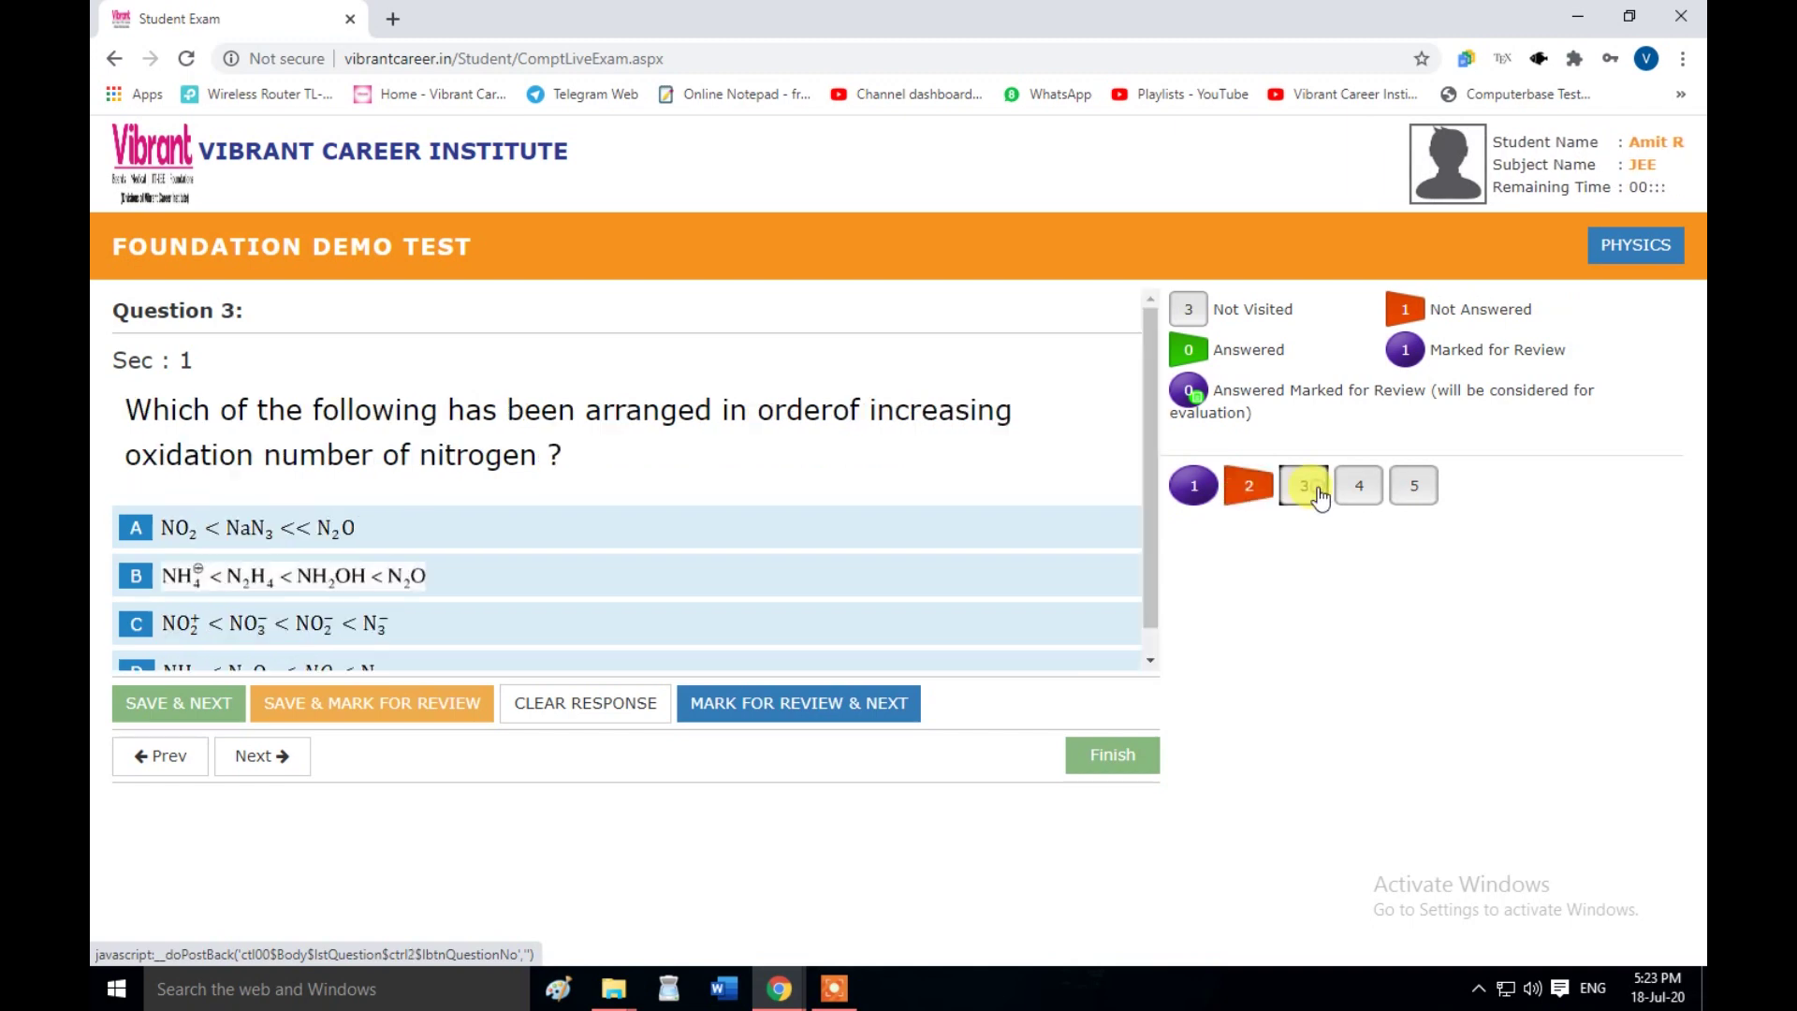
click(1362, 492)
click(1414, 489)
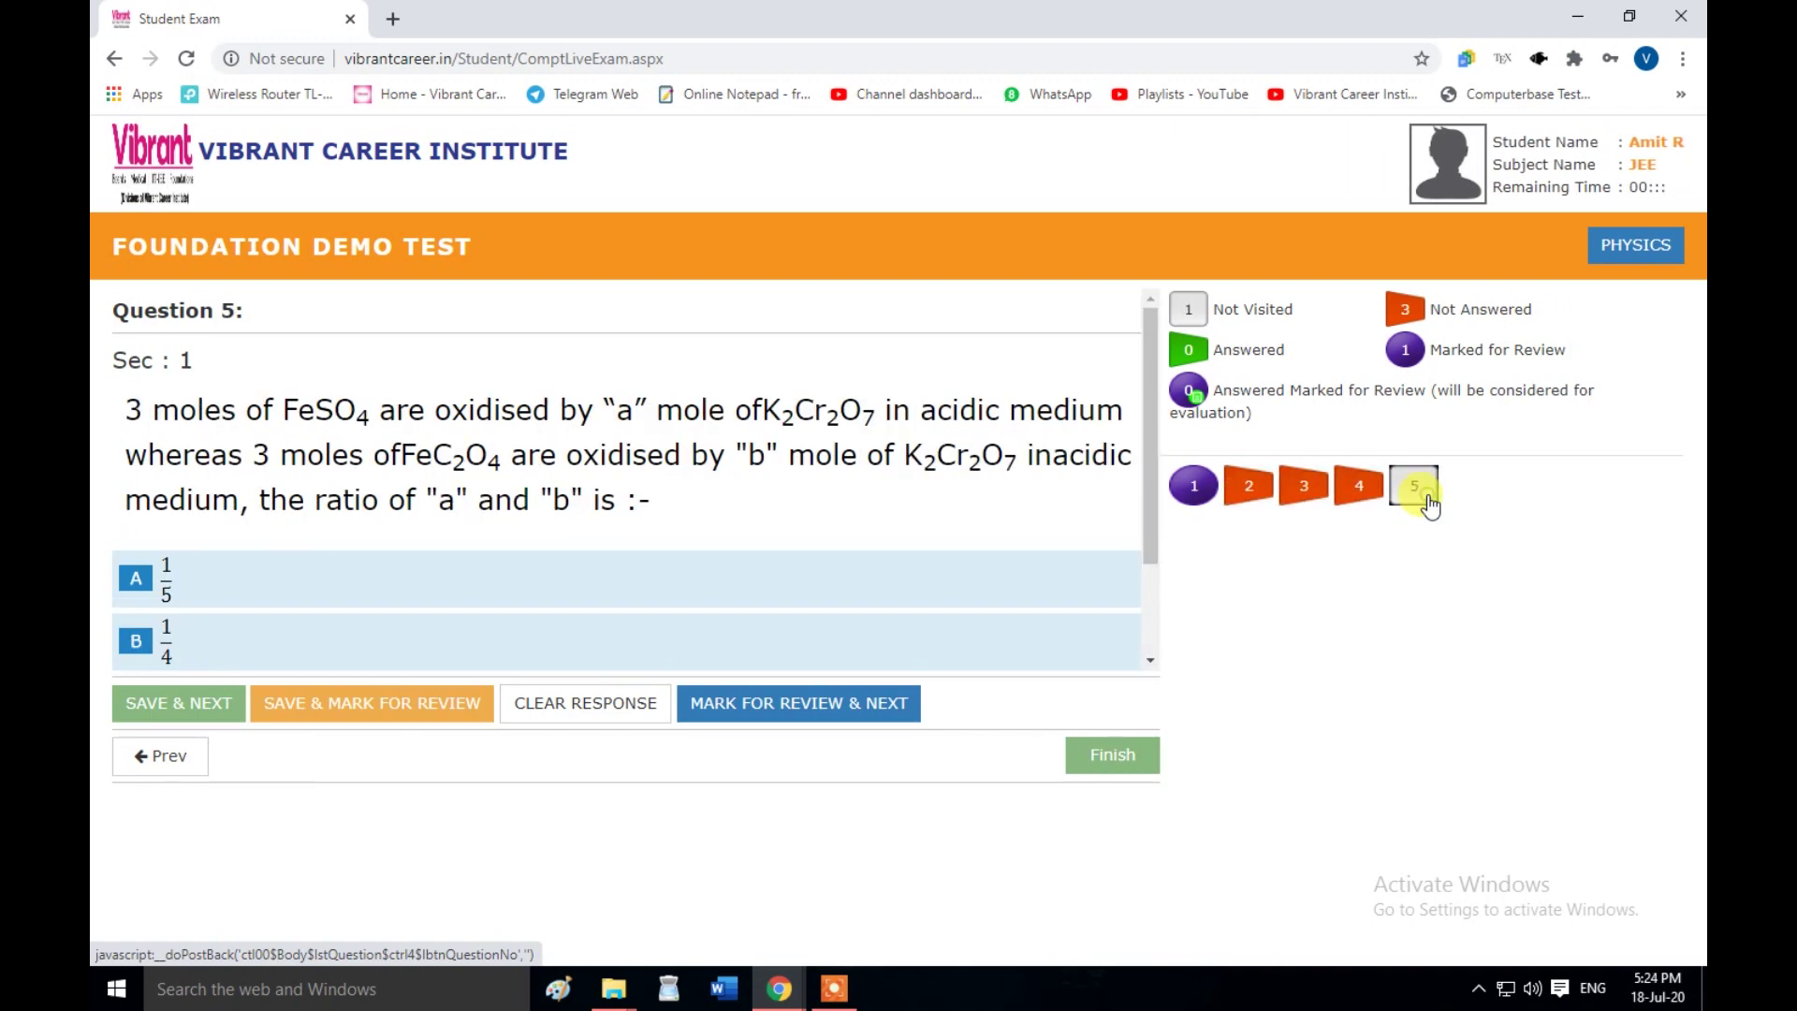
click(1253, 488)
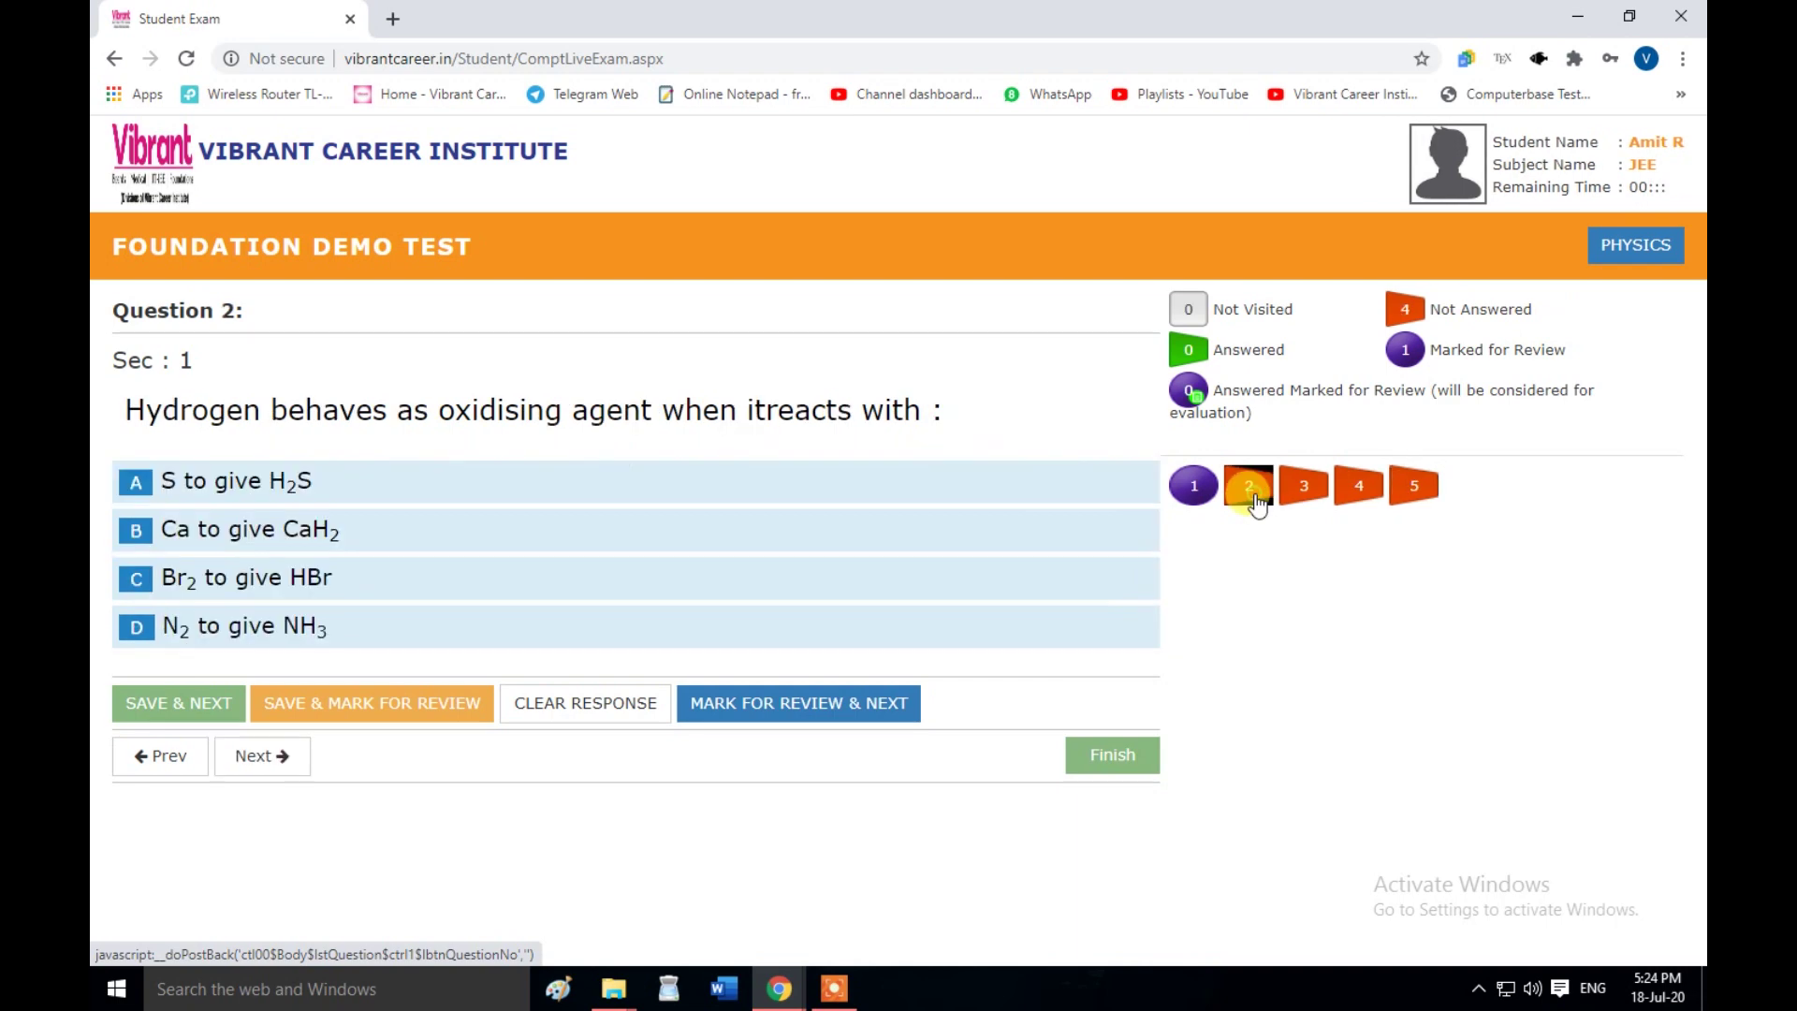
click(1195, 486)
click(145, 536)
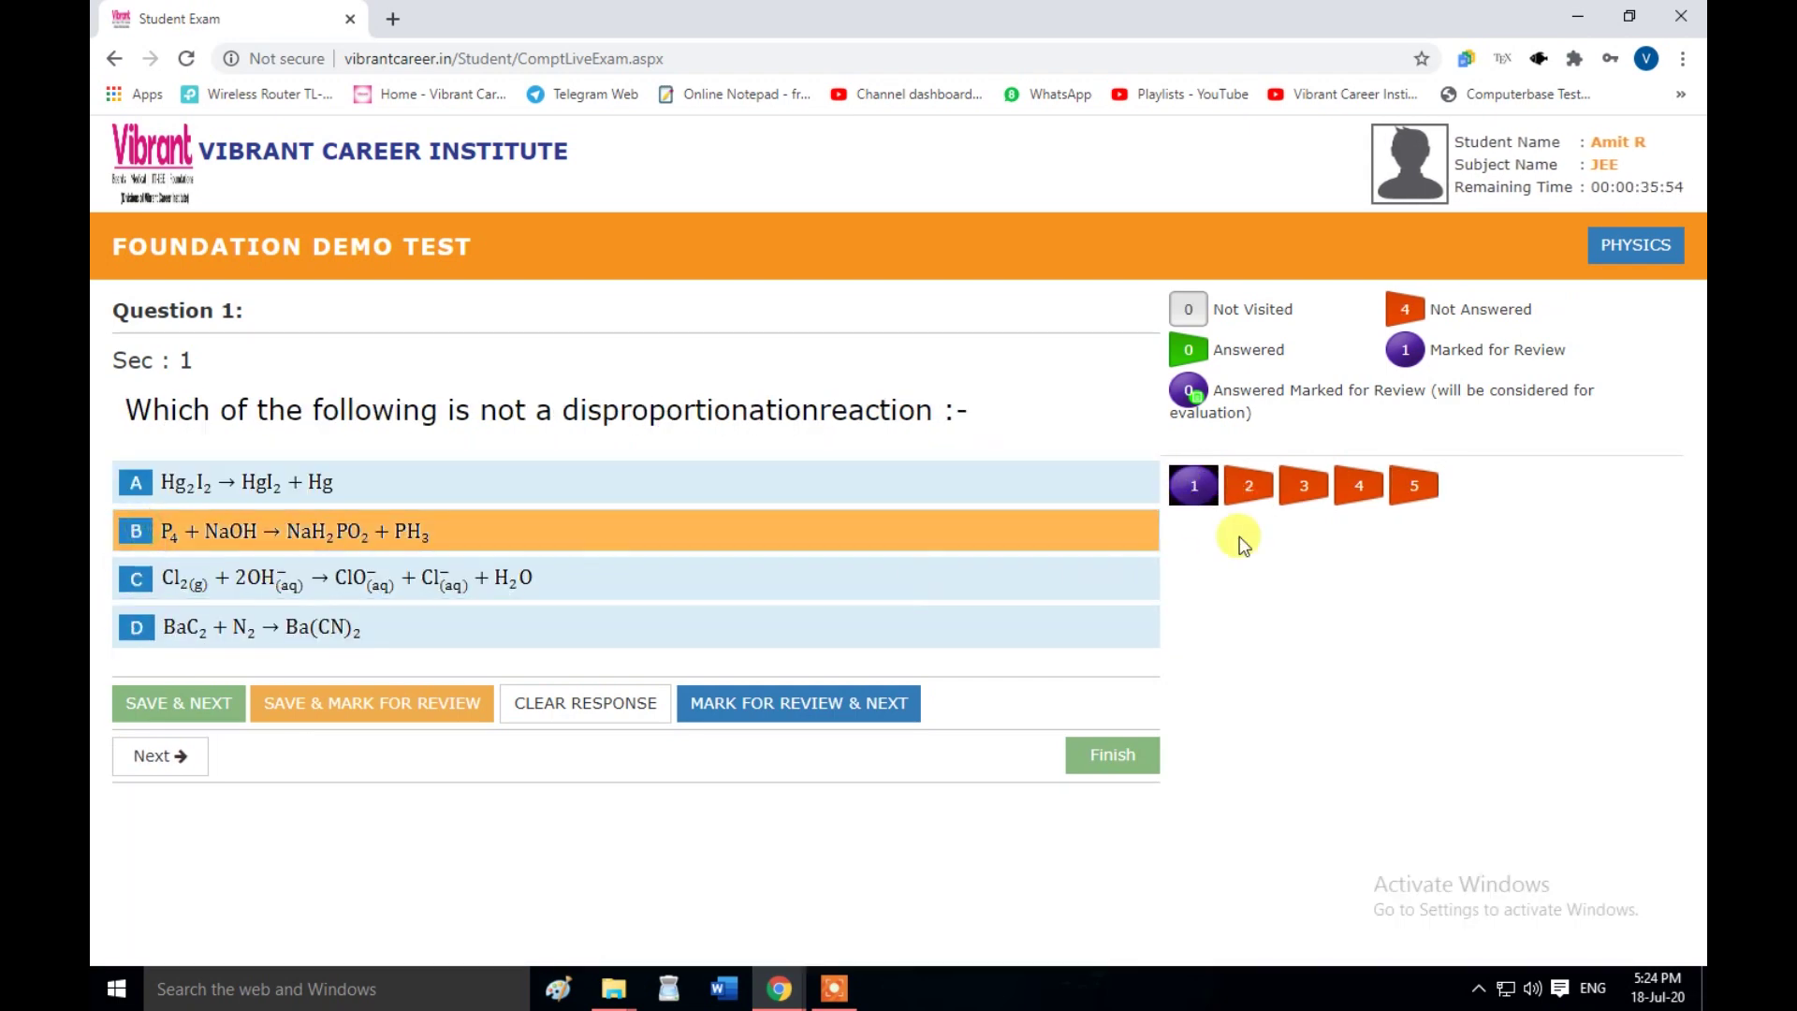
click(178, 711)
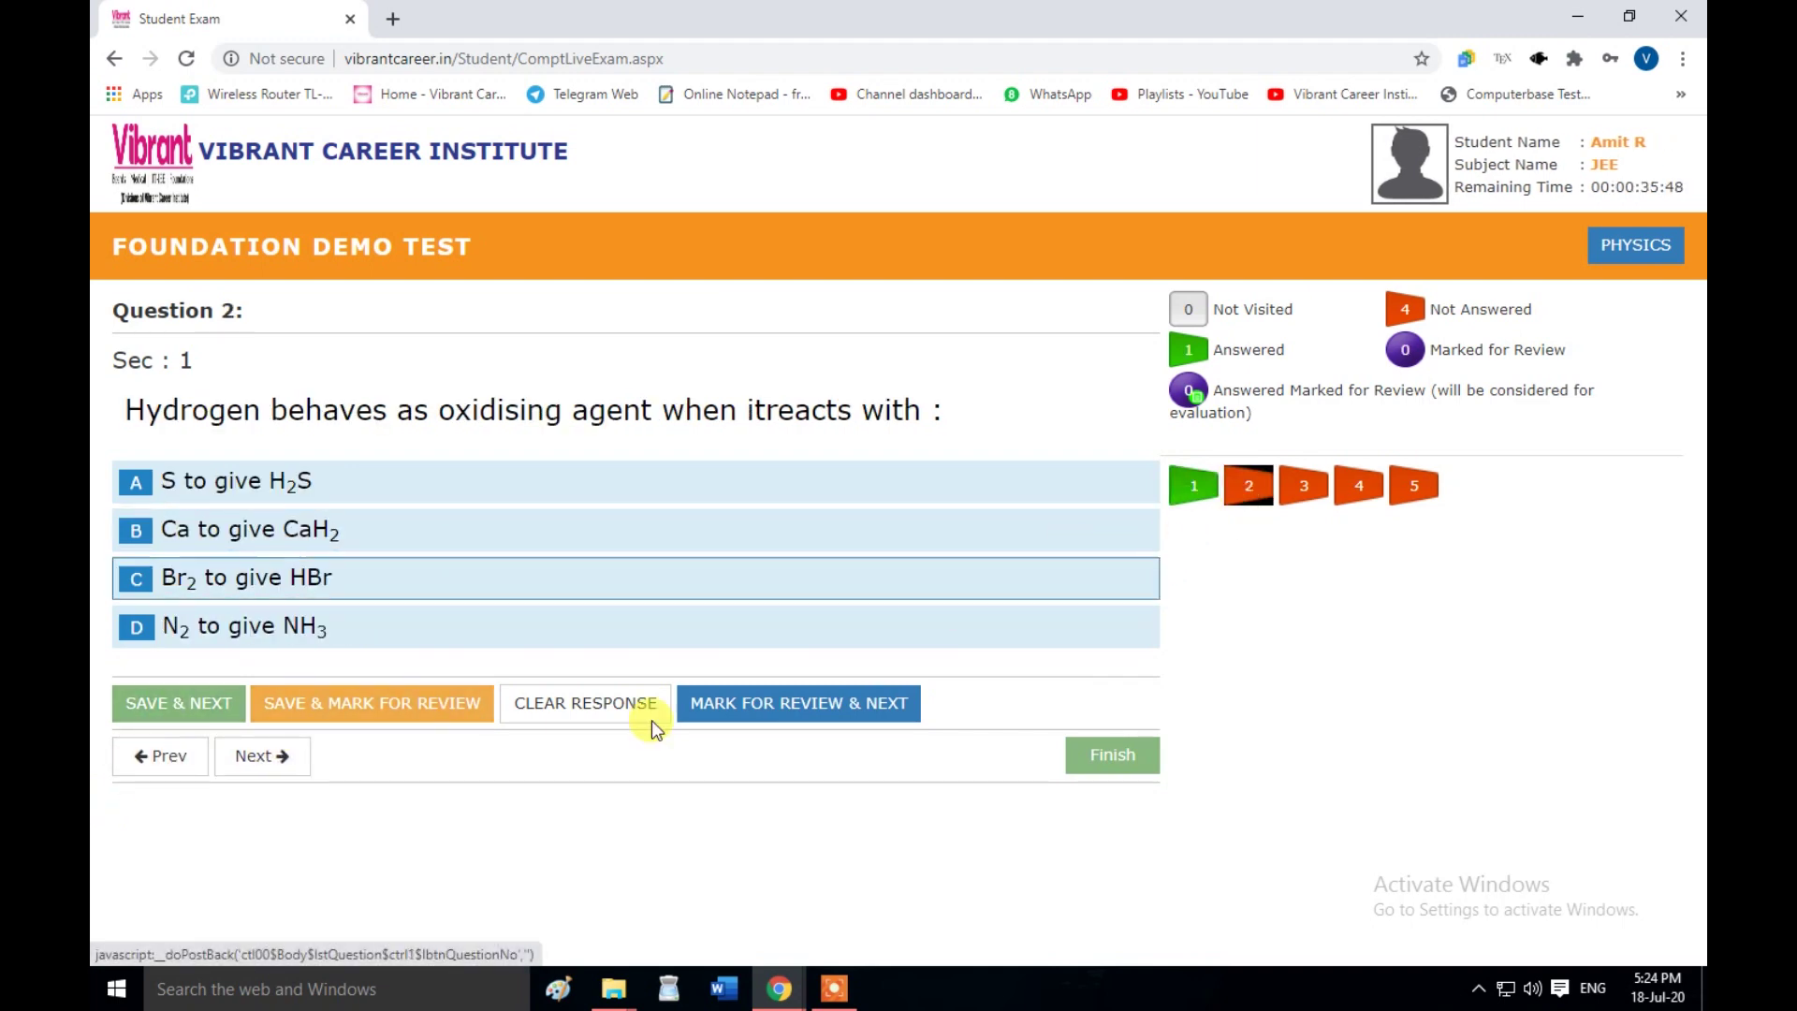
- Answer question 2 with D (N2) and question 3 with C, saving each answer
click(298, 640)
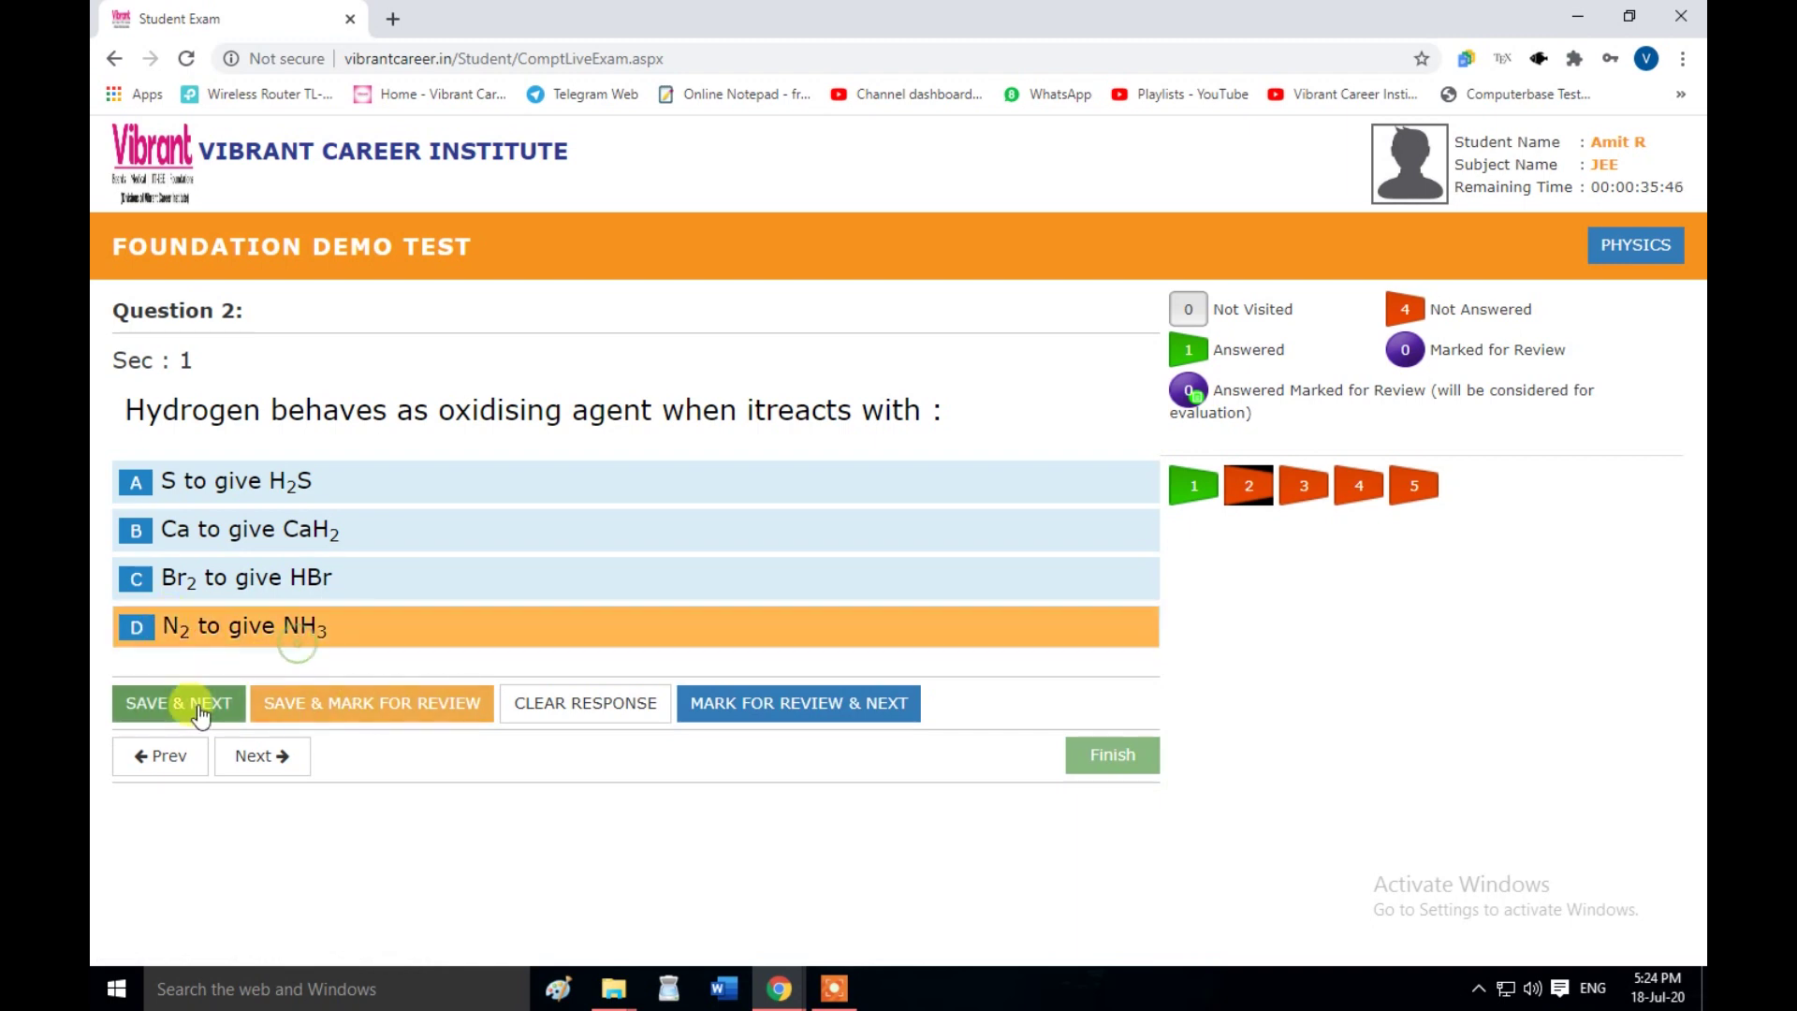
click(200, 712)
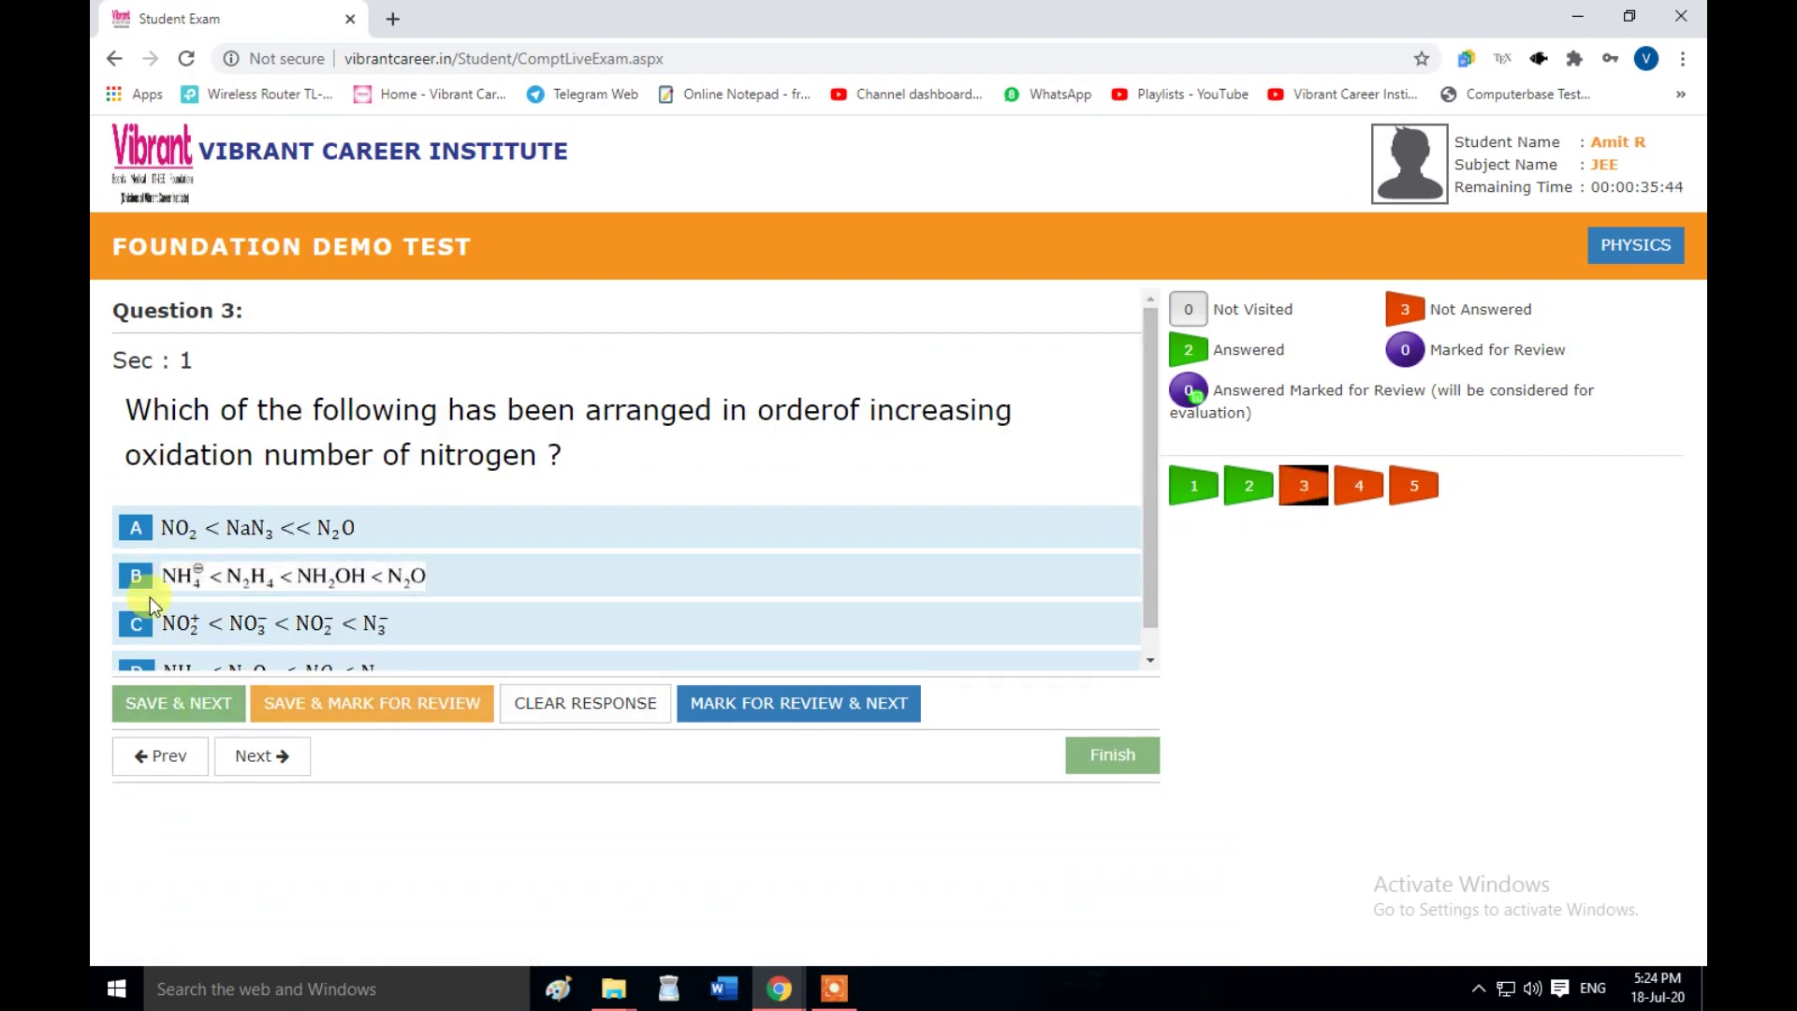
click(148, 623)
click(168, 703)
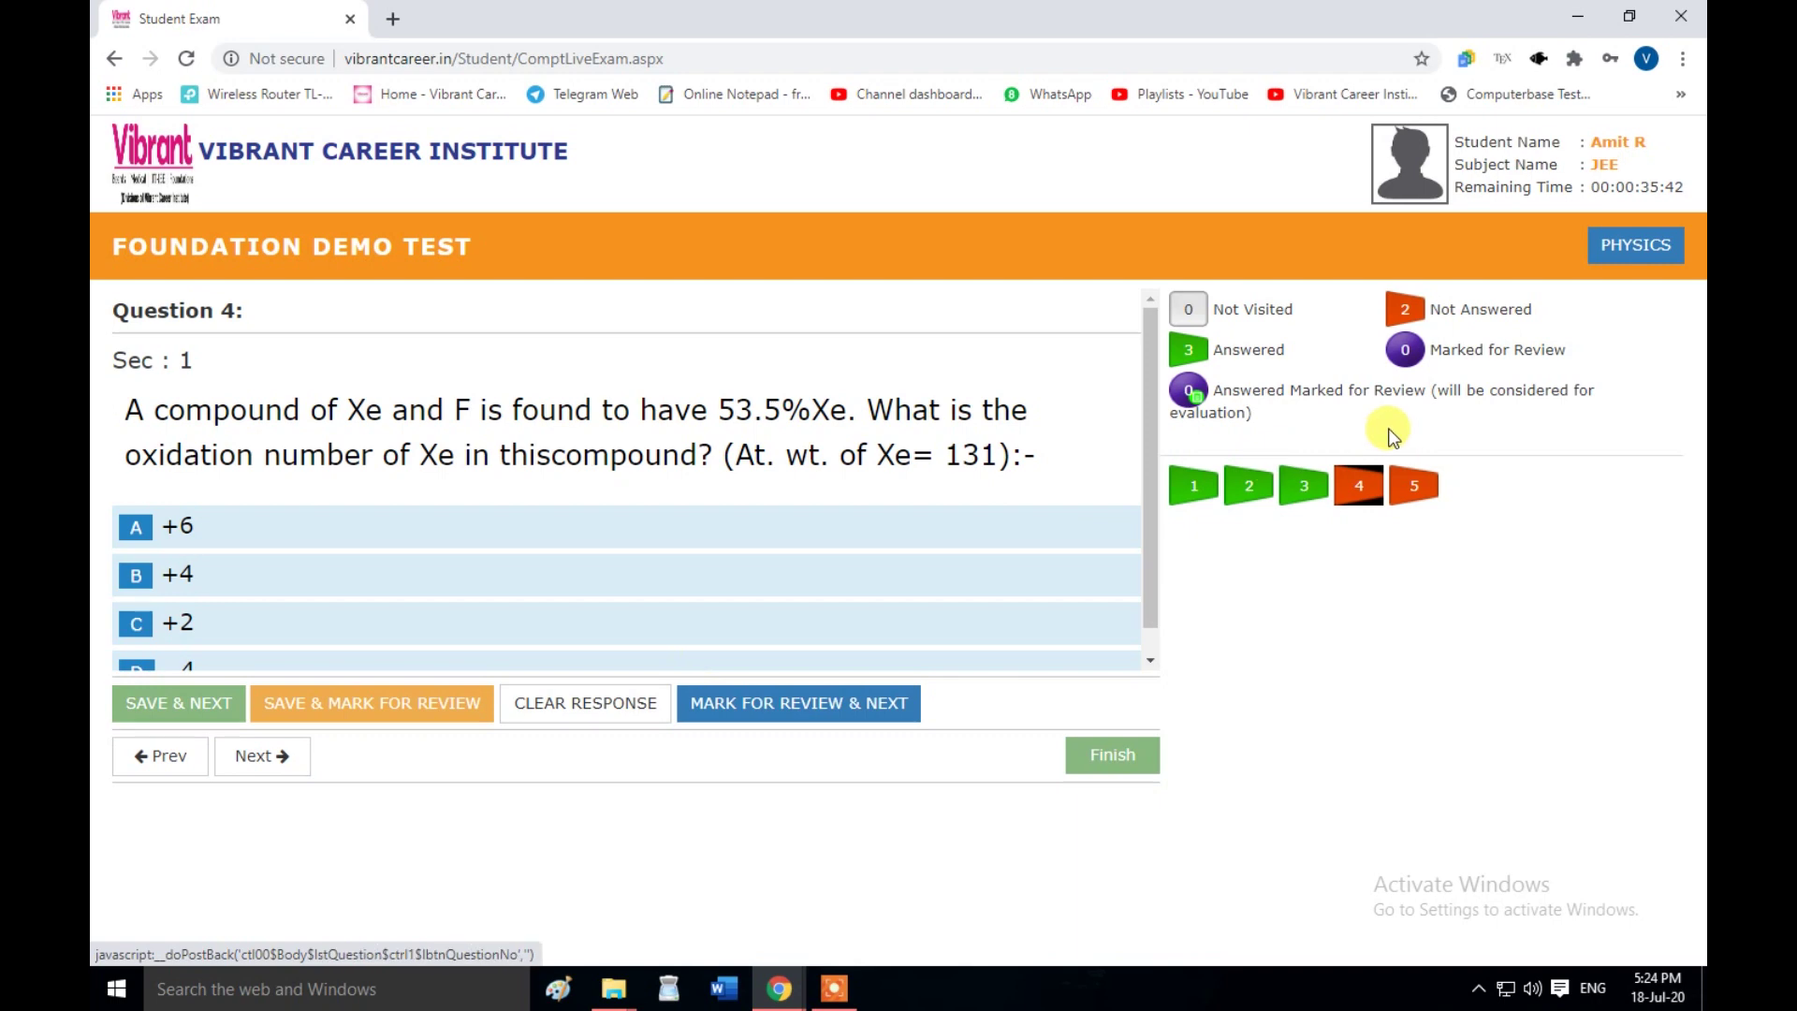
- Answer question 4 with +4 and save it marked for review
click(319, 714)
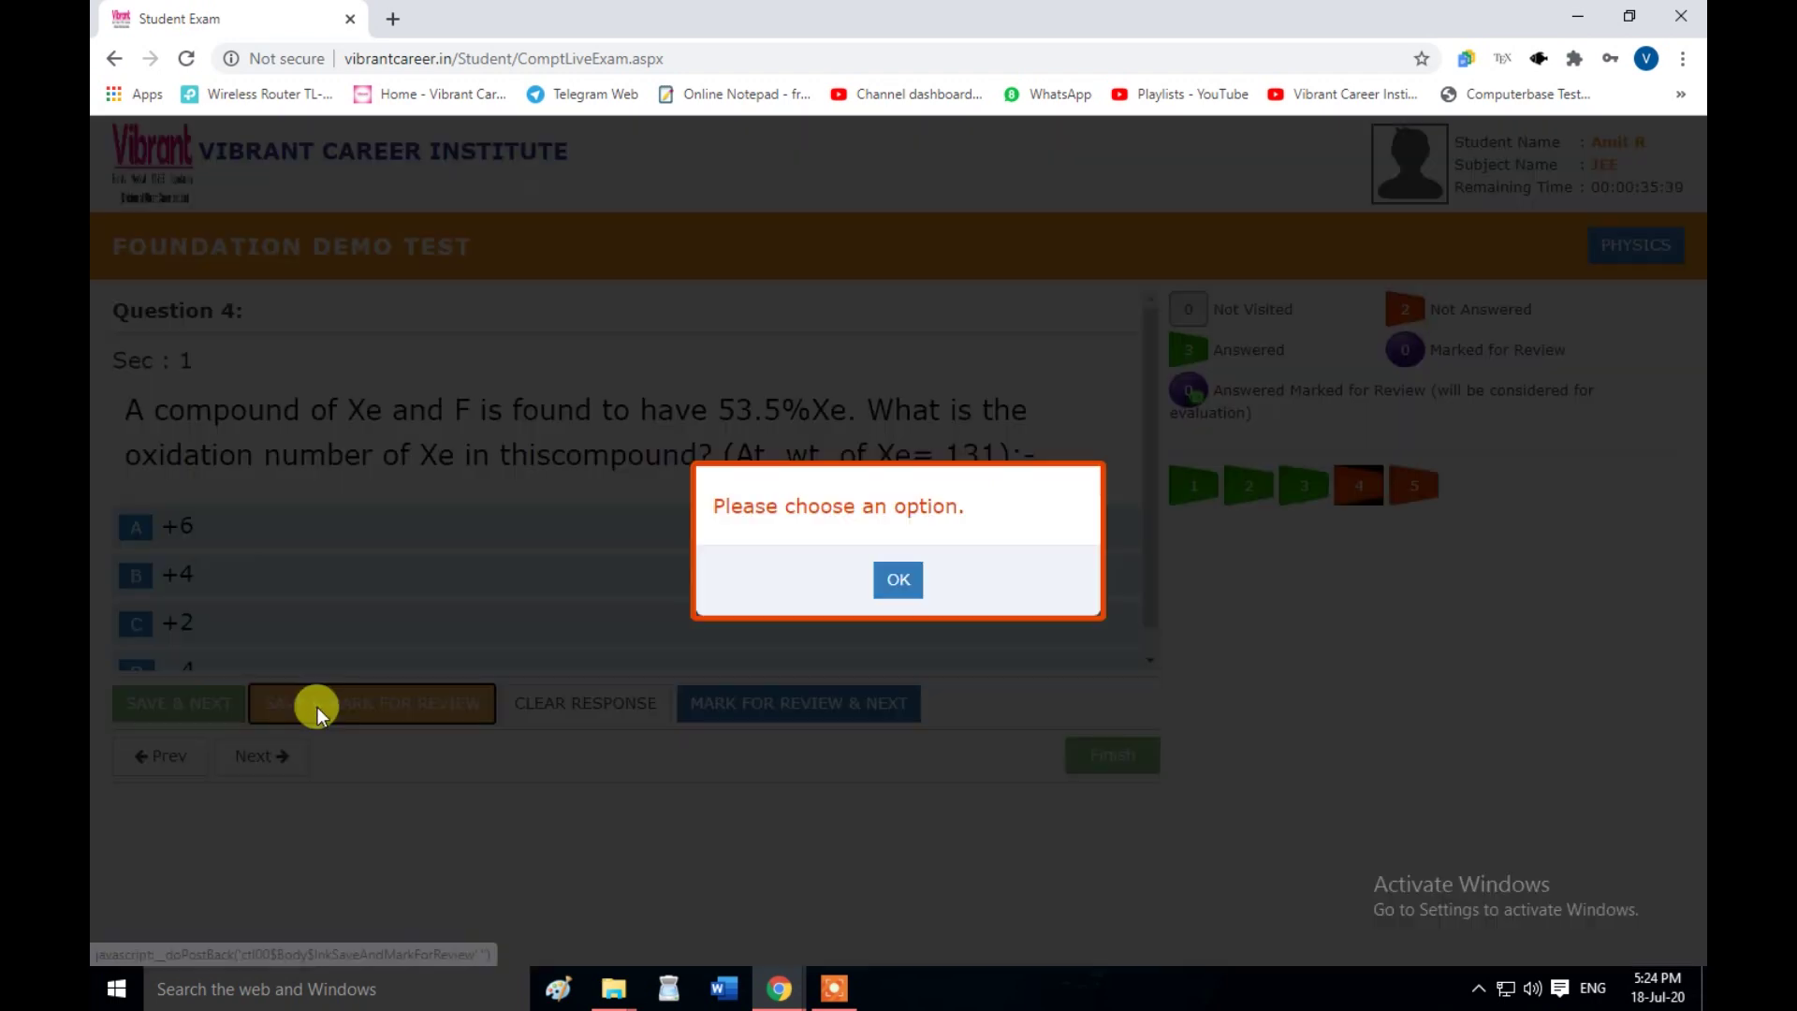
click(898, 582)
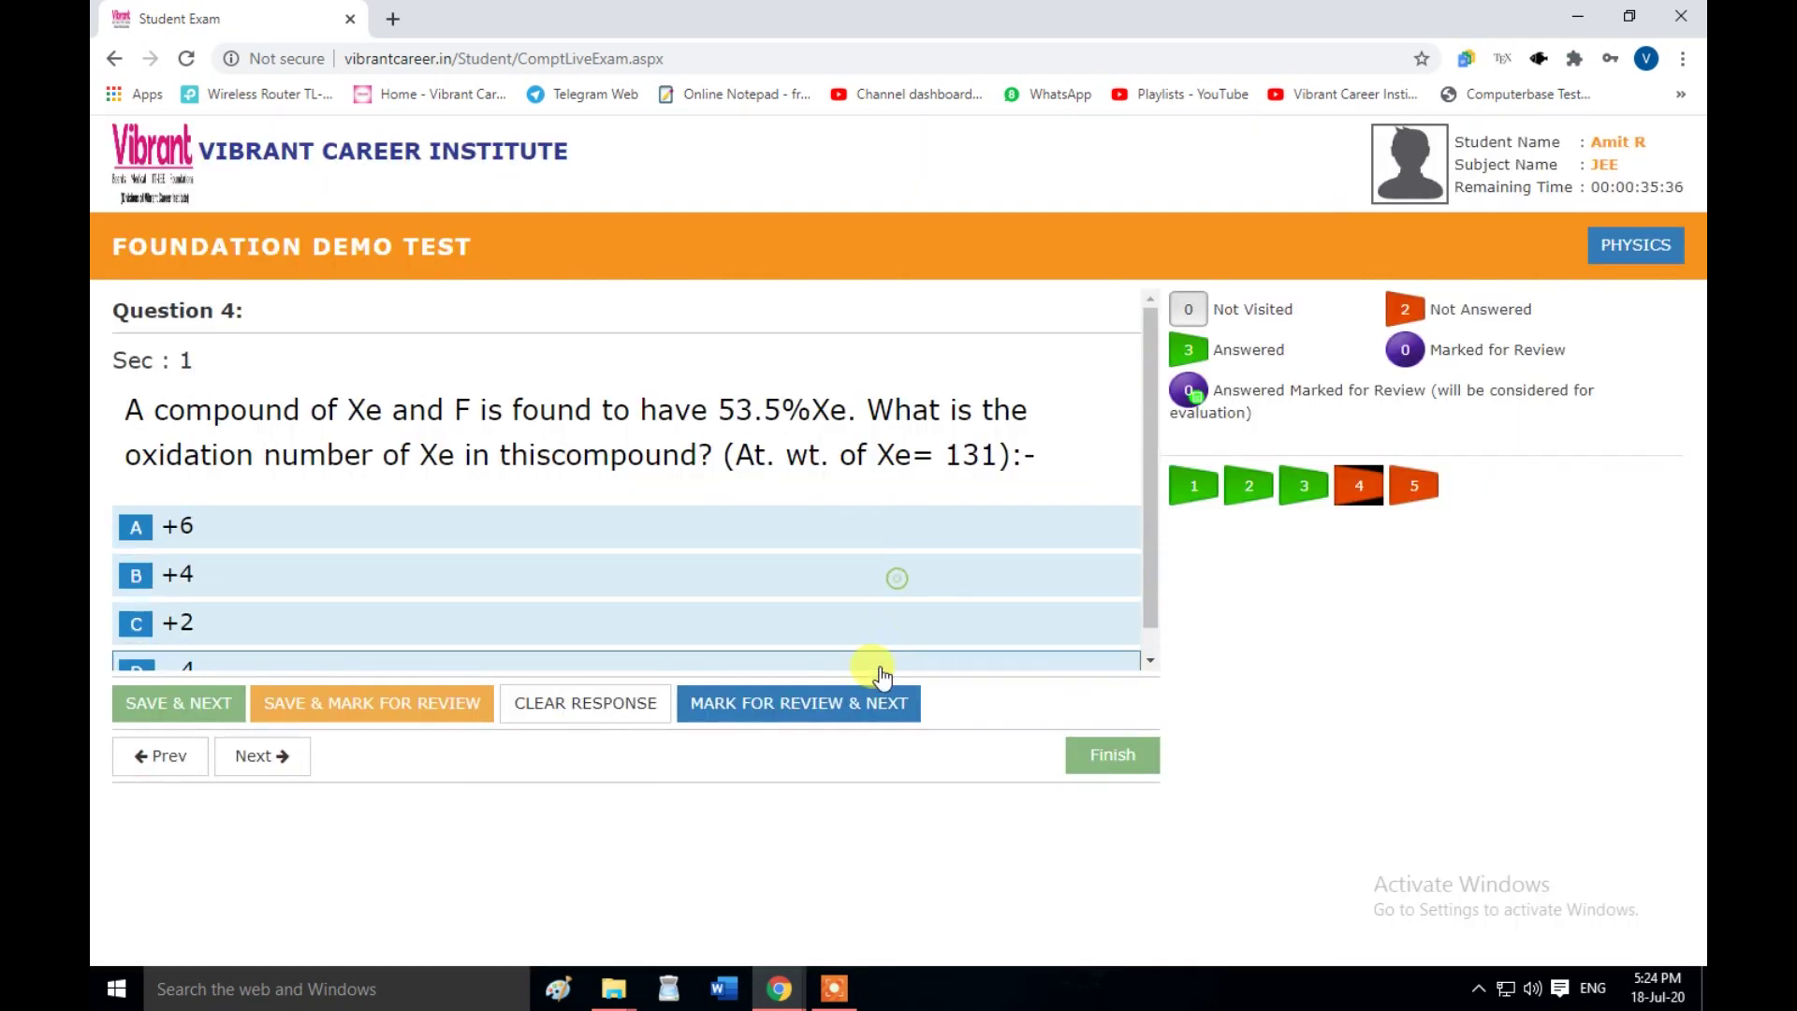
scroll(215, 599, down, 1)
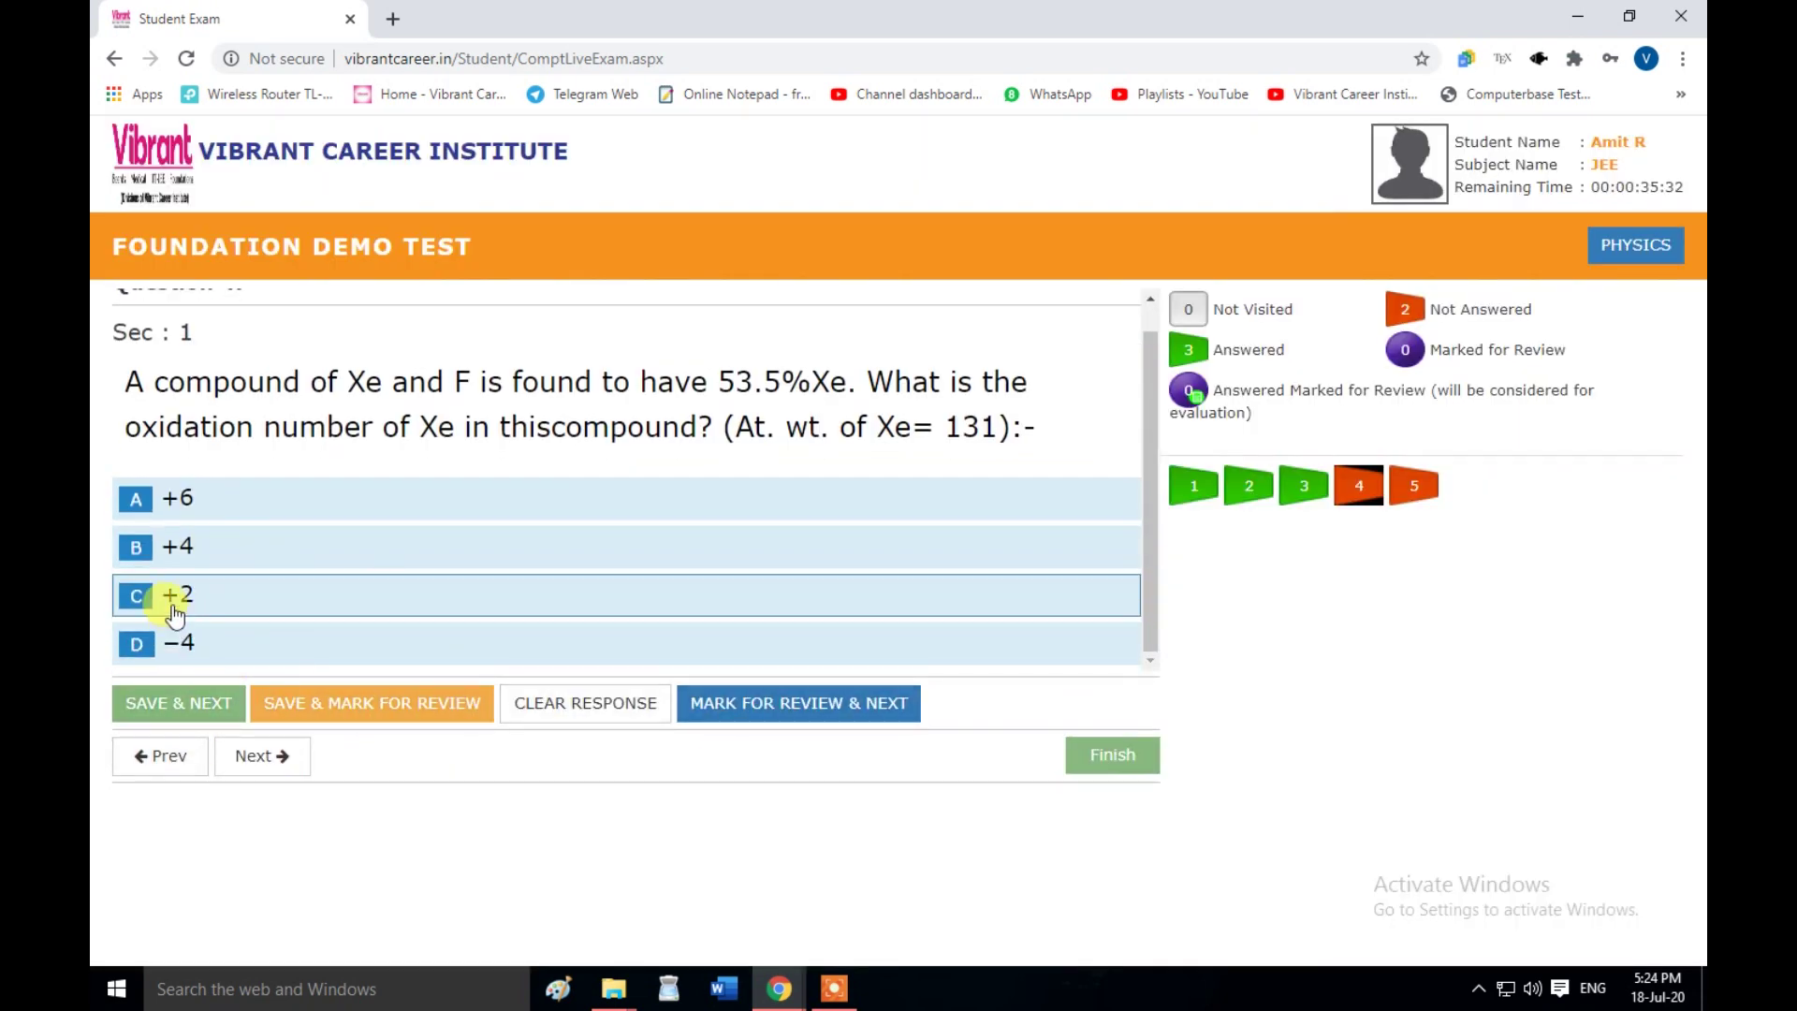
click(141, 553)
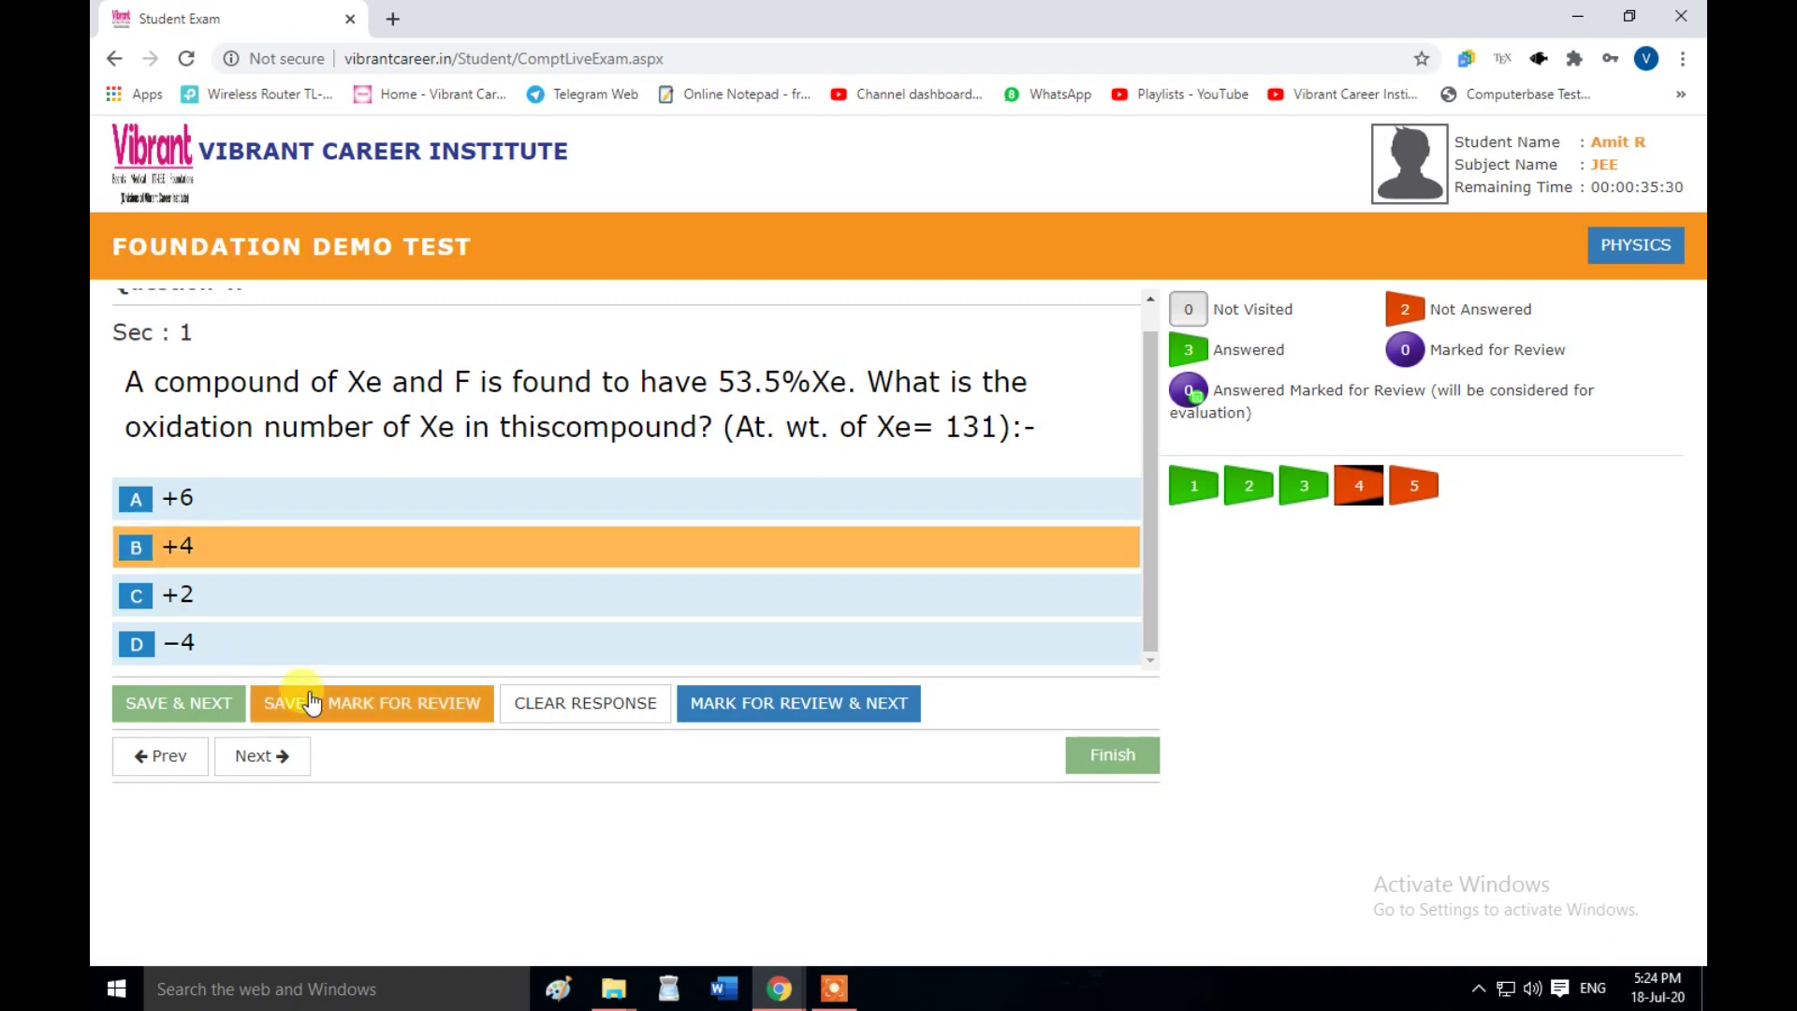
click(436, 709)
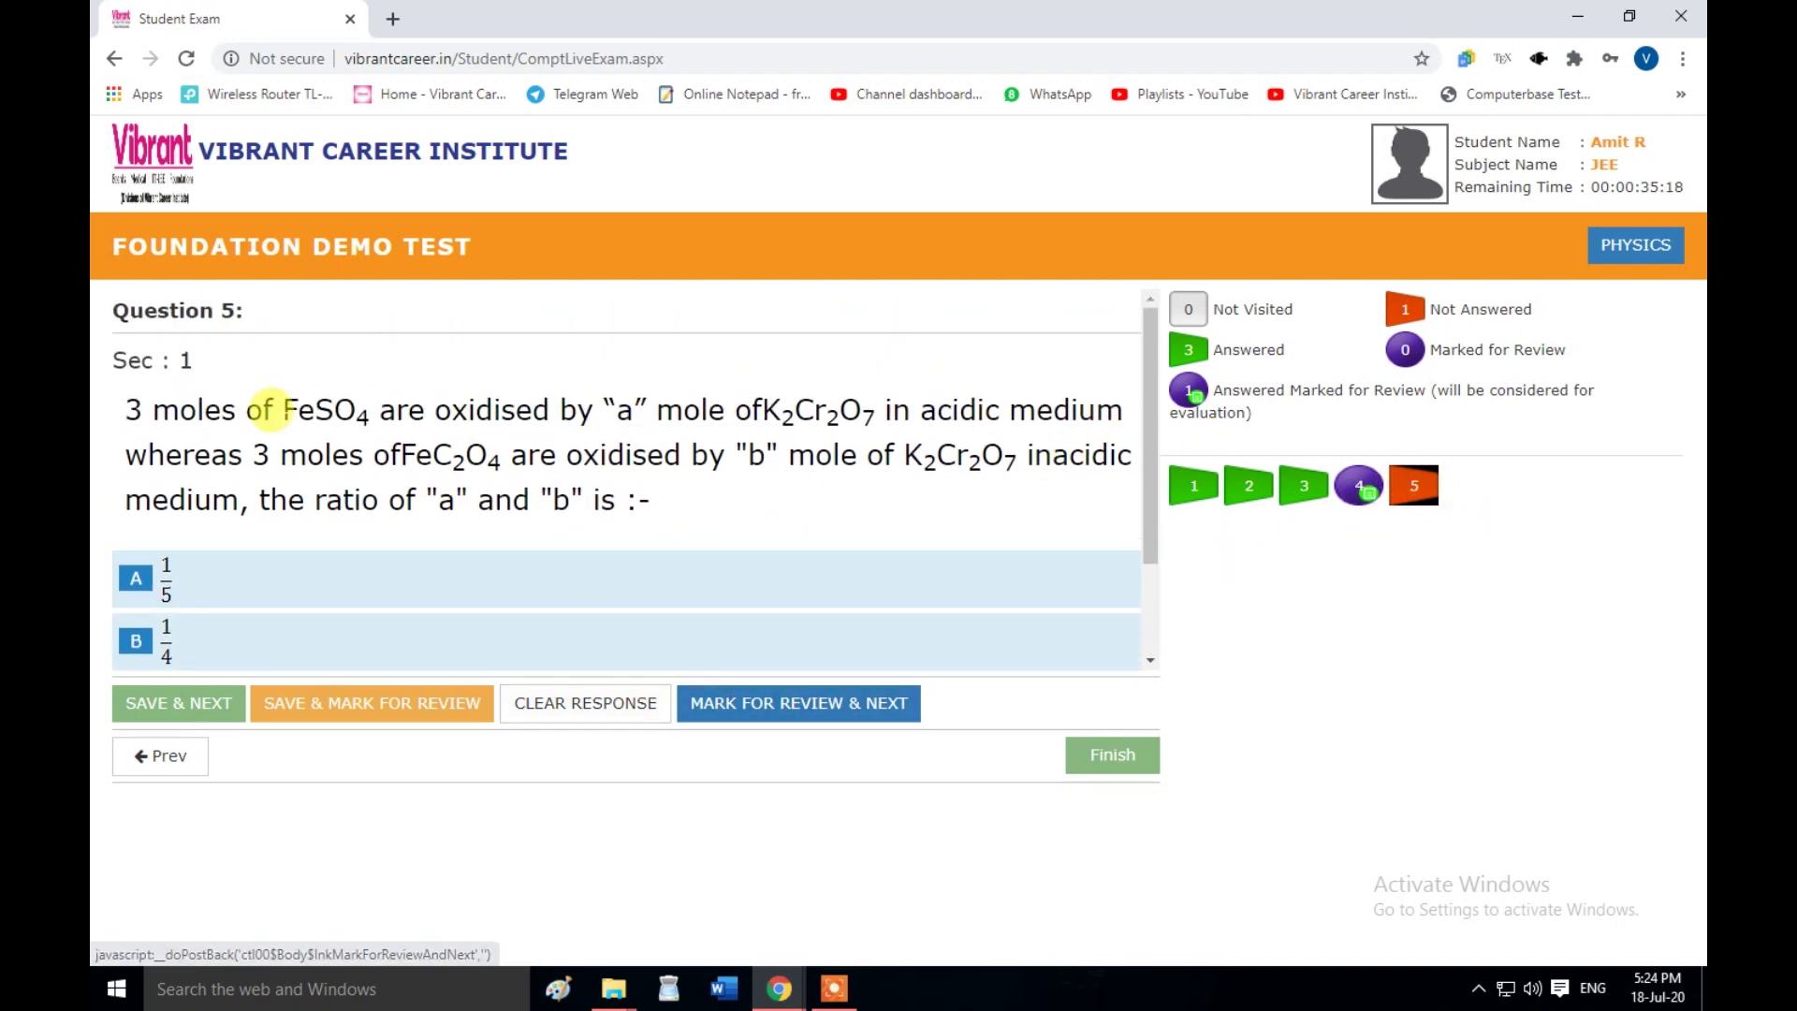
- Mark question 5 for review without choosing an answer
drag(270, 410, 567, 410)
click(613, 476)
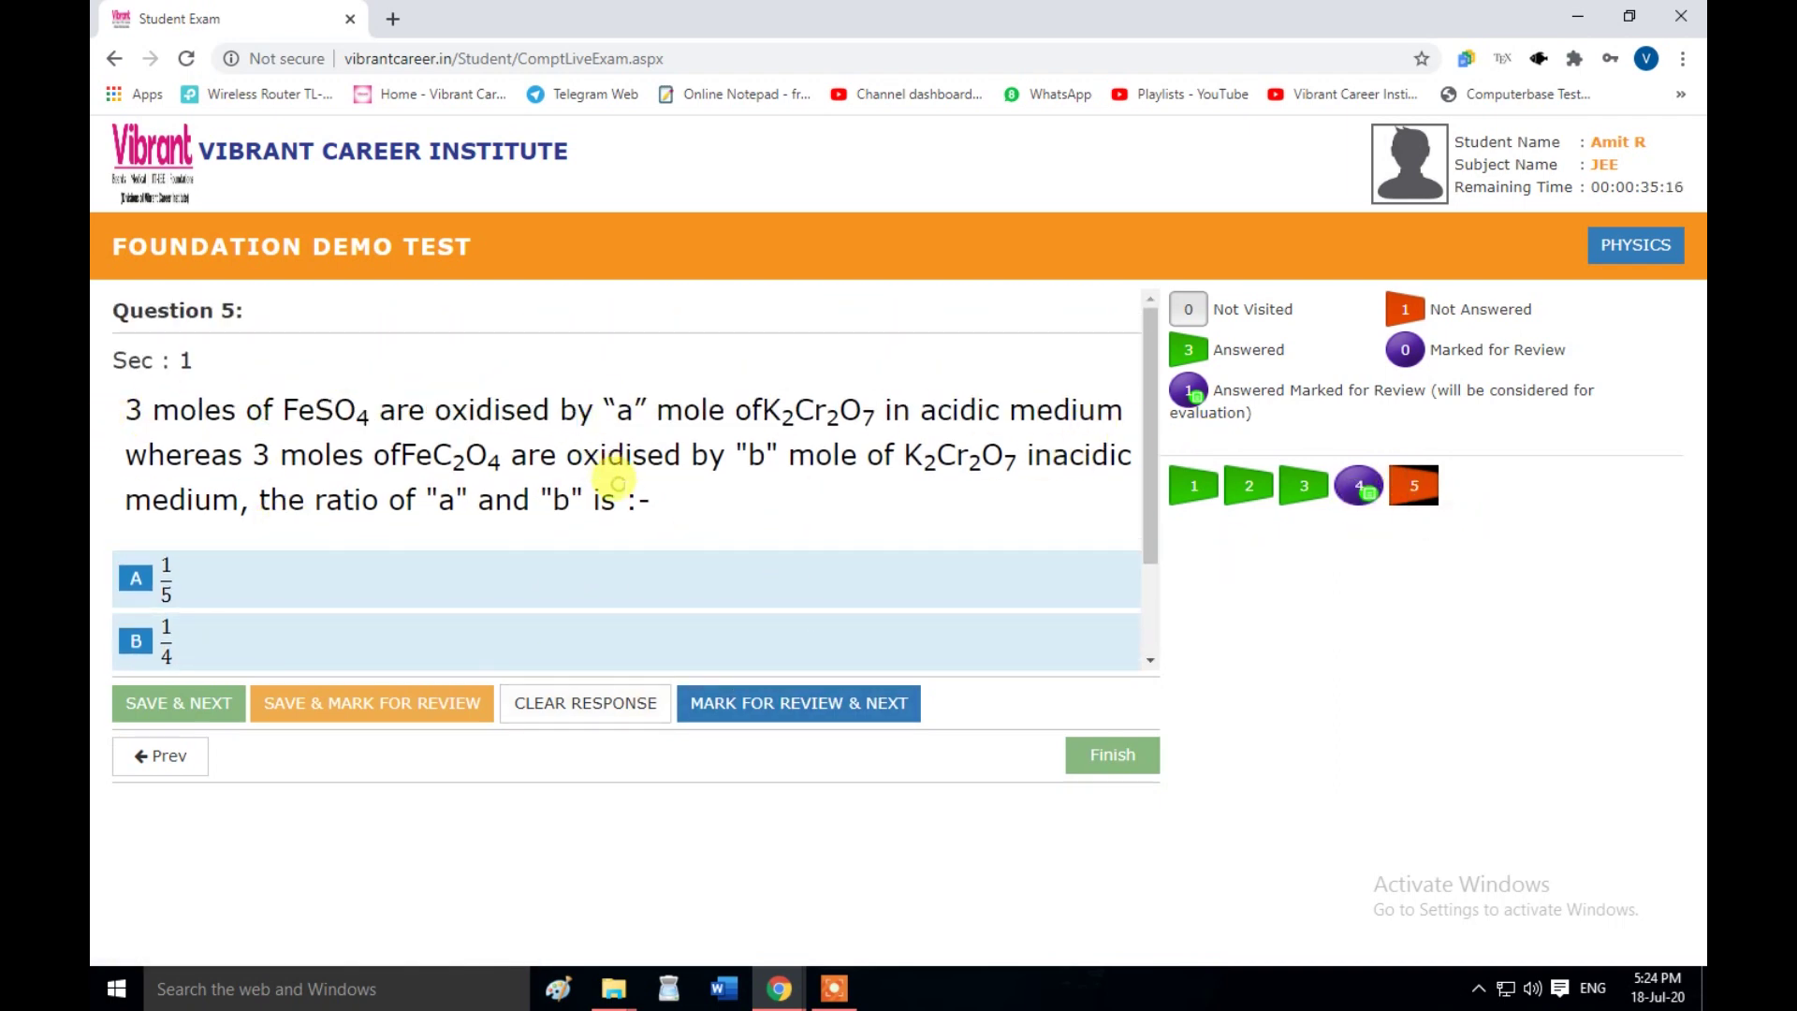
scroll(890, 602, down, 2)
scroll(888, 592, up, 1)
scroll(886, 592, up, 2)
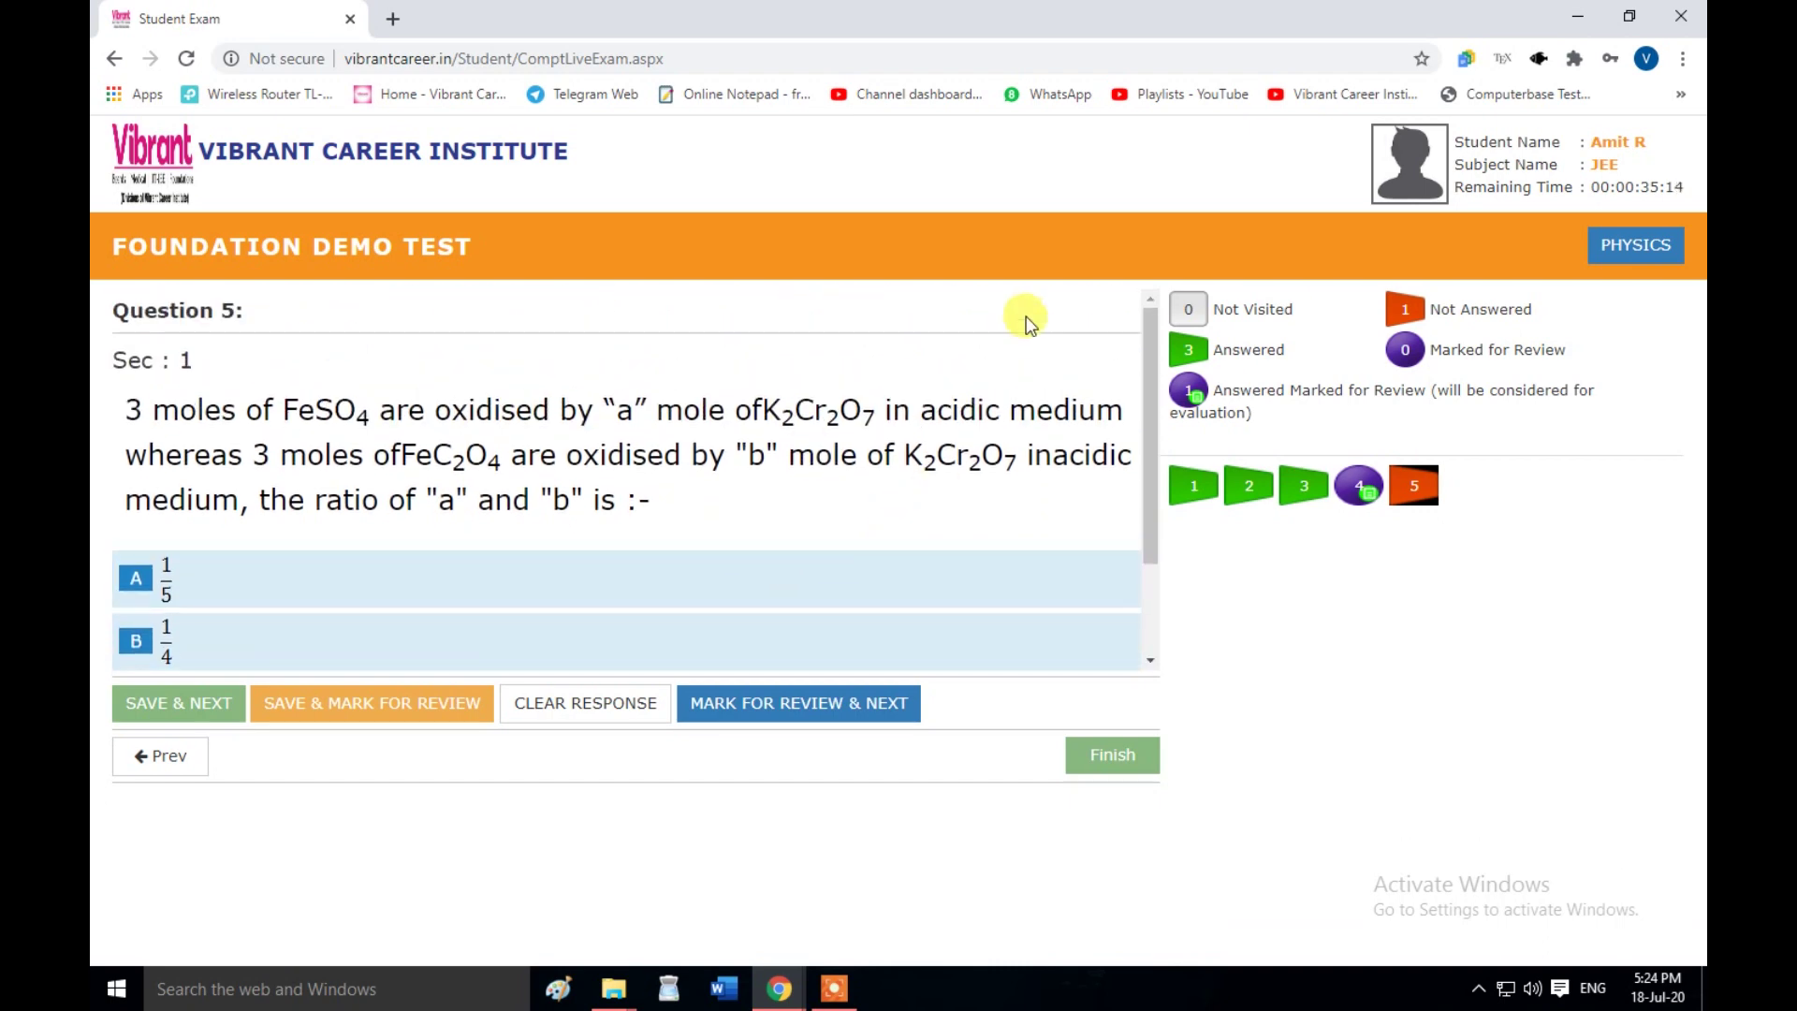
scroll(936, 562, down, 3)
scroll(757, 468, up, 3)
click(773, 704)
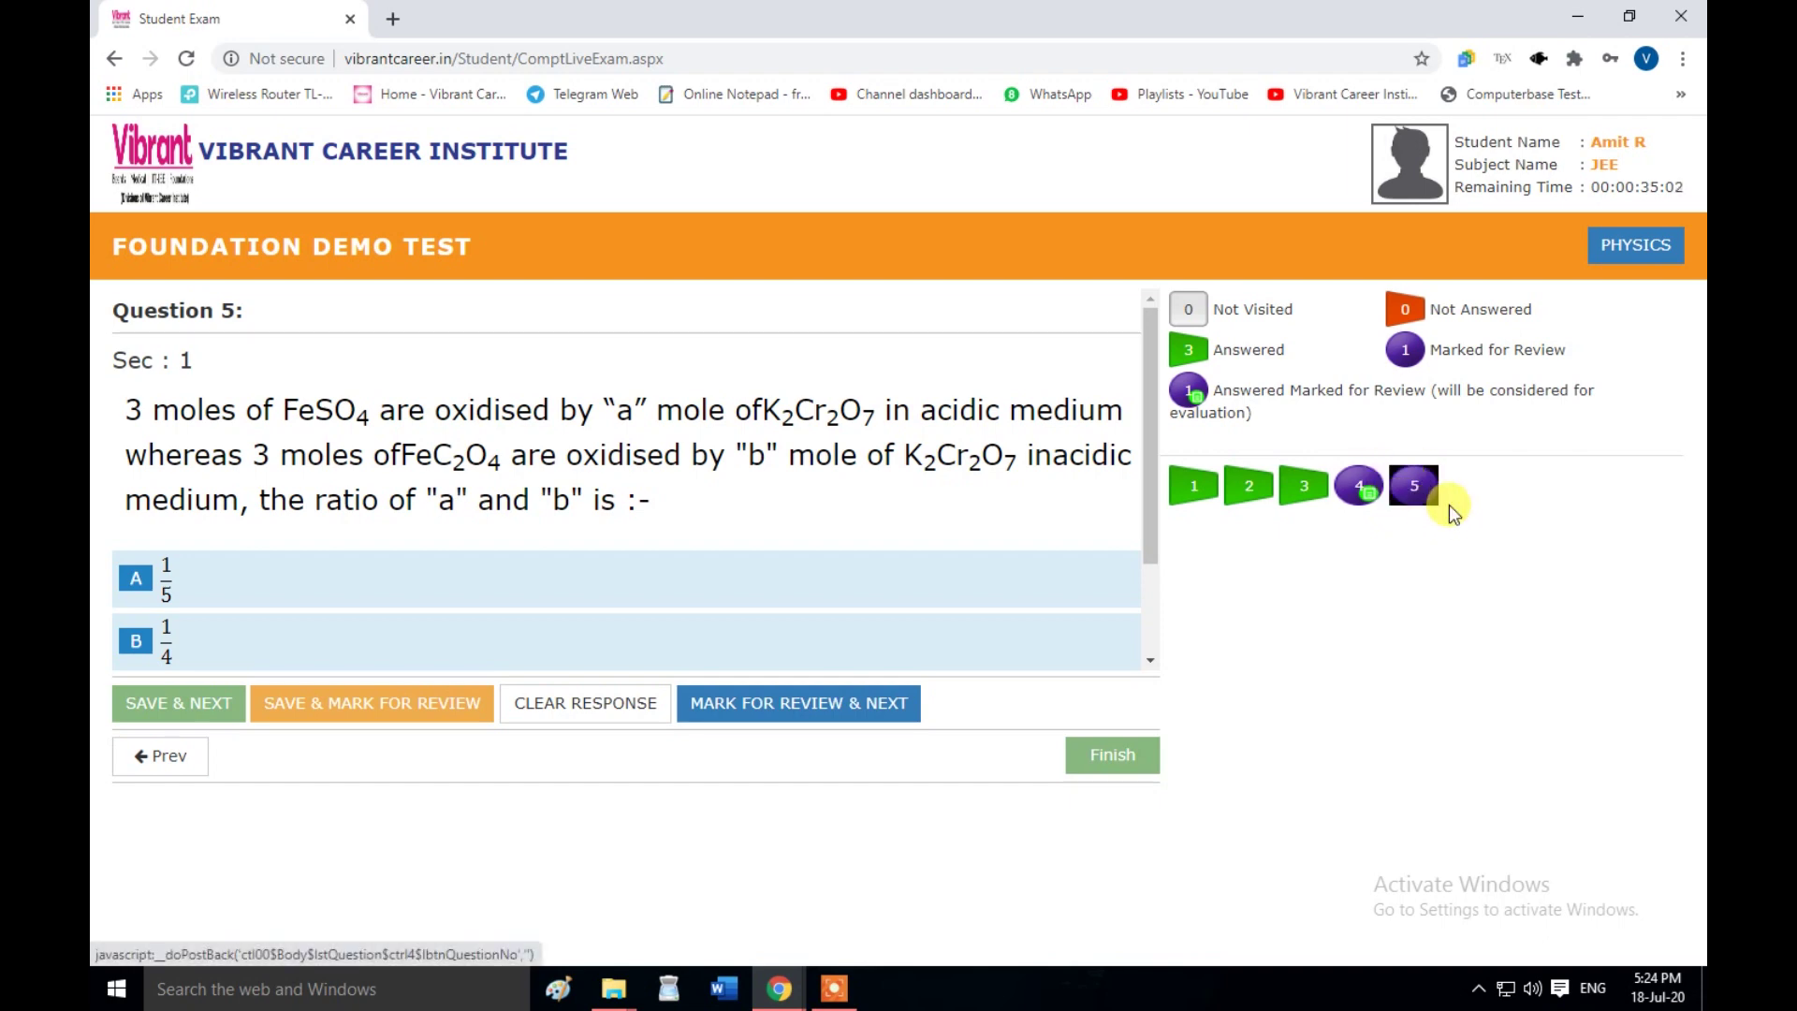
- Revisit questions 1–3 from the palette, ending on question 4 with +4 chosen
click(1293, 505)
click(1373, 502)
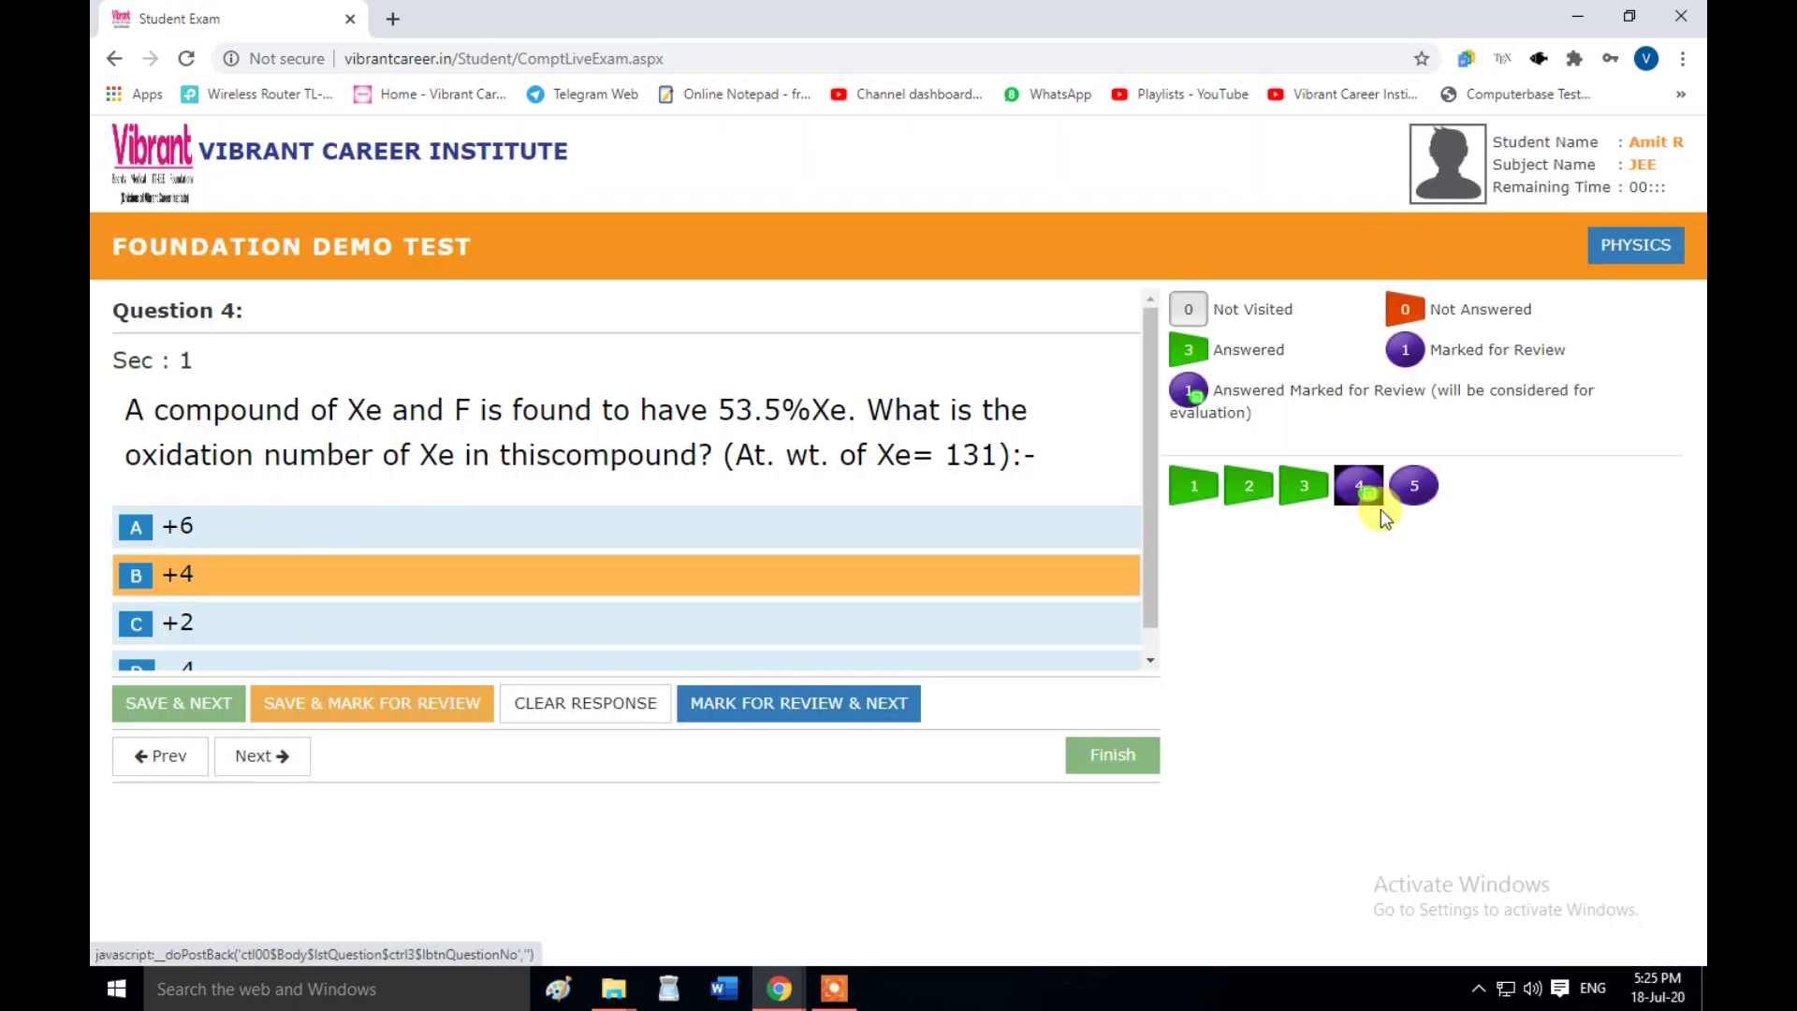
click(1414, 501)
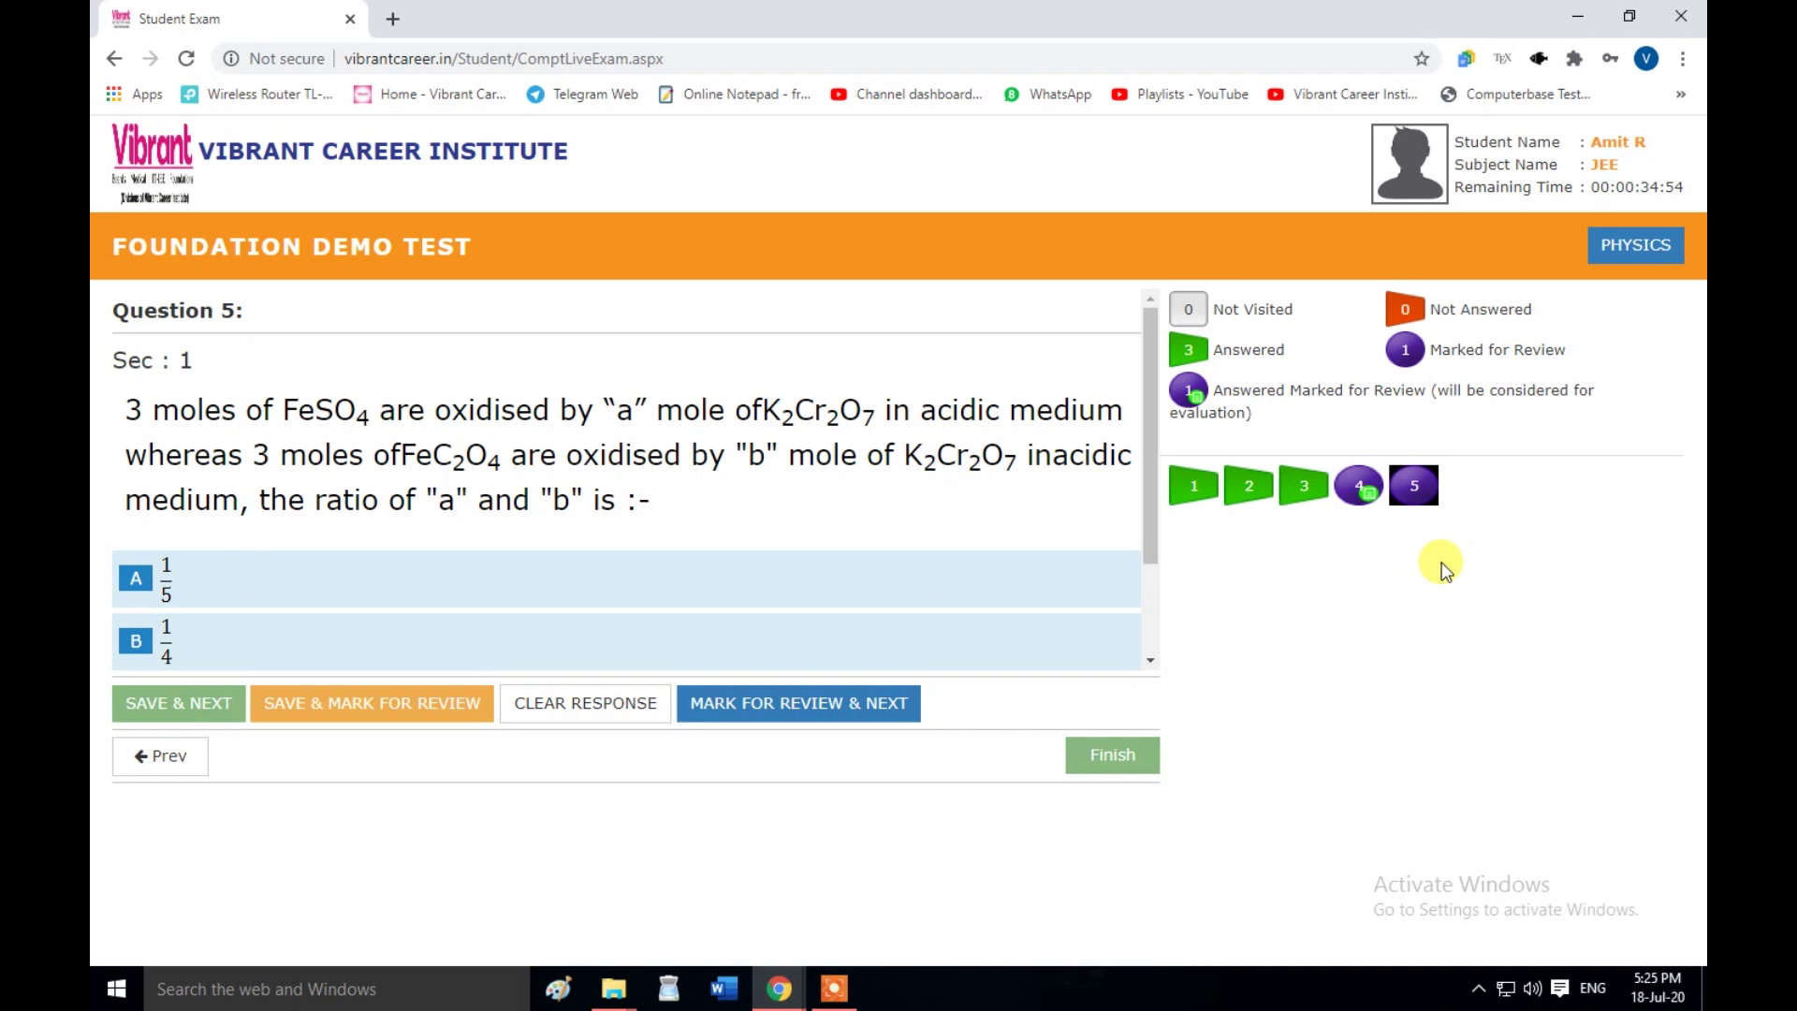
click(1296, 501)
click(1241, 496)
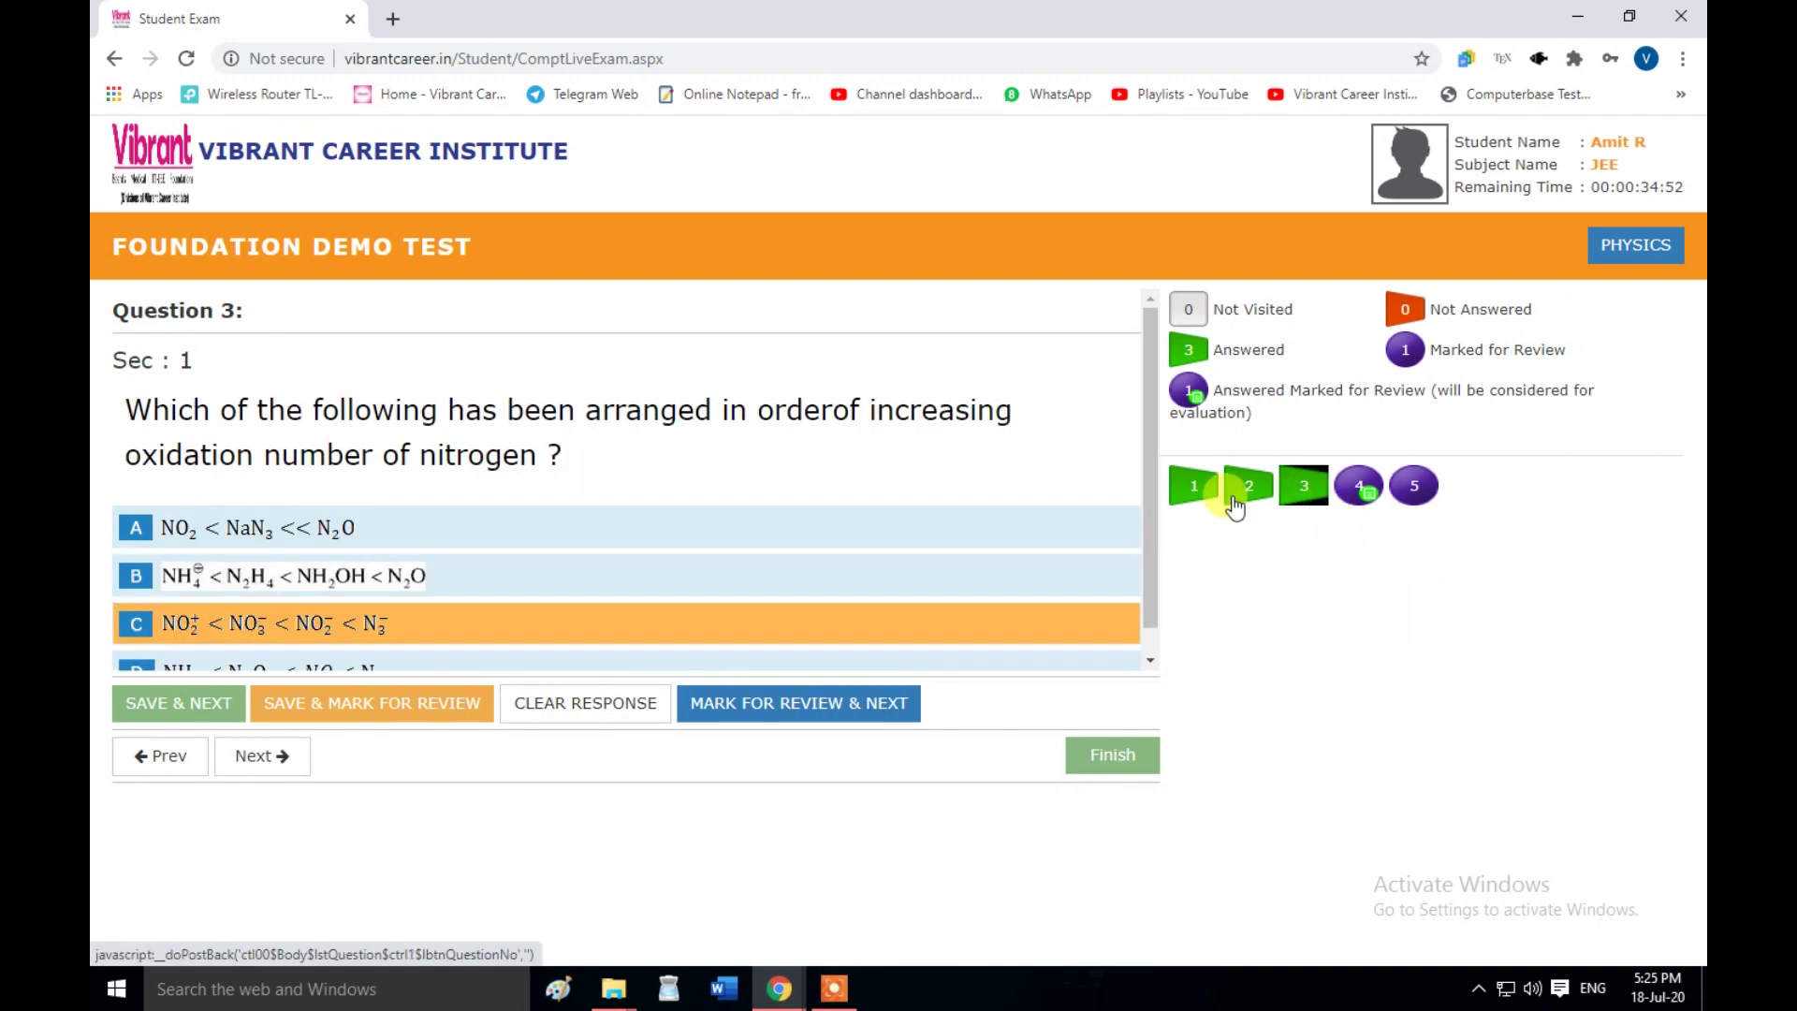
click(1190, 502)
click(1259, 505)
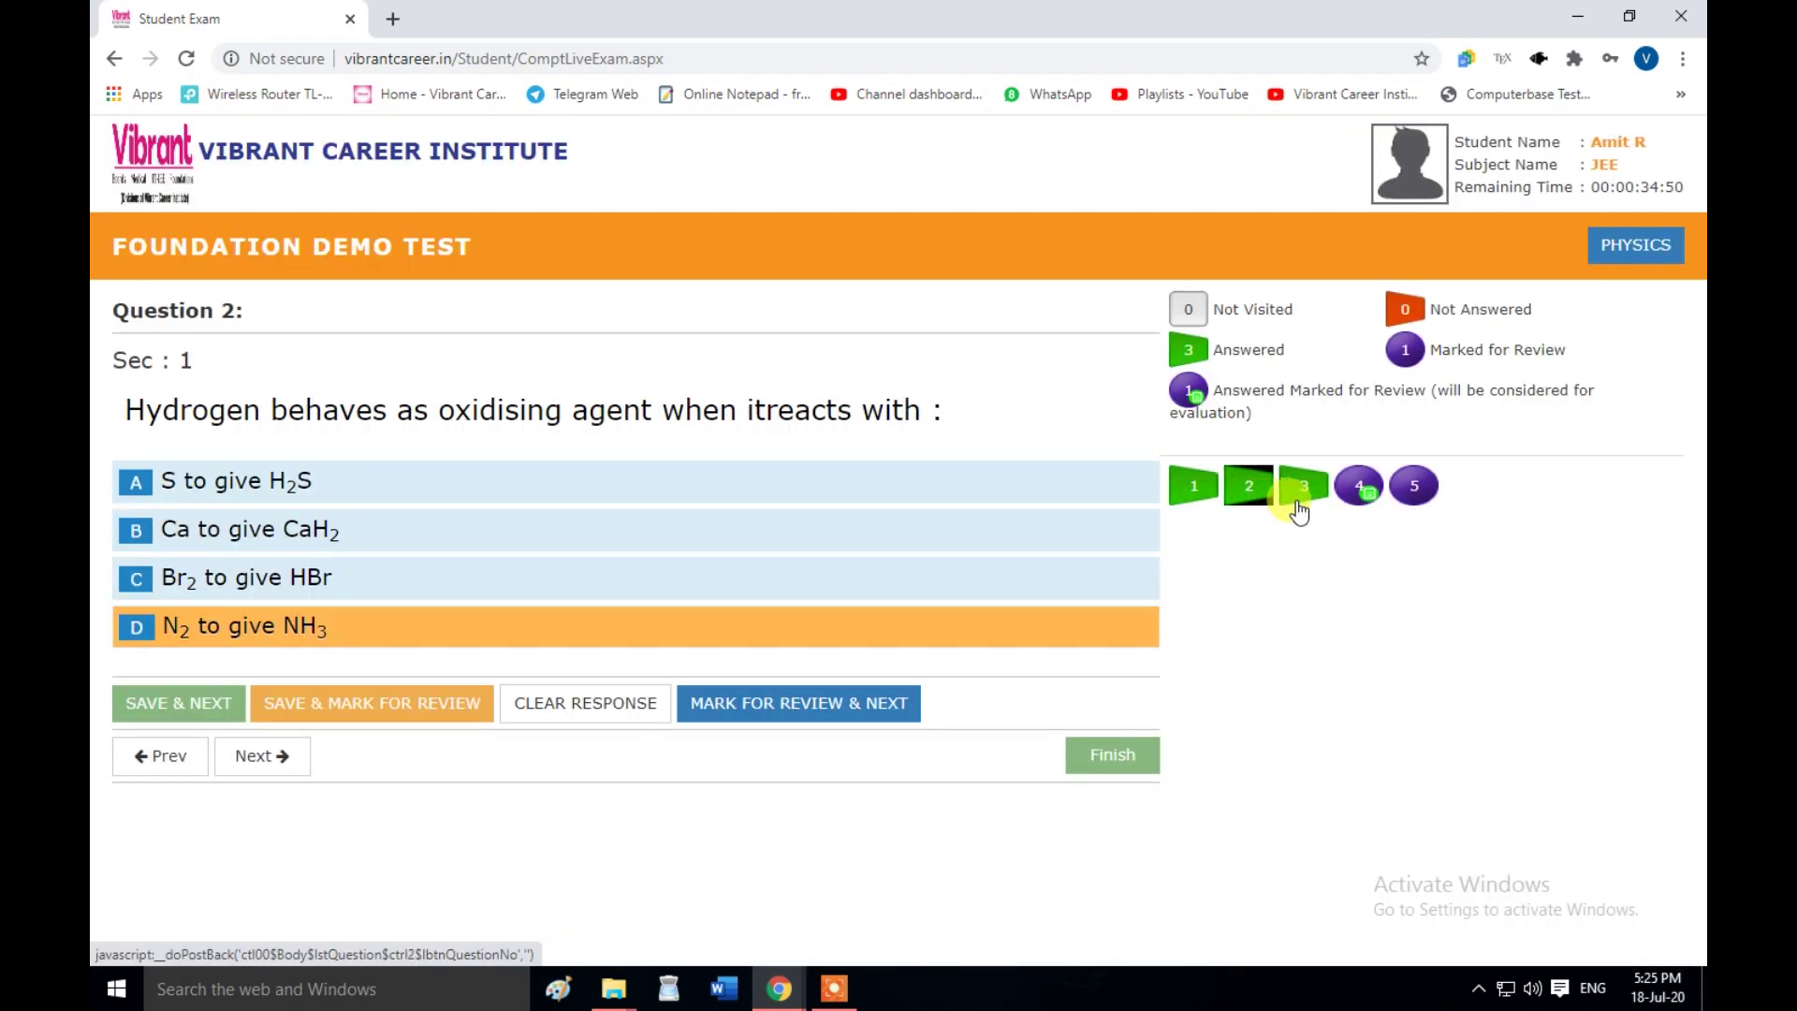
click(1301, 490)
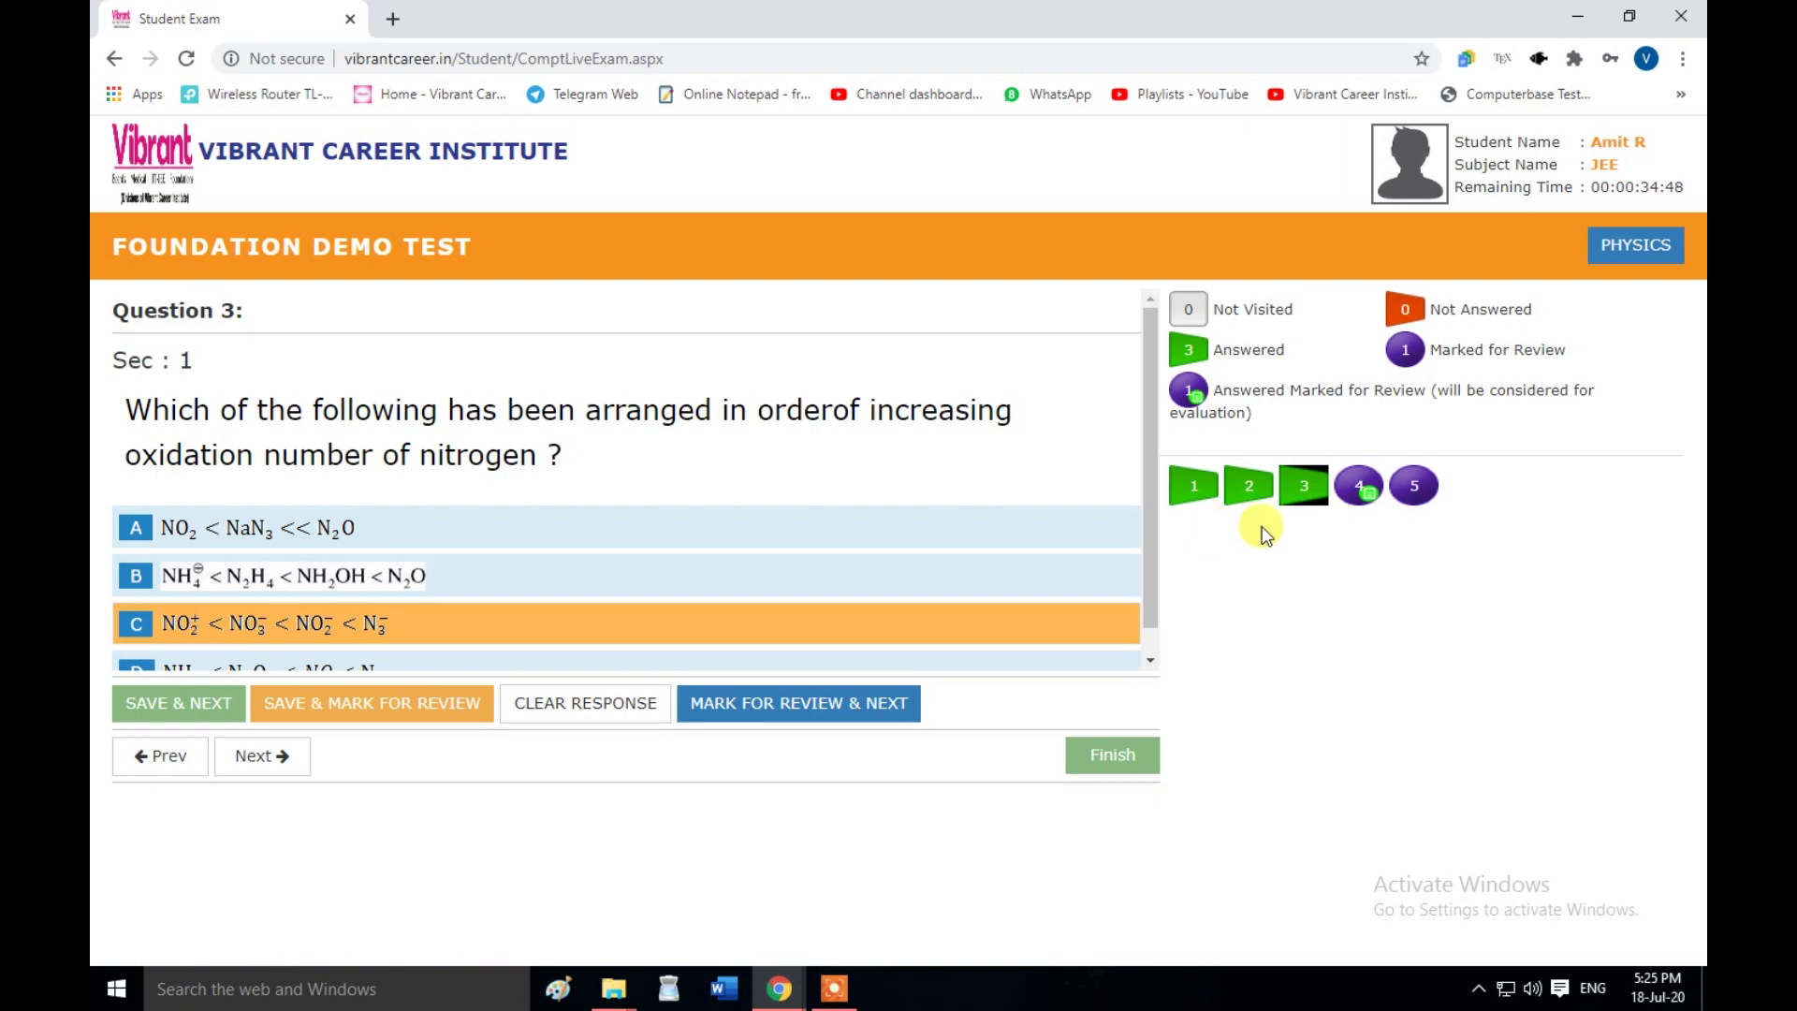
click(1362, 493)
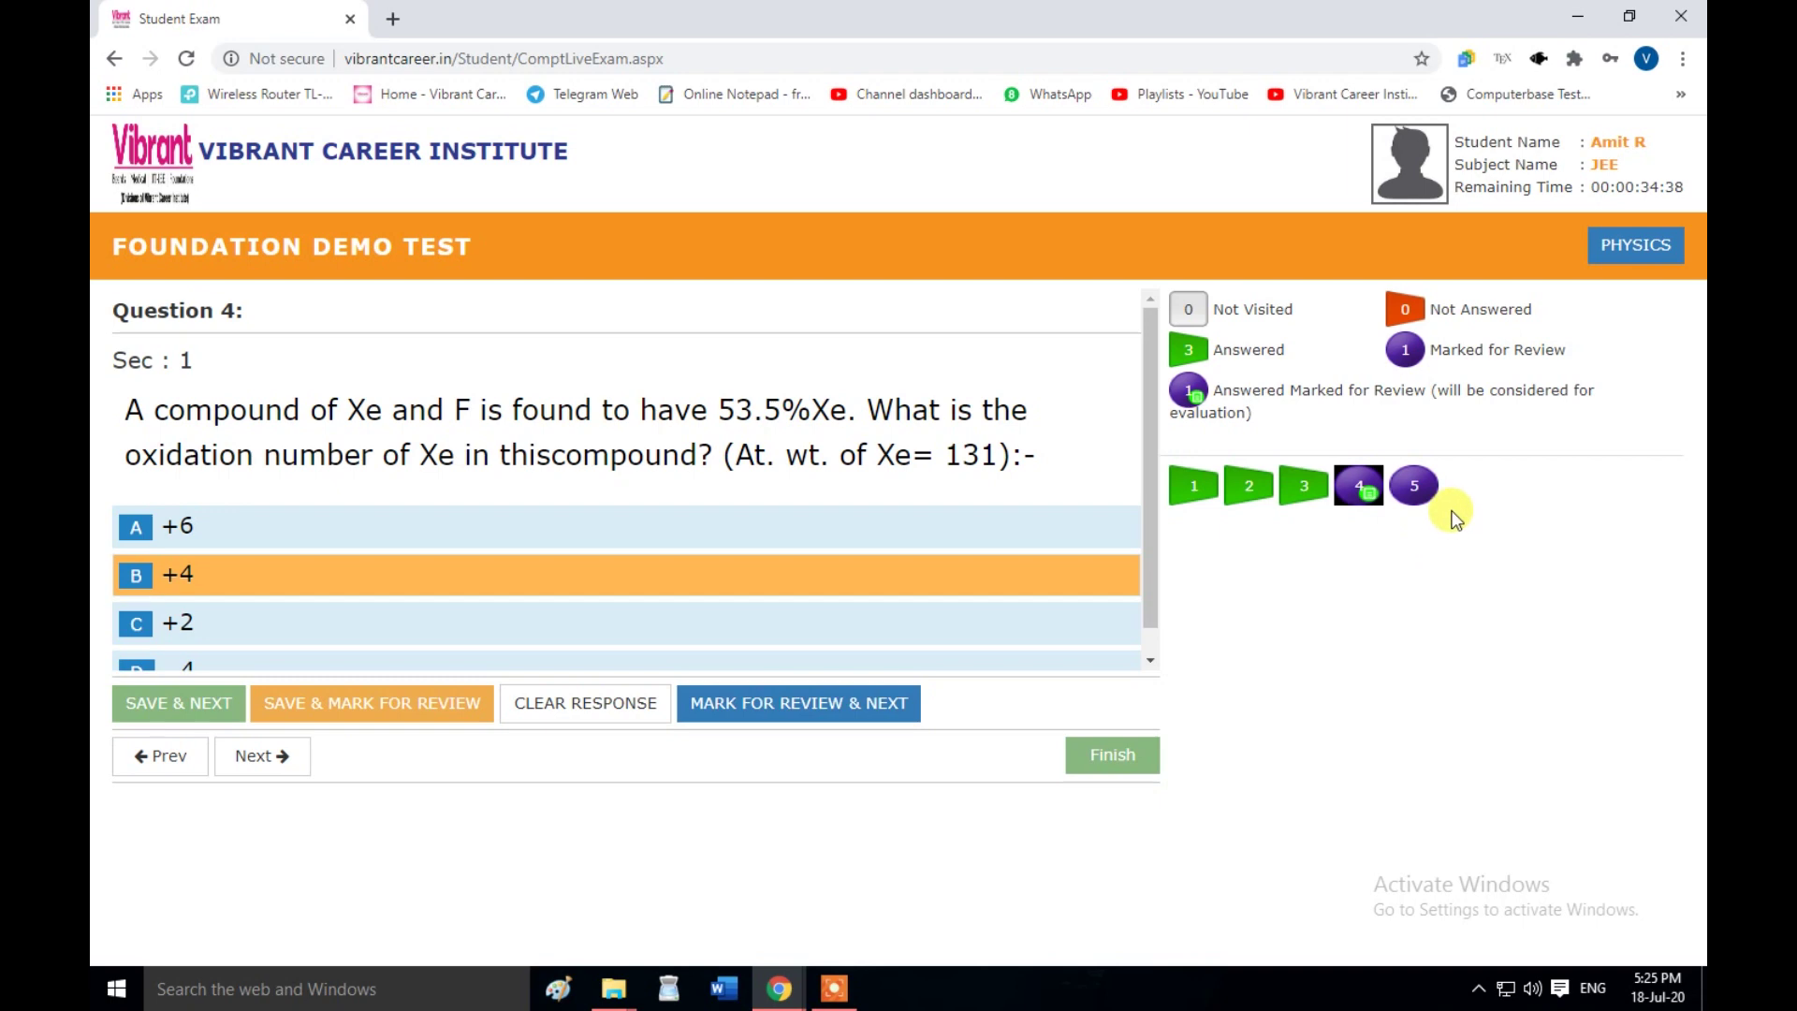
- Answer question 5 with option C (1/2) and save it
click(1406, 501)
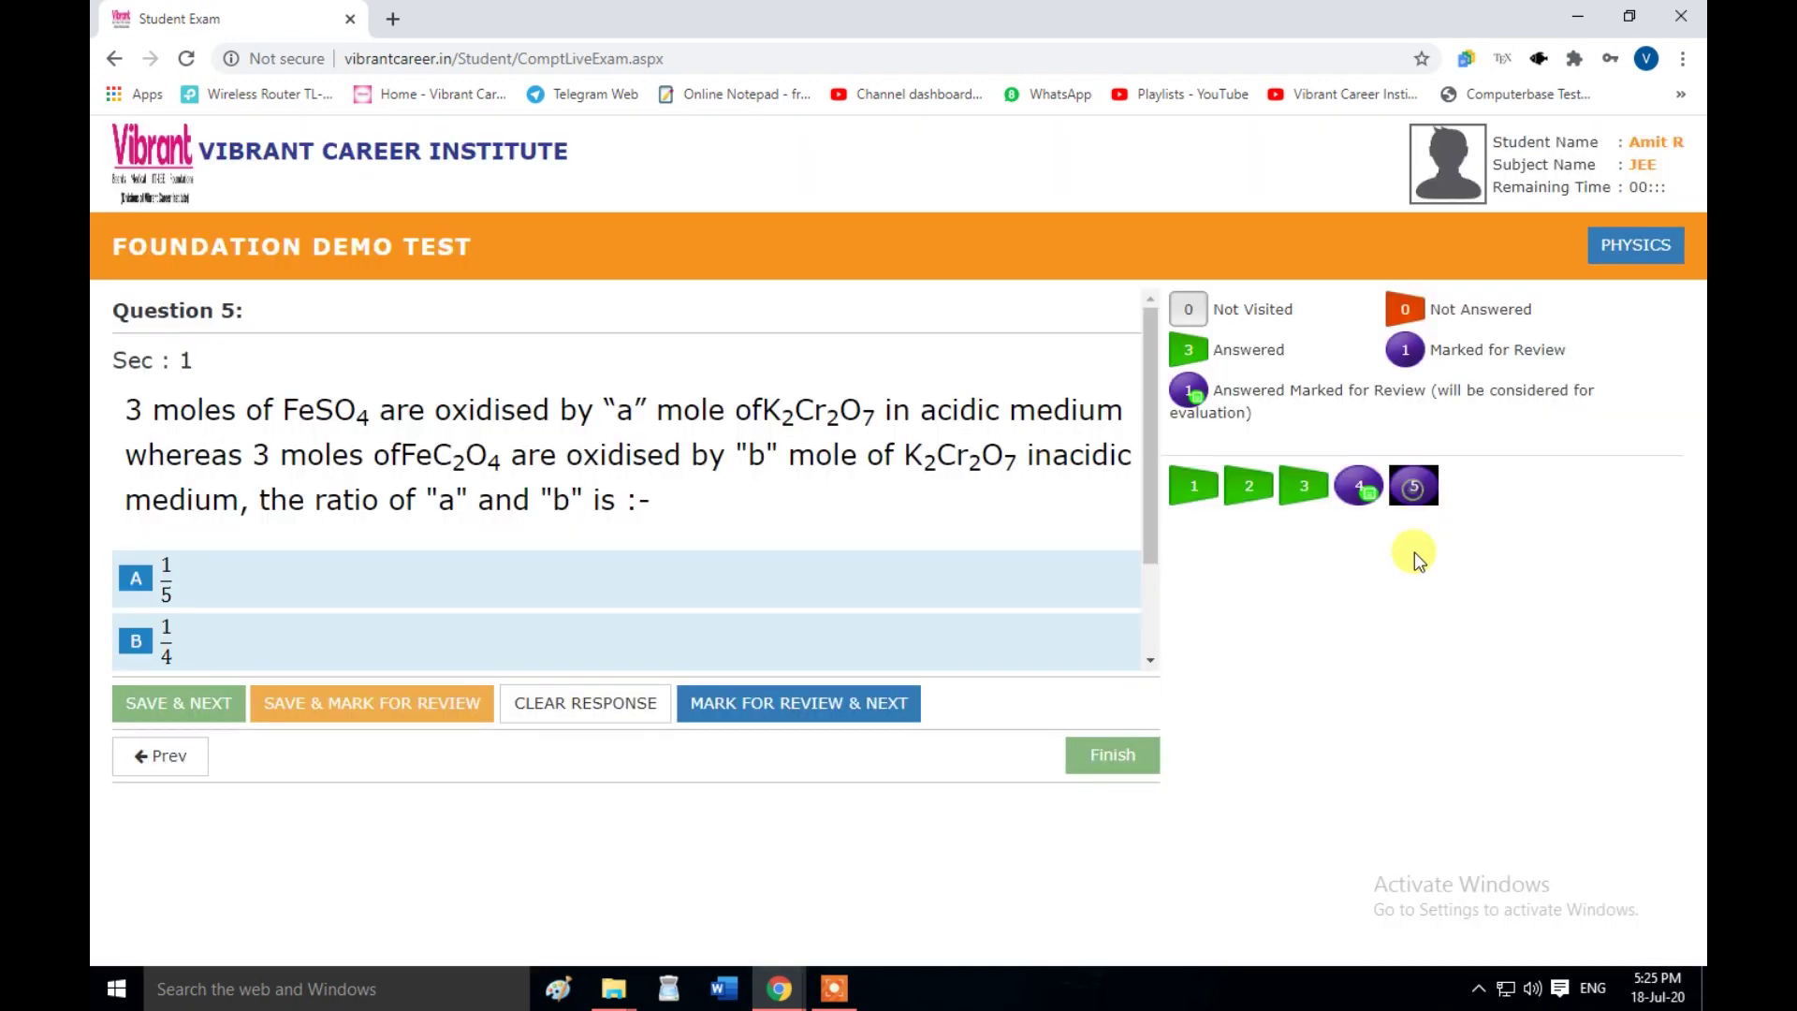
scroll(734, 586, down, 3)
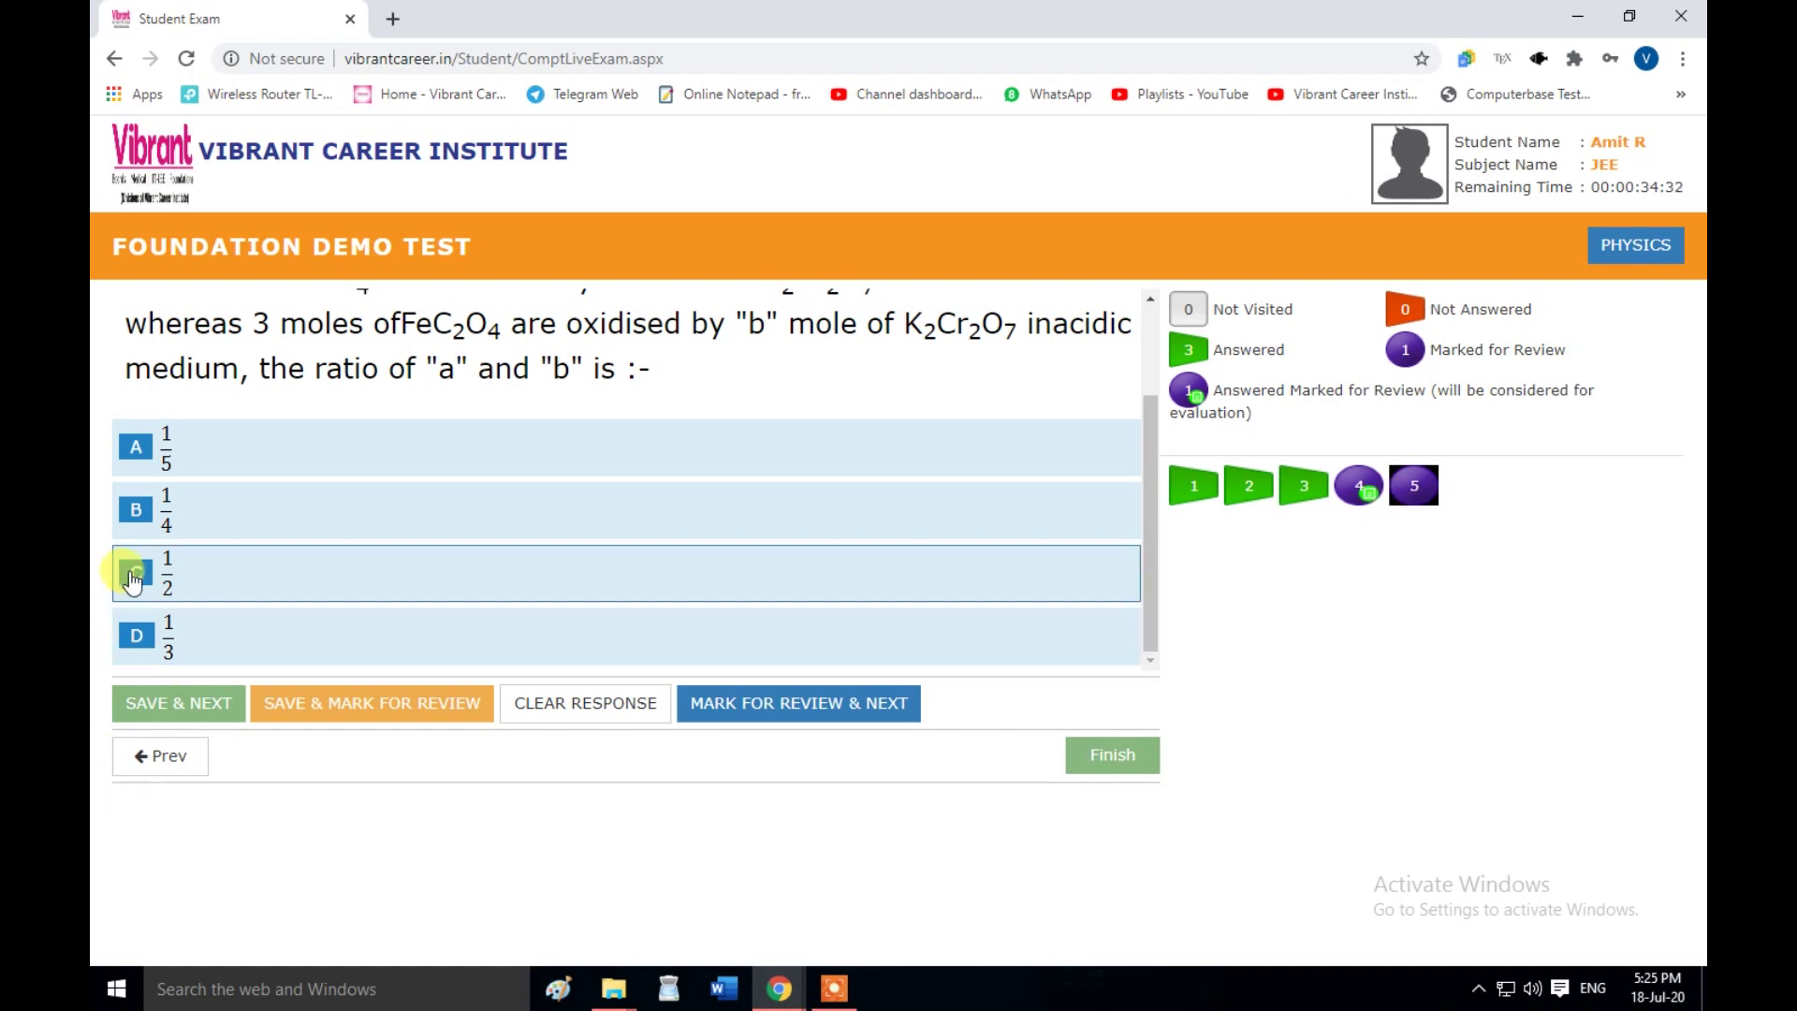
click(137, 575)
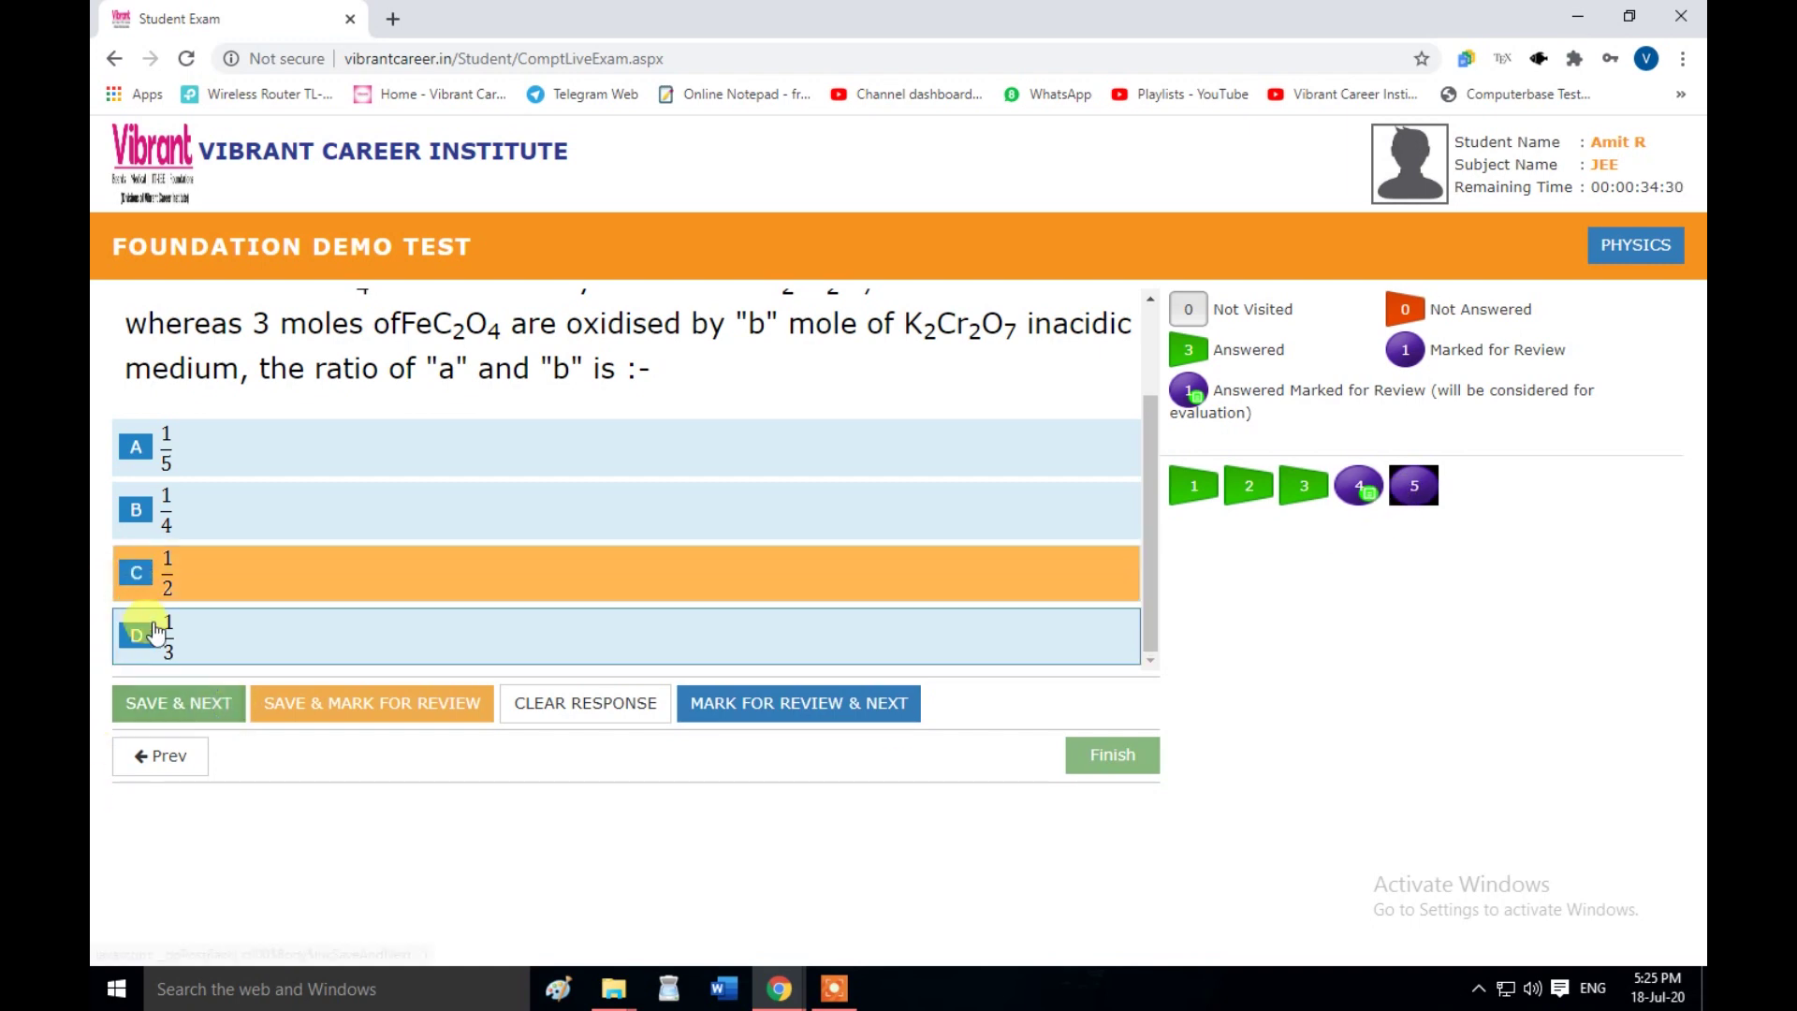
click(185, 725)
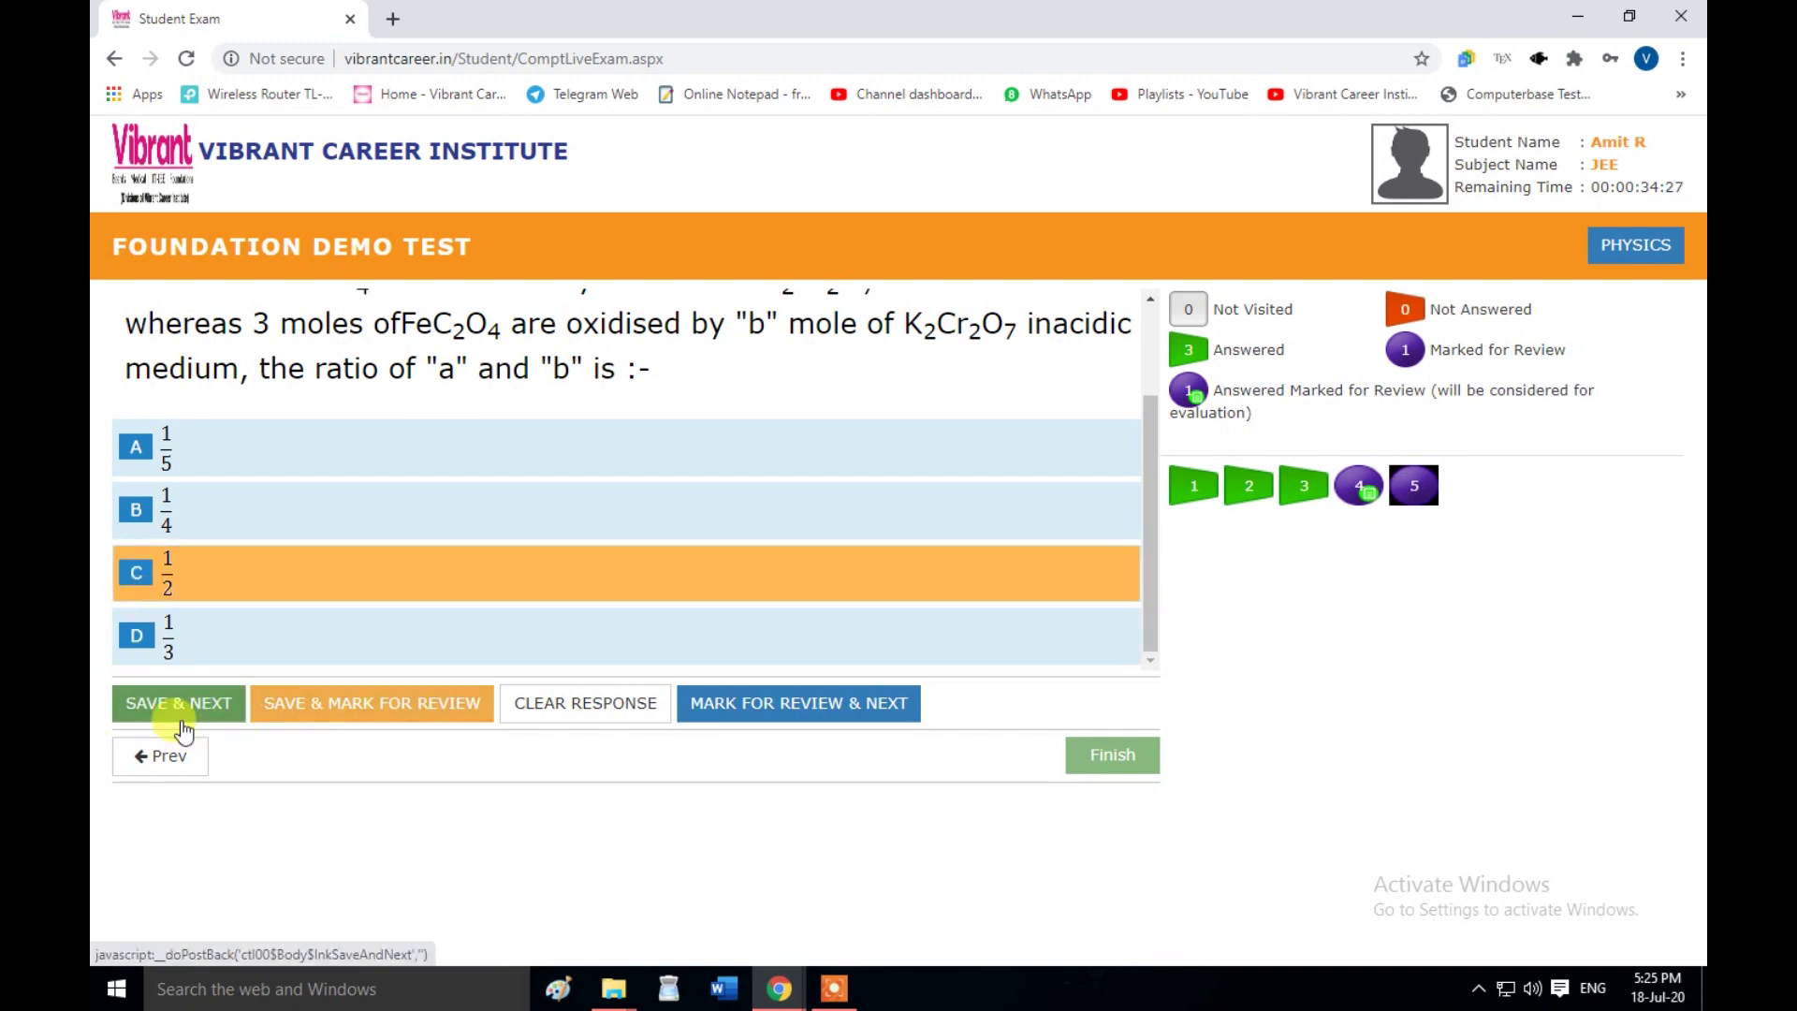
scroll(375, 646, down, 2)
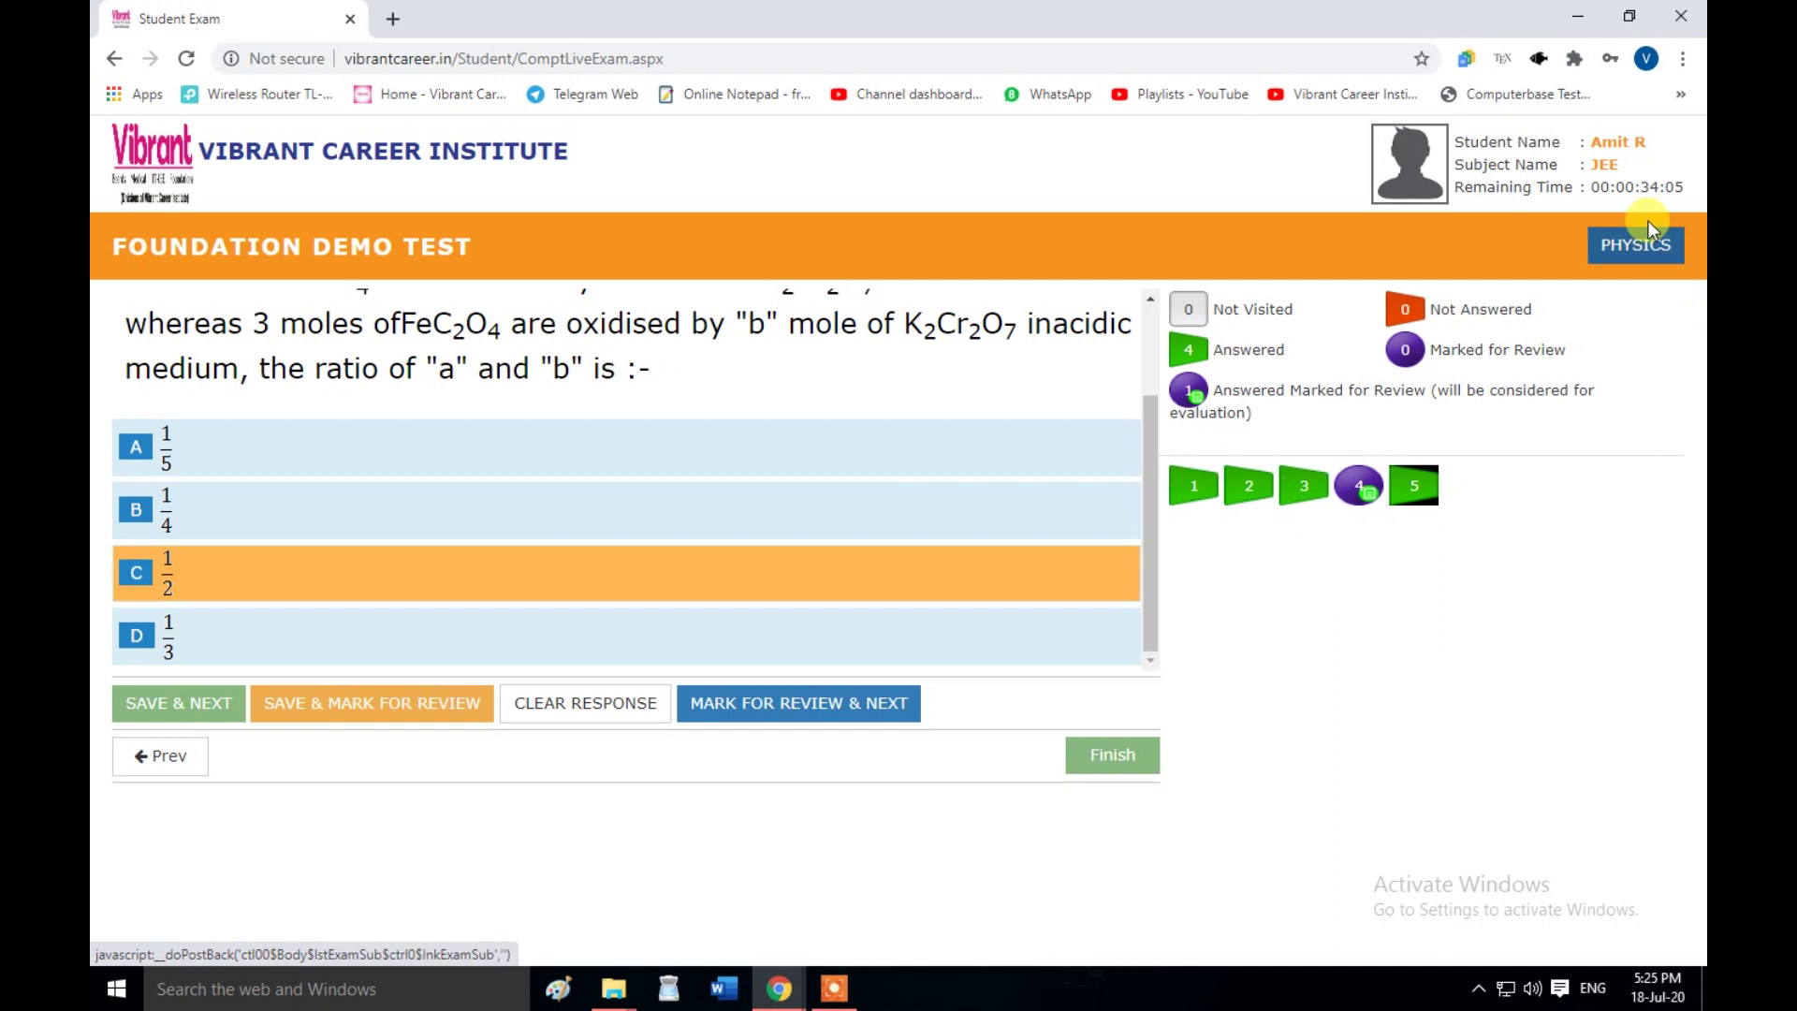
- Finish the Foundation Demo Test, review the Total/Answered/Not Attempt summary, and confirm submission
click(1135, 773)
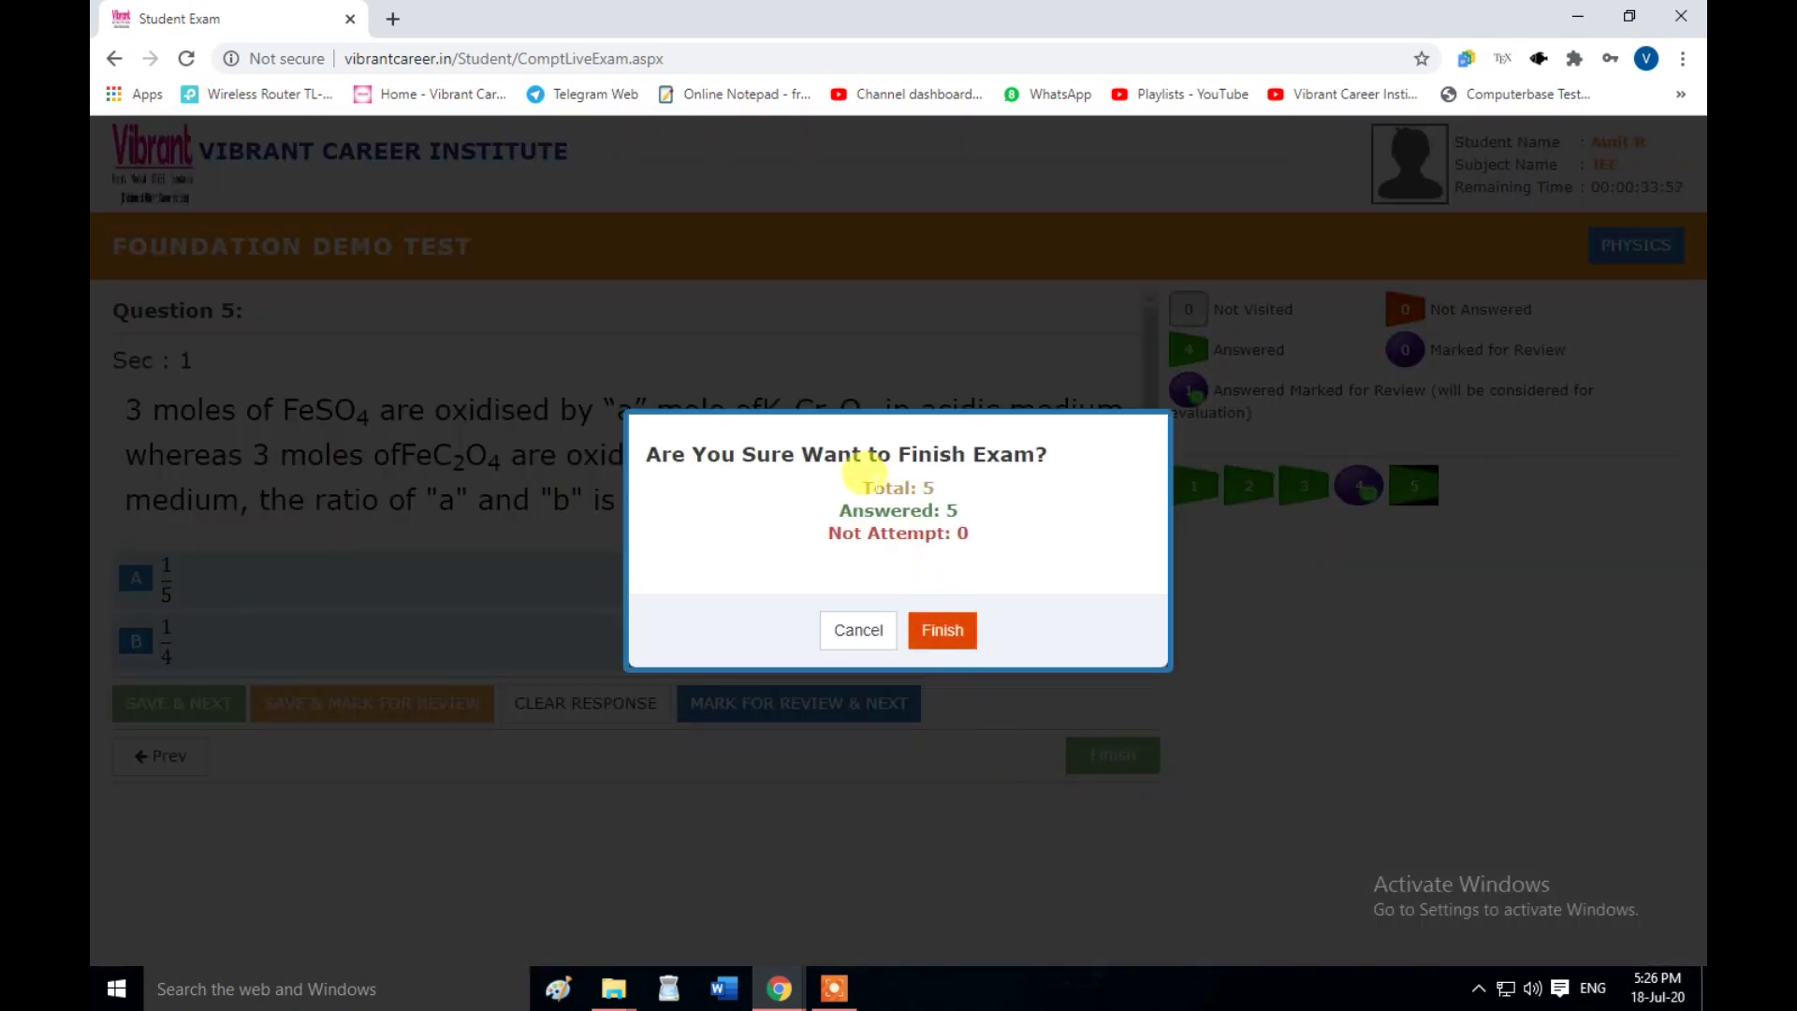
drag(872, 486, 872, 541)
click(964, 543)
click(977, 531)
click(883, 550)
click(871, 541)
click(945, 646)
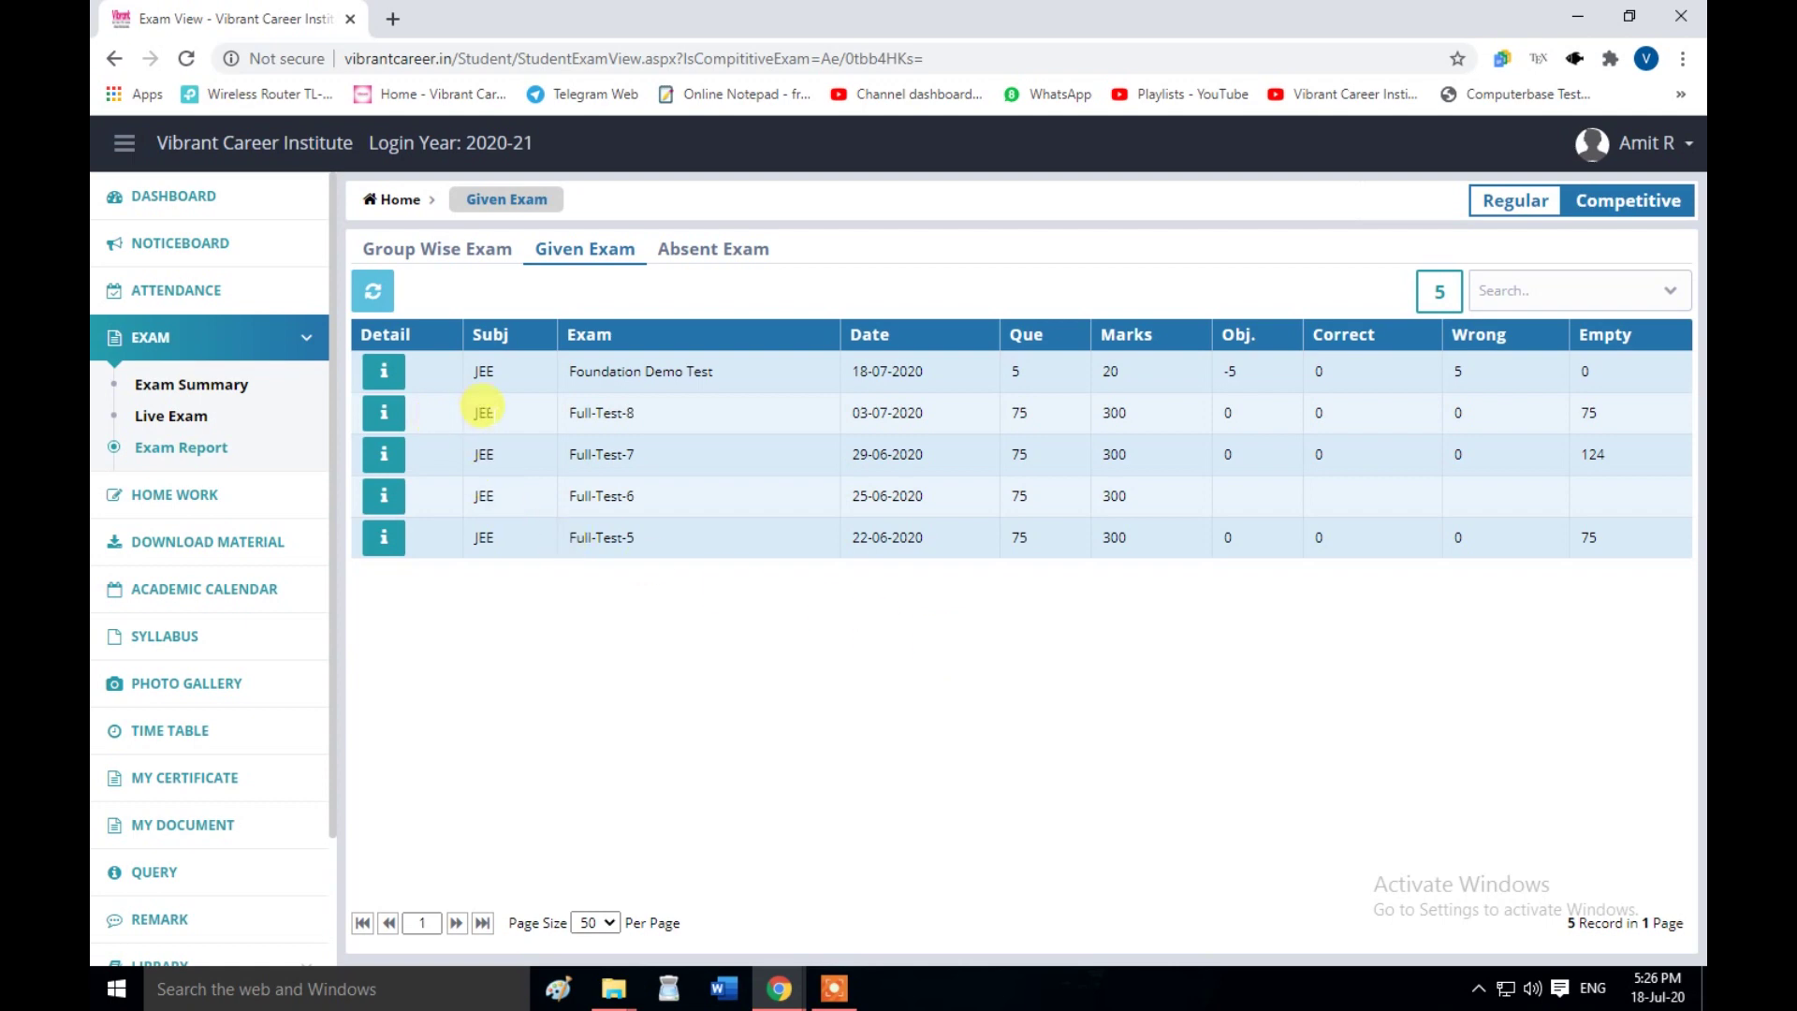
- Open the result details from the Foundation Demo Test row's blue 'i' button
drag(478, 423, 634, 462)
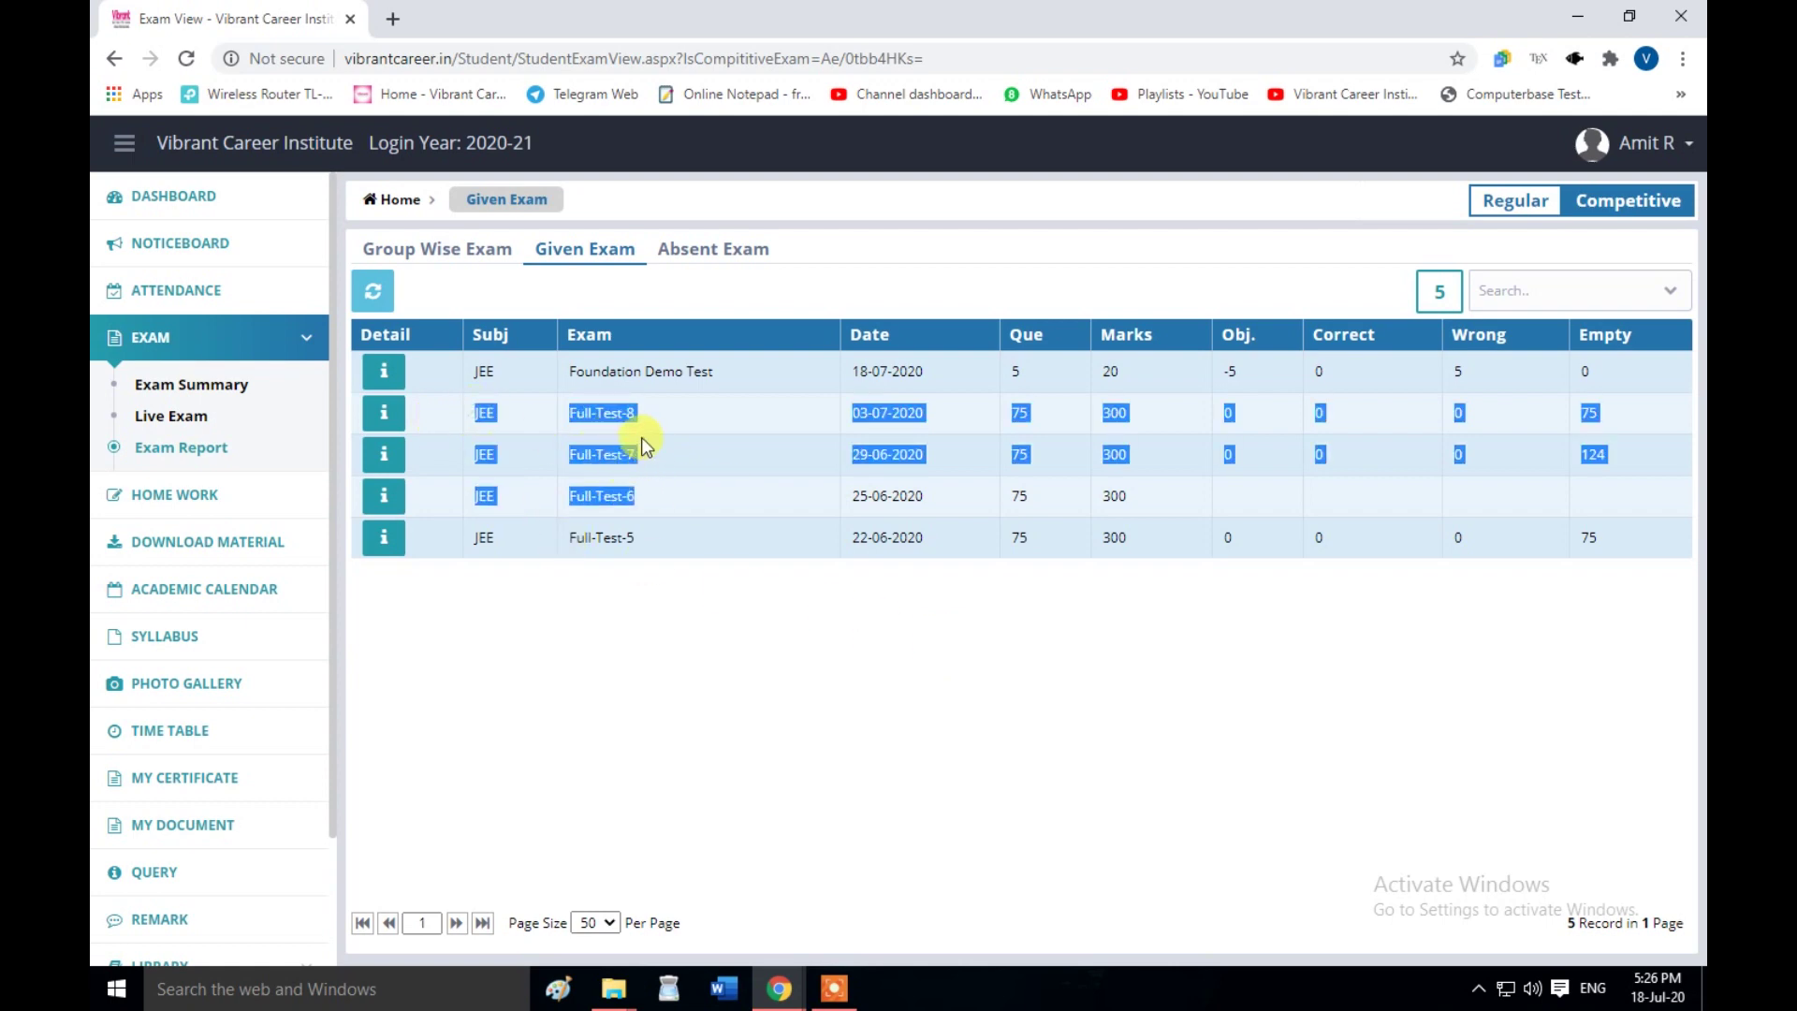
click(636, 464)
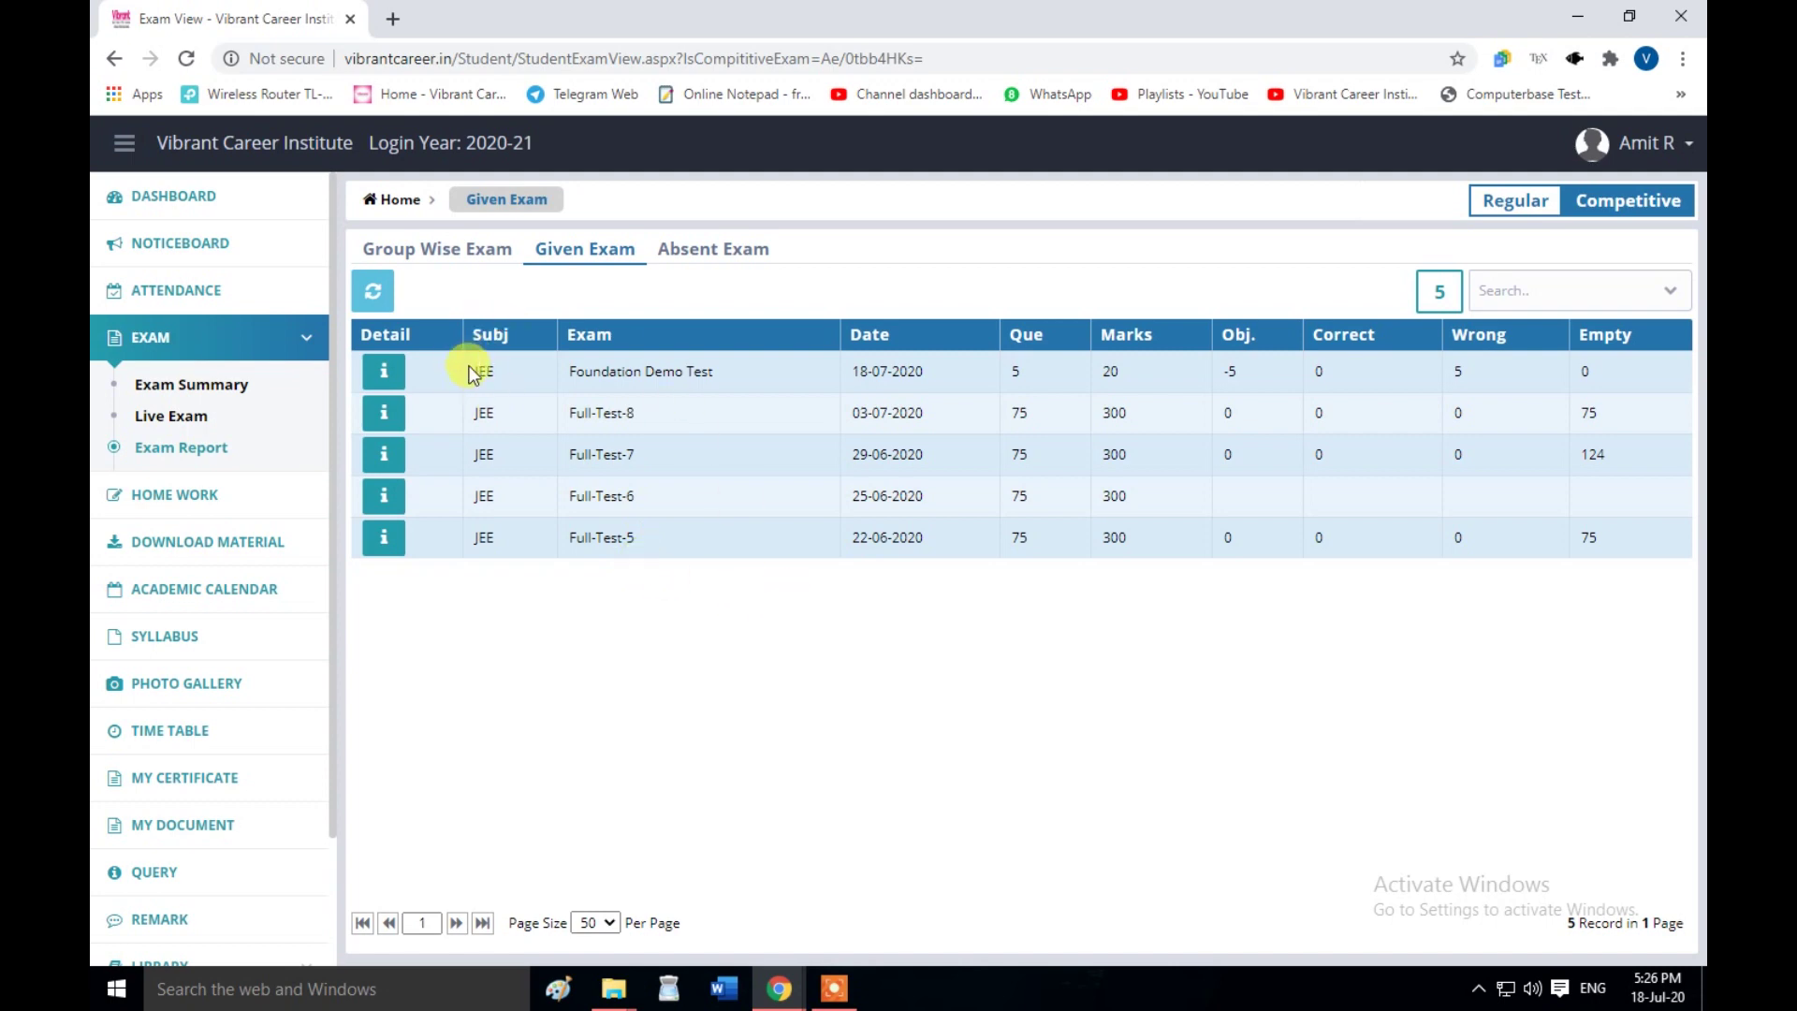
drag(474, 371, 1582, 372)
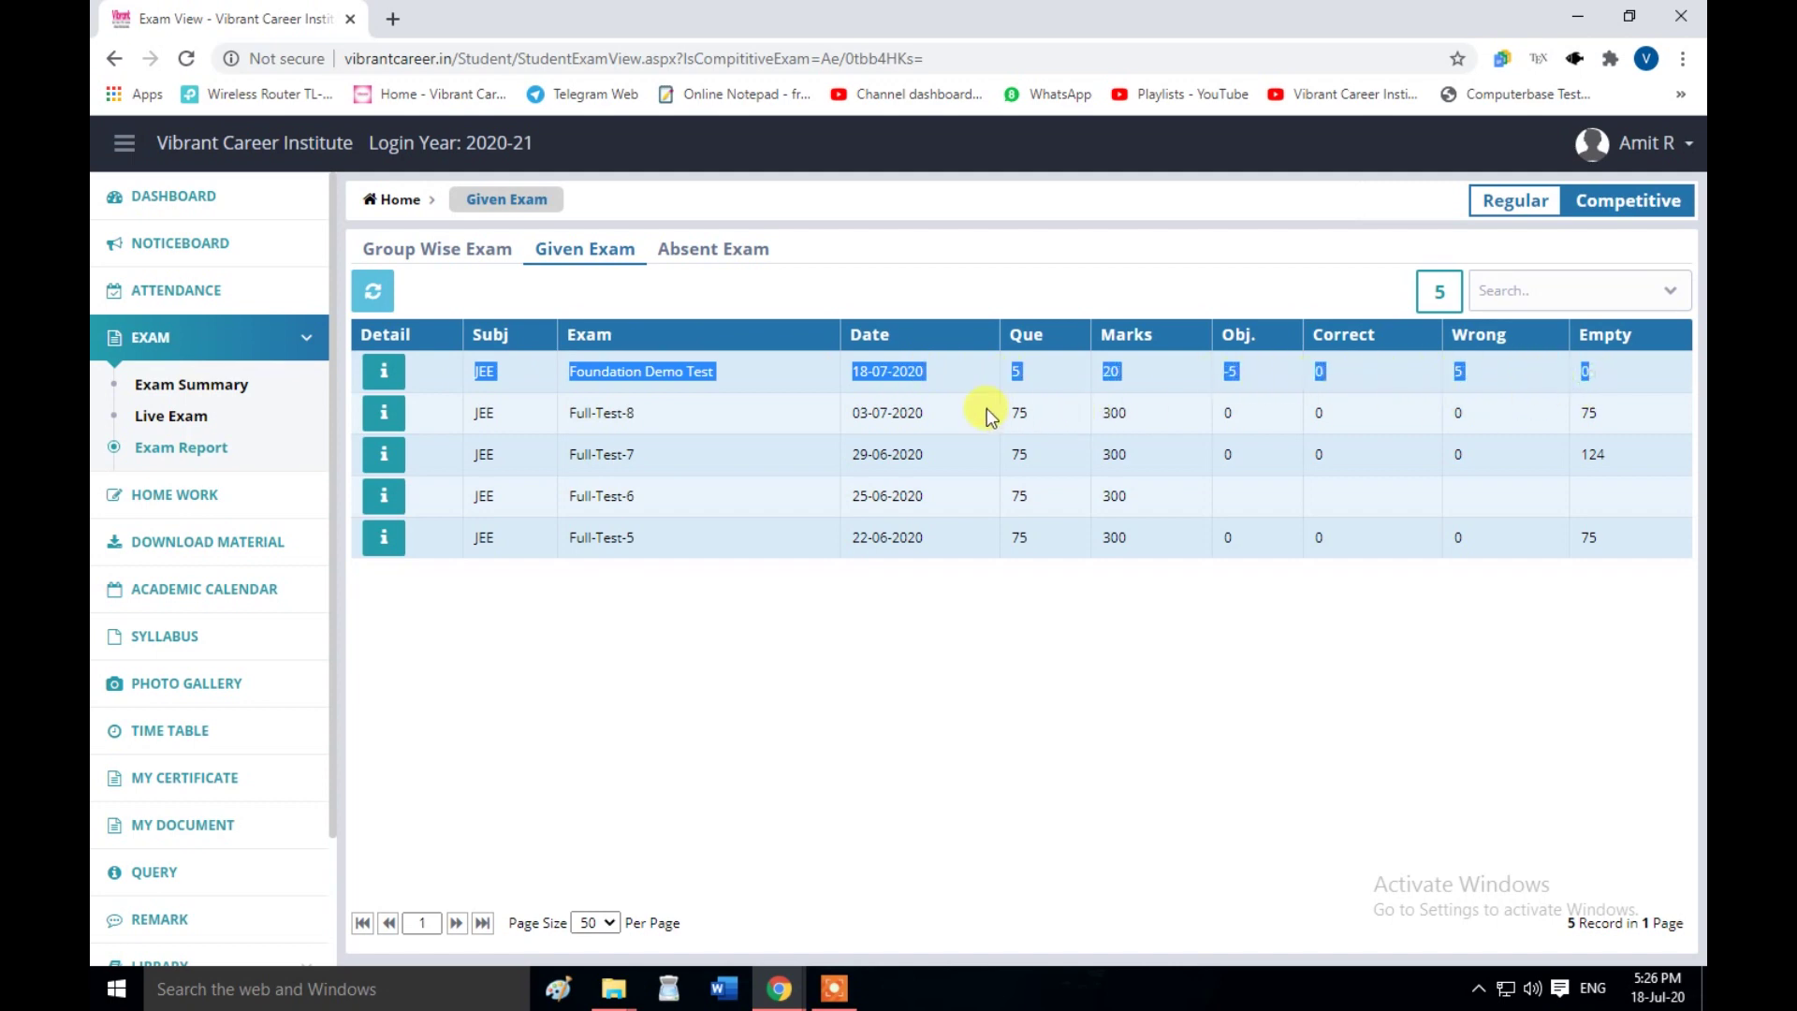
click(963, 390)
drag(585, 372, 642, 371)
click(735, 371)
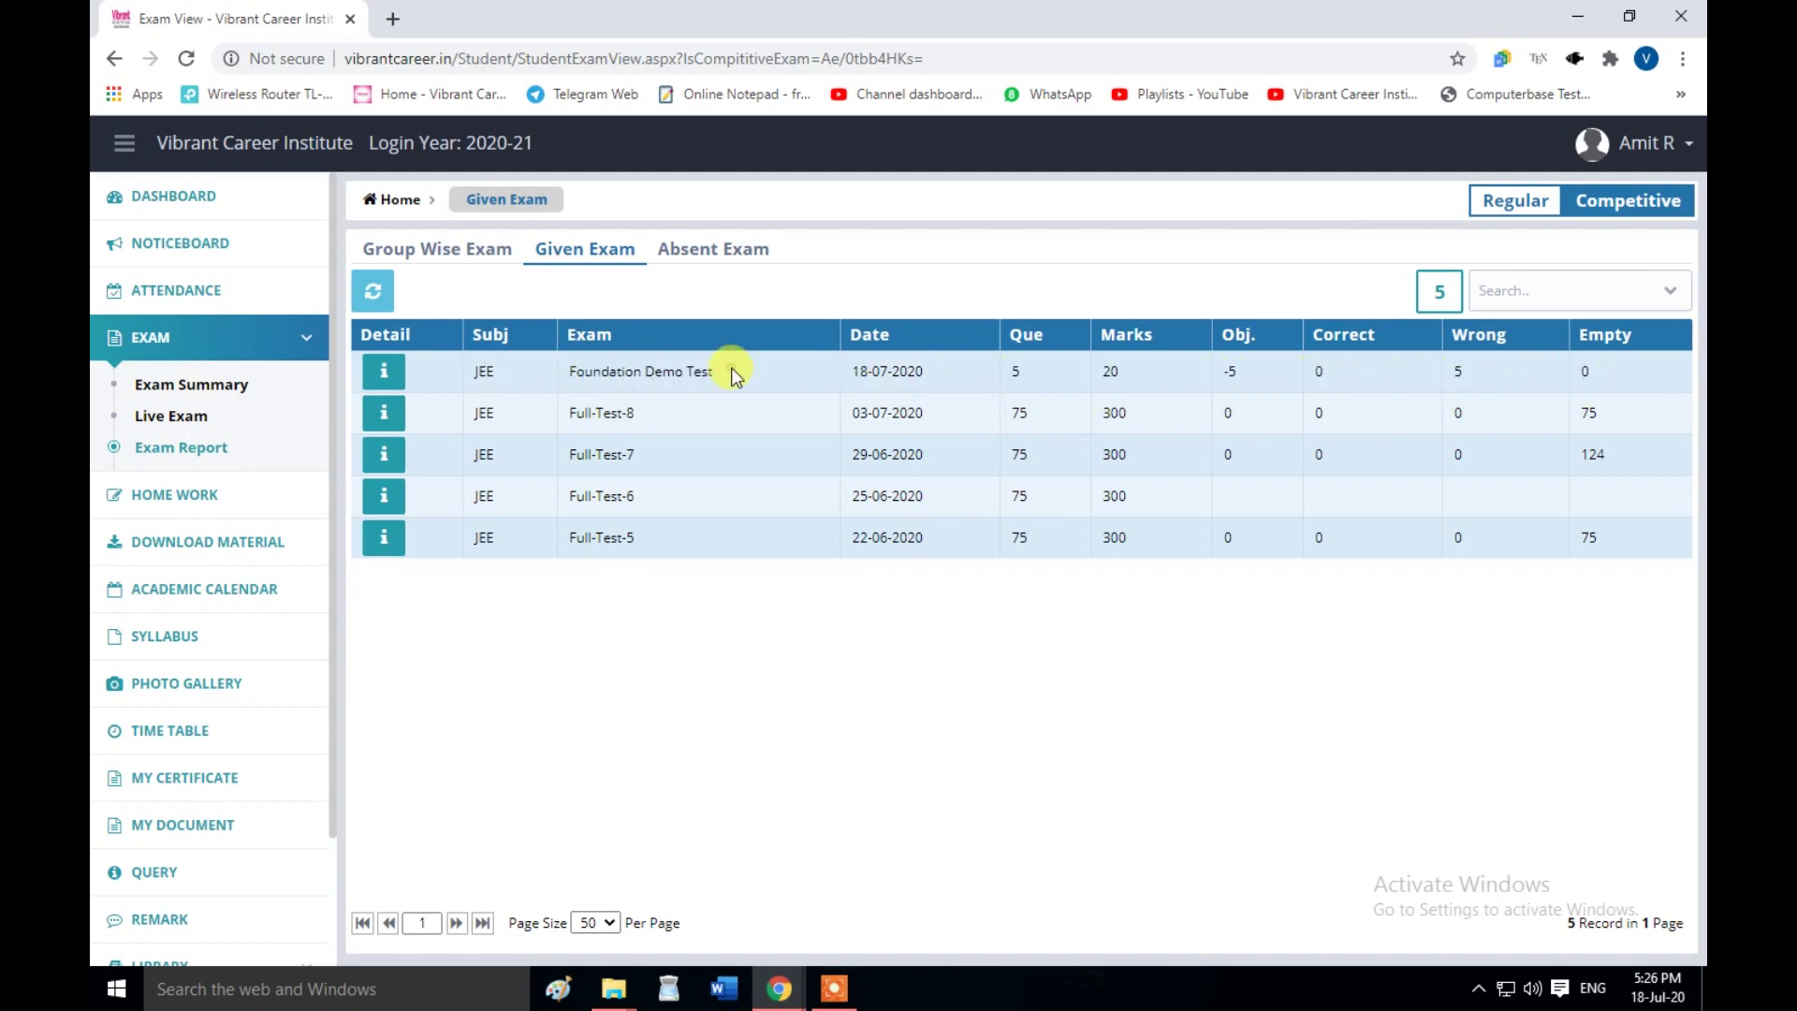
click(1017, 372)
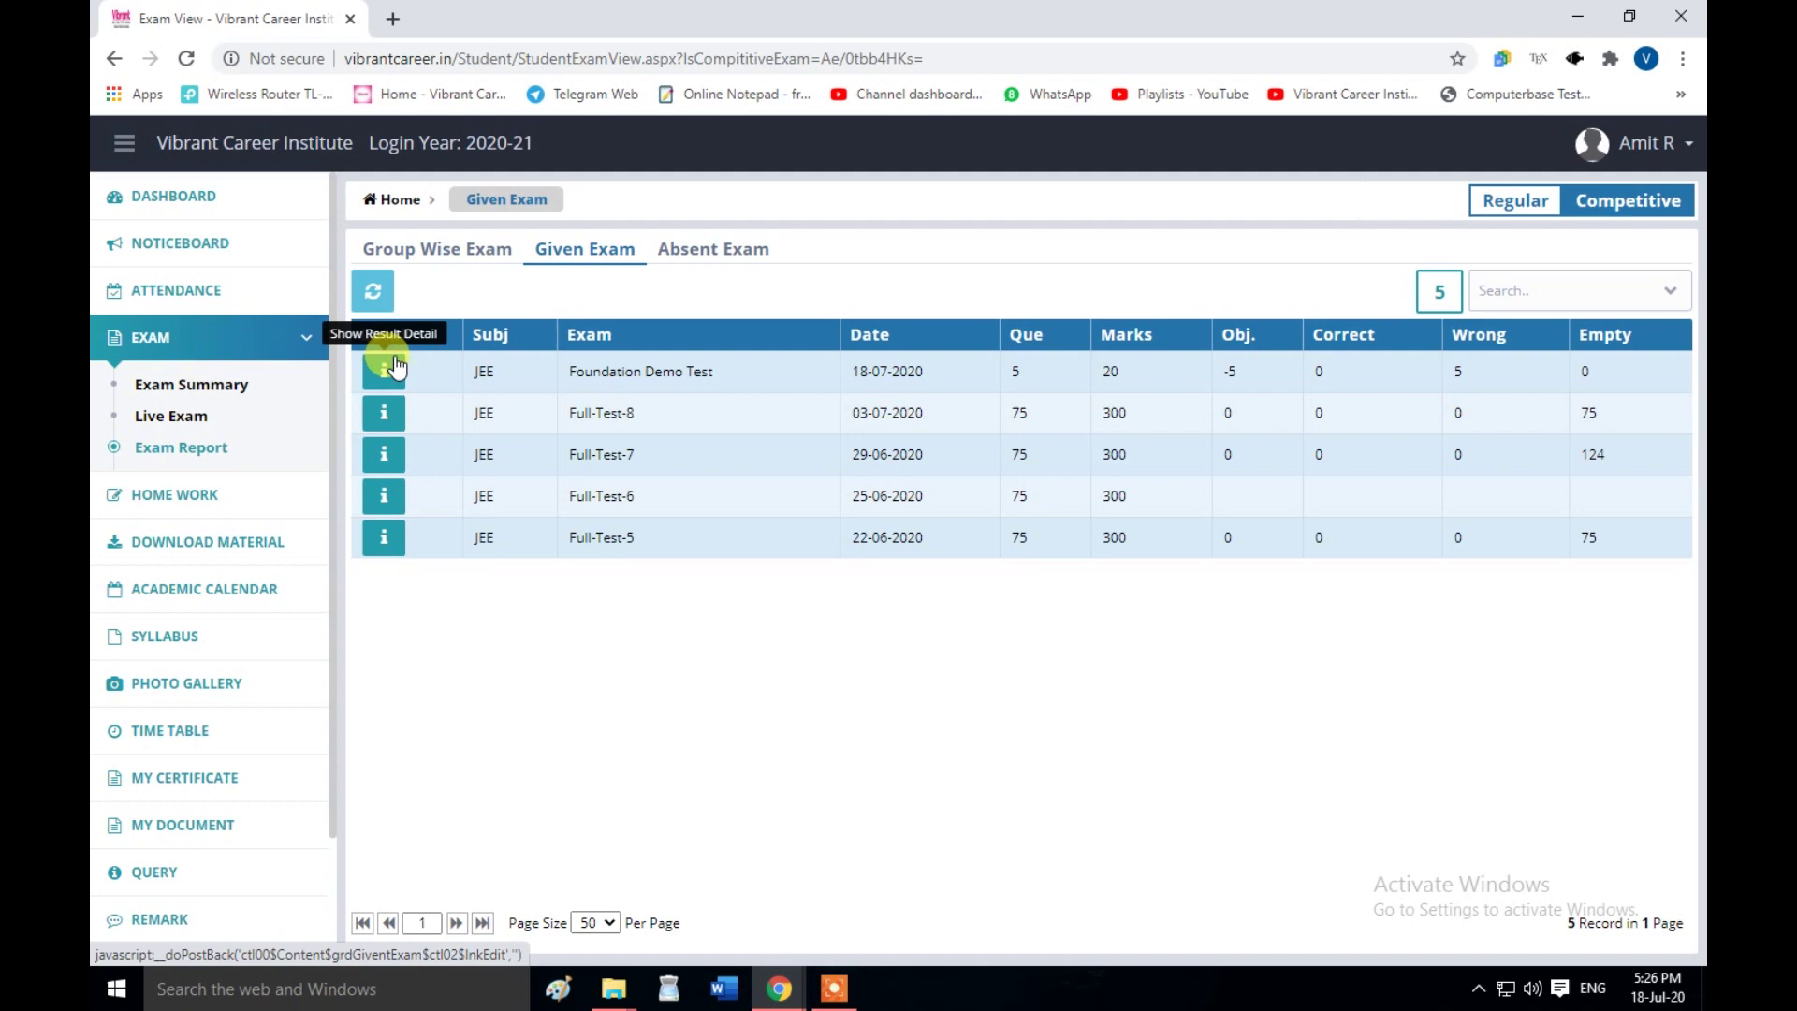
triple_click(571, 374)
click(1054, 390)
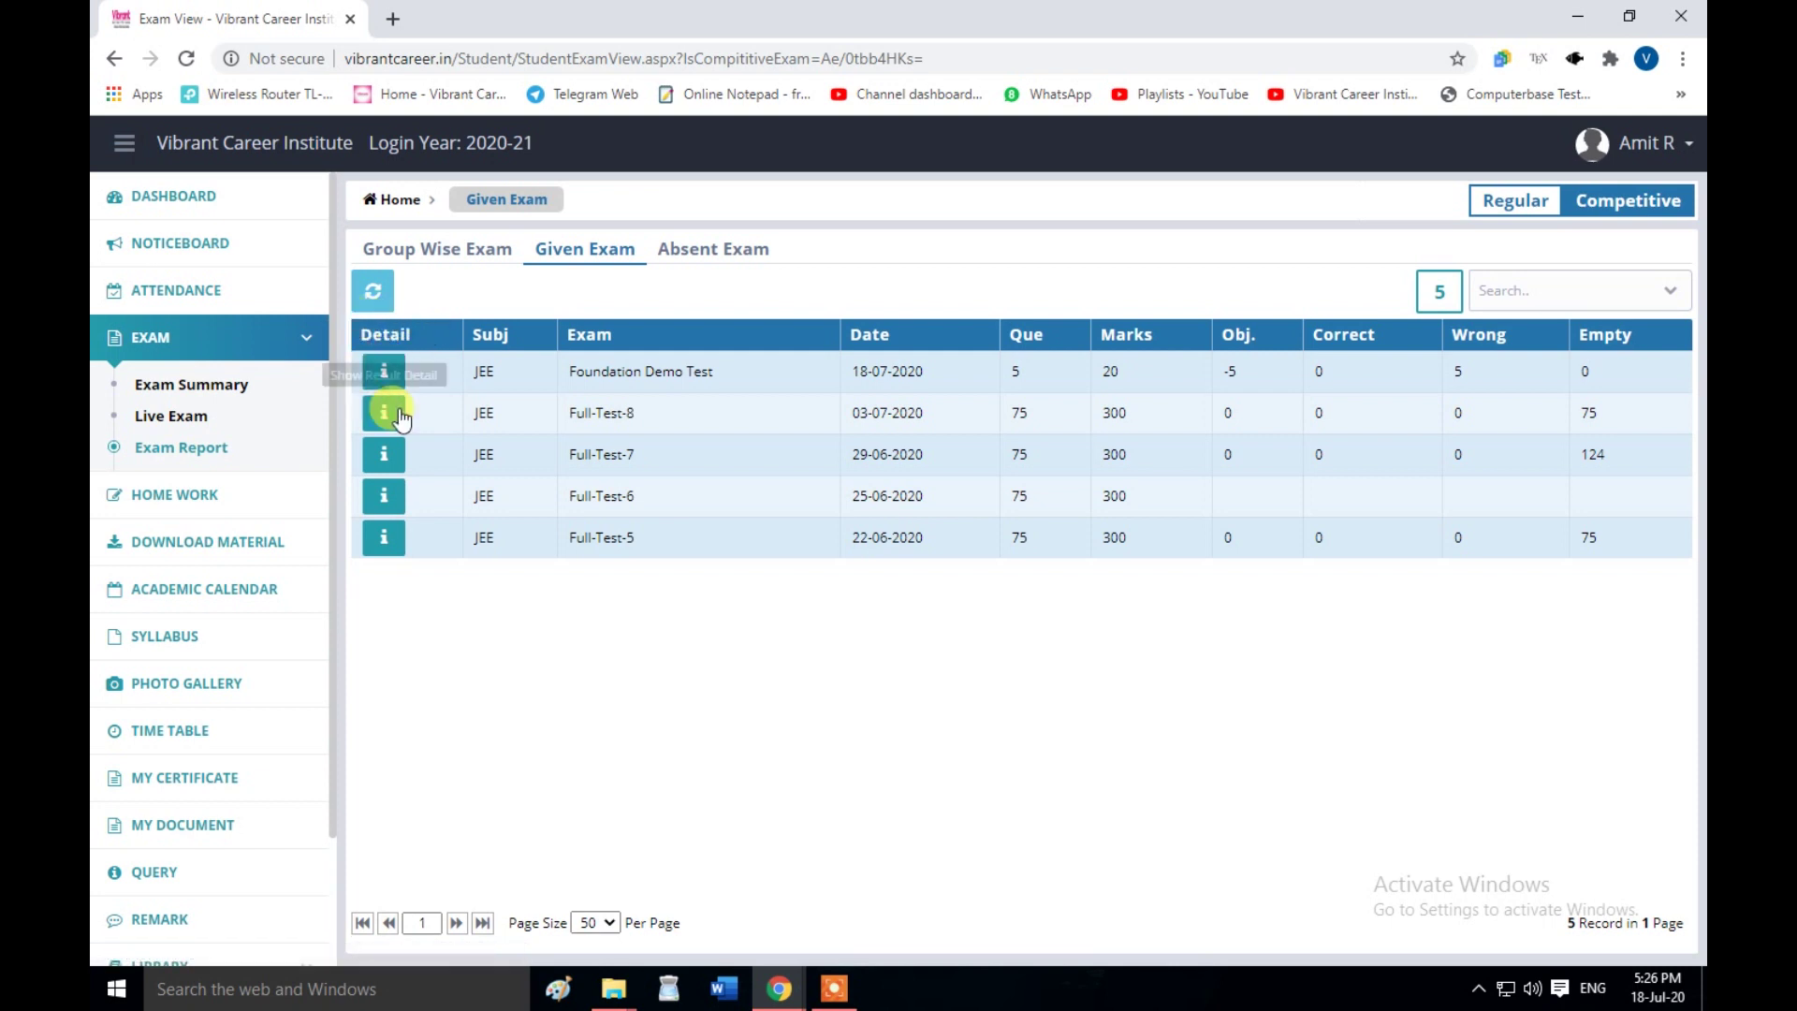
click(384, 377)
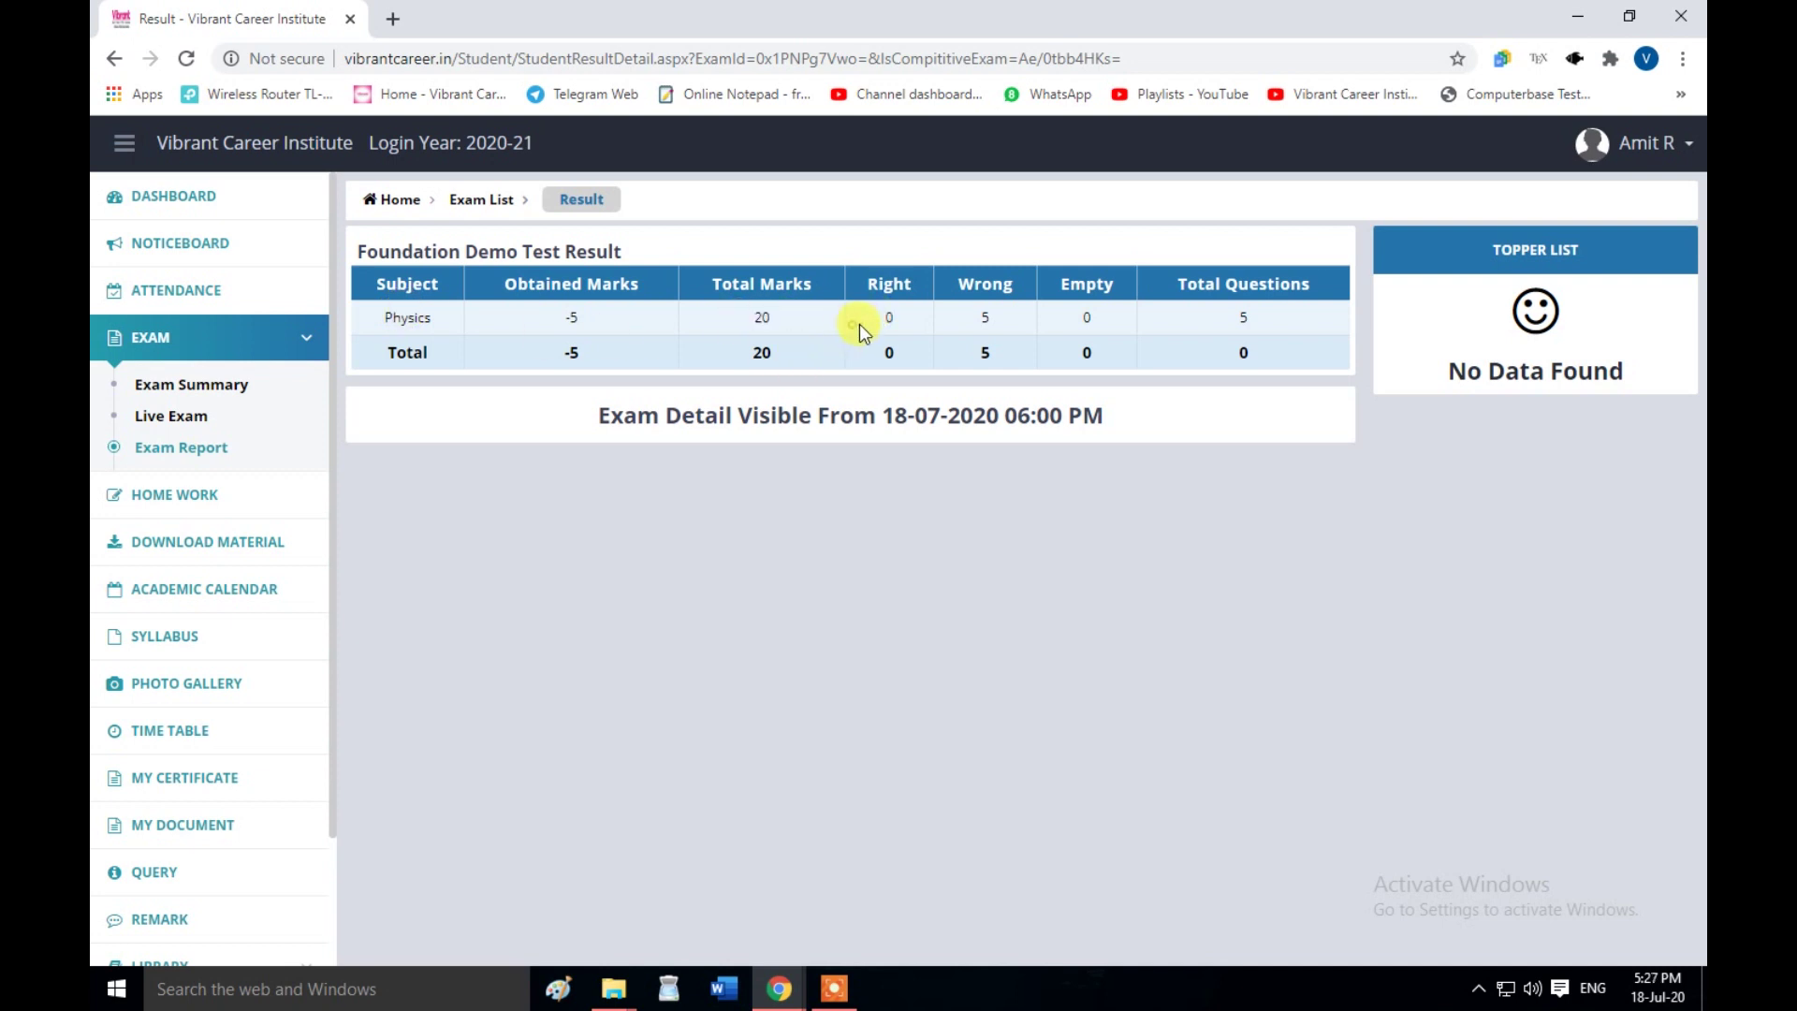
- Check the Physics result (−5 of 20, 5 wrong), then go to the exam report page
drag(978, 324, 998, 333)
click(168, 449)
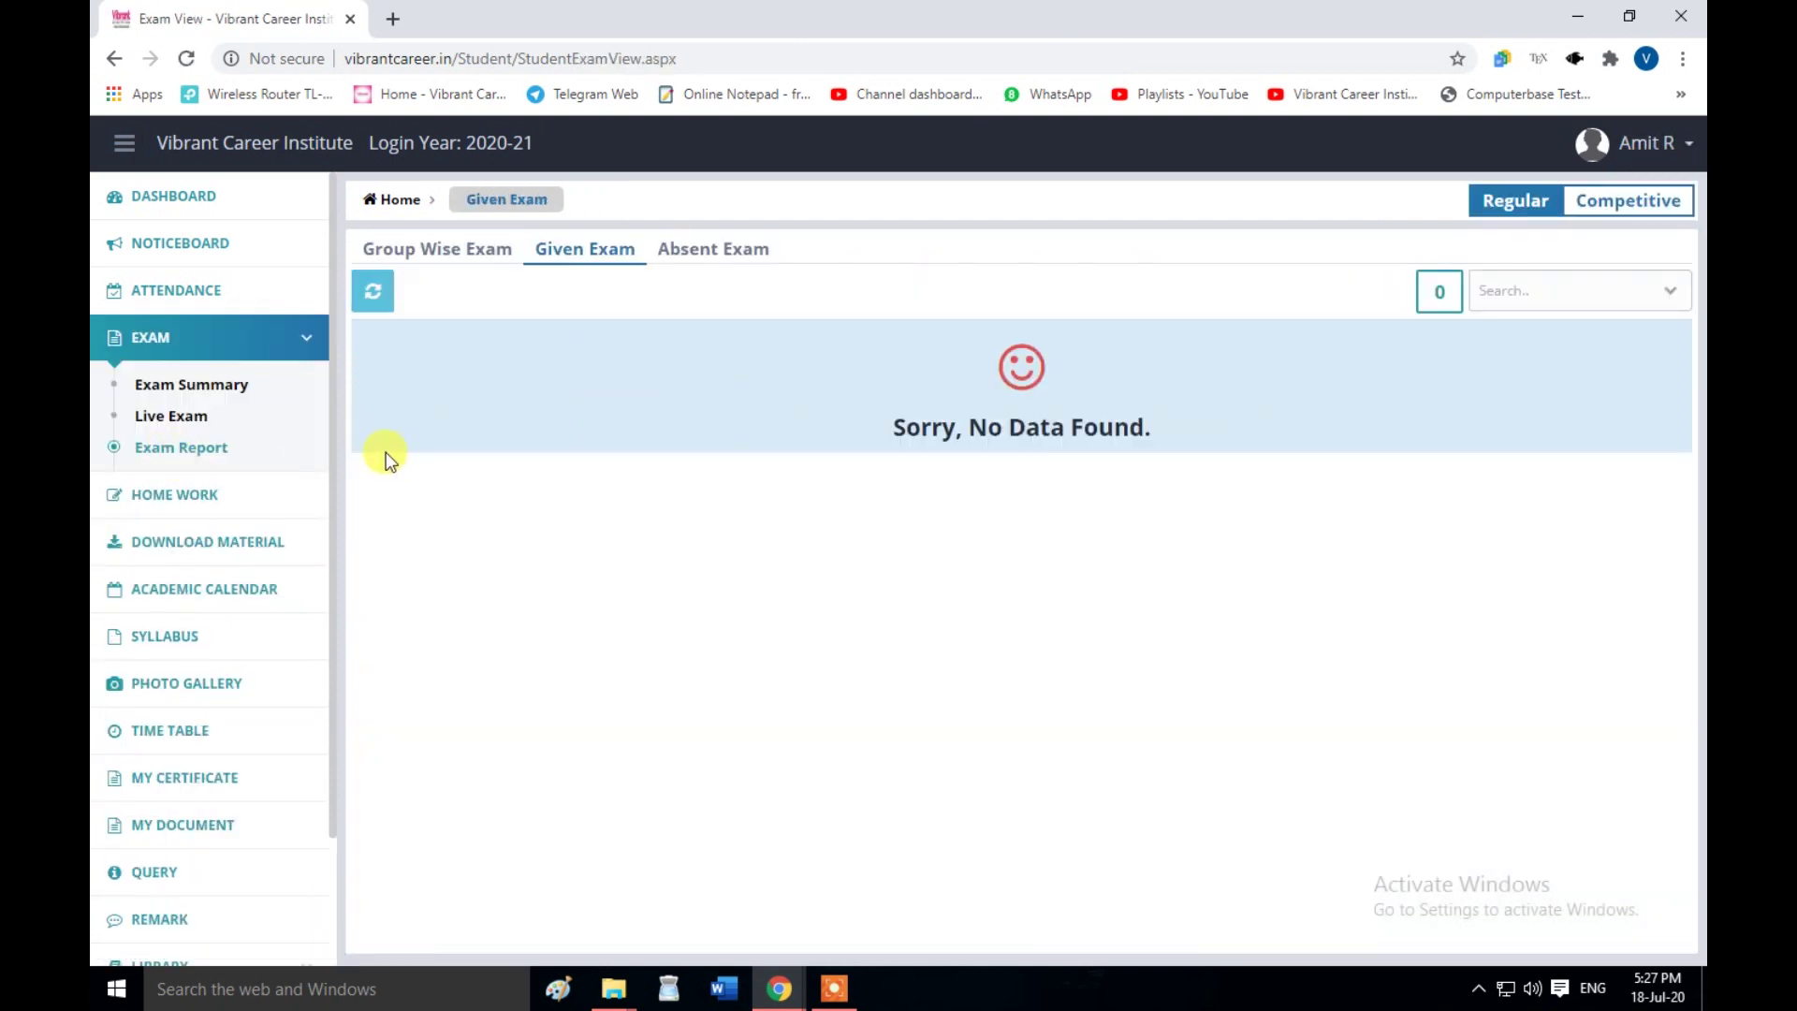
- Try the Group Wise and Given Exam tabs, then reopen Given Exam via the 18 July calendar event
click(489, 251)
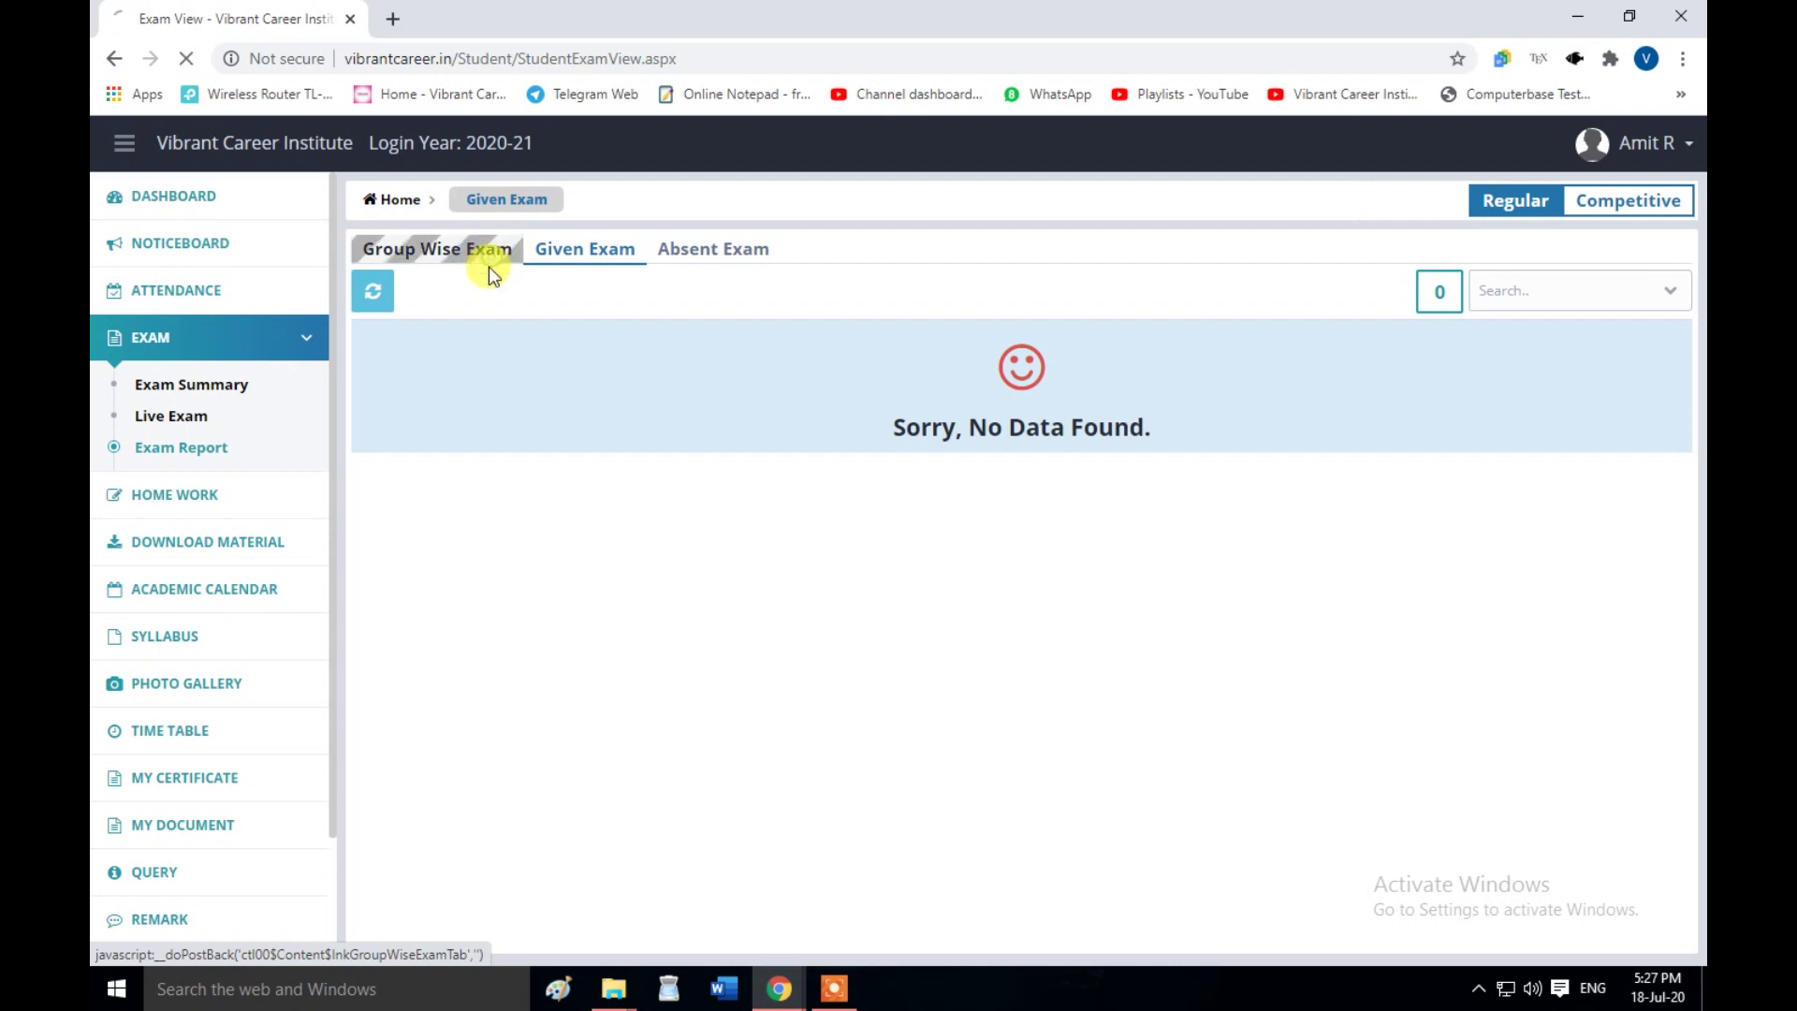
click(582, 258)
click(613, 258)
click(404, 208)
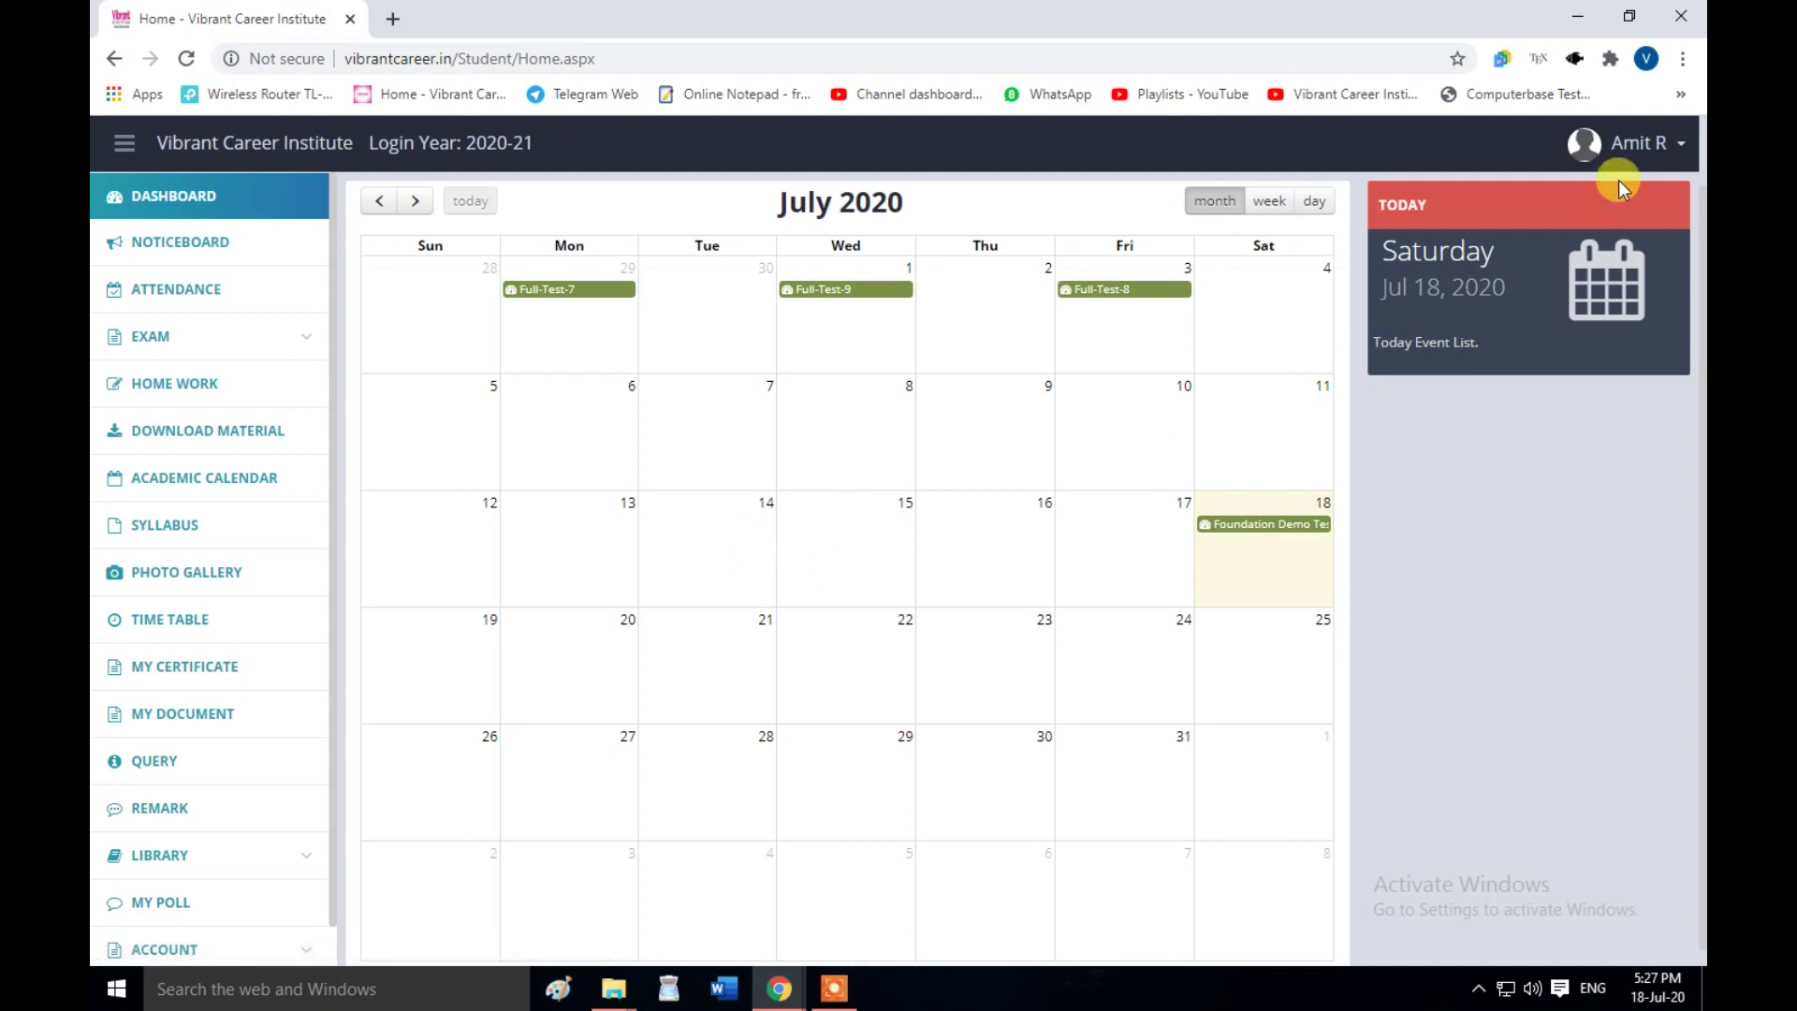
click(1248, 534)
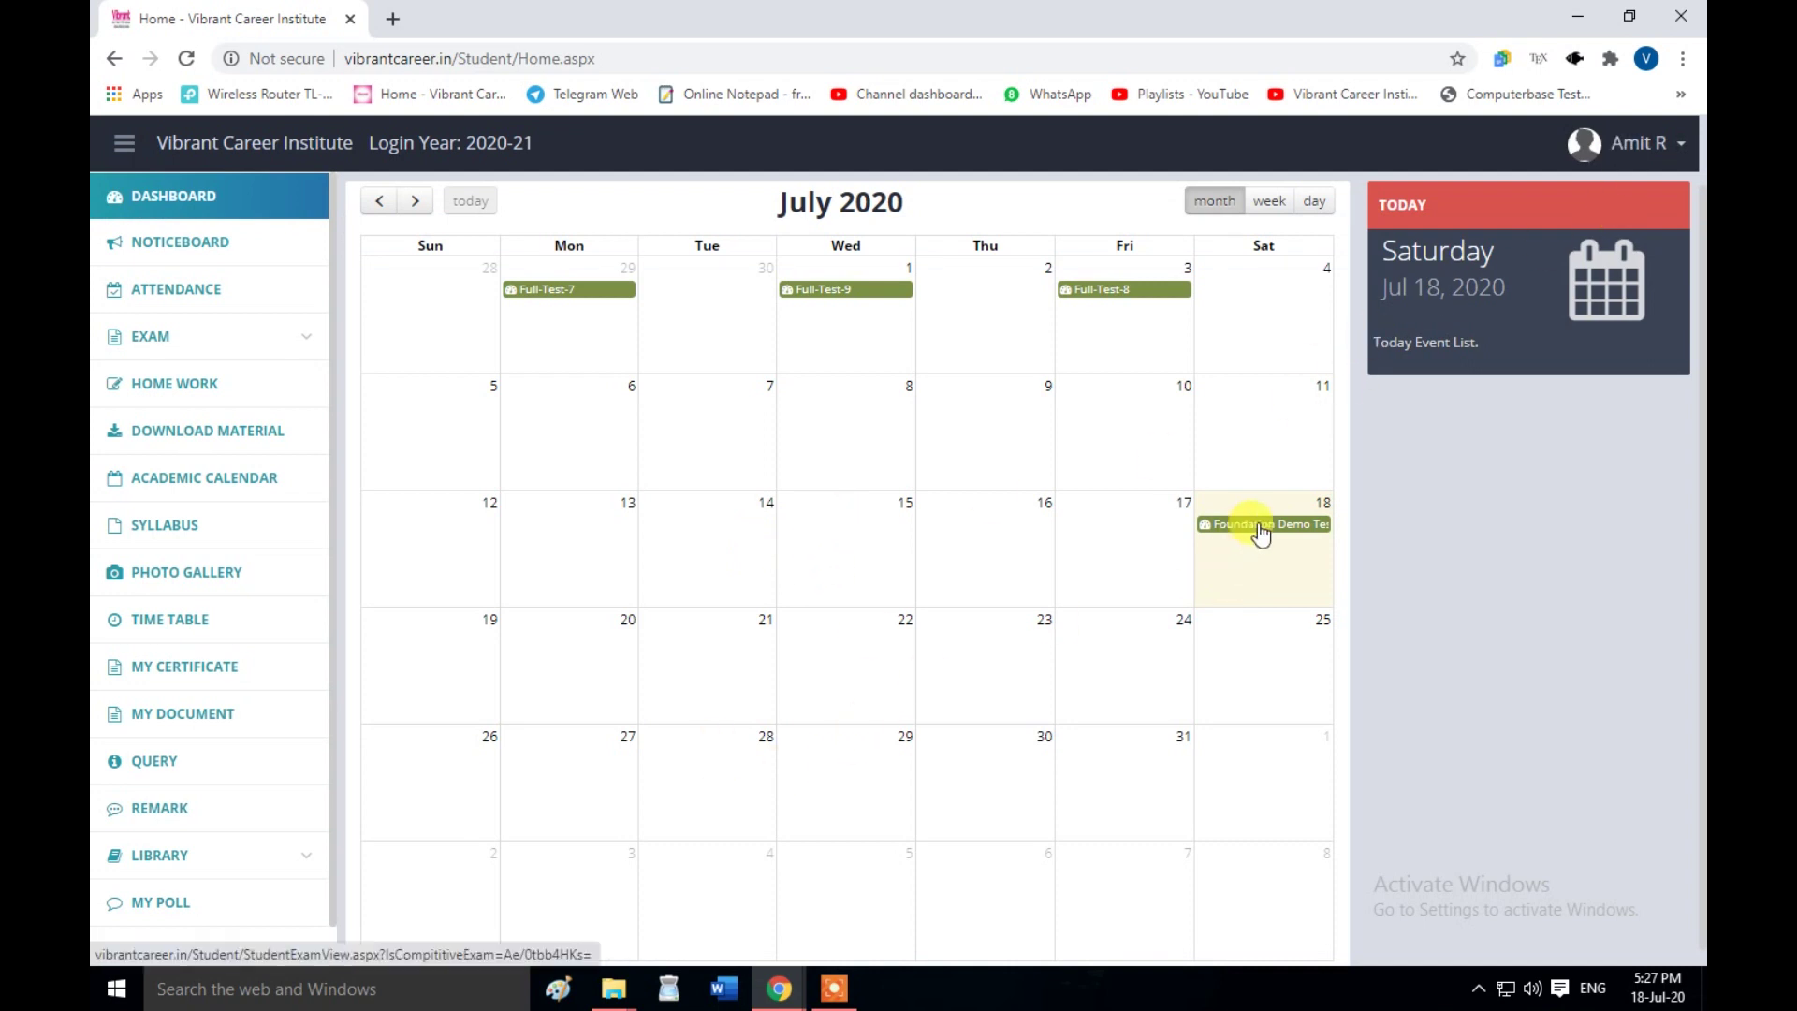
click(261, 149)
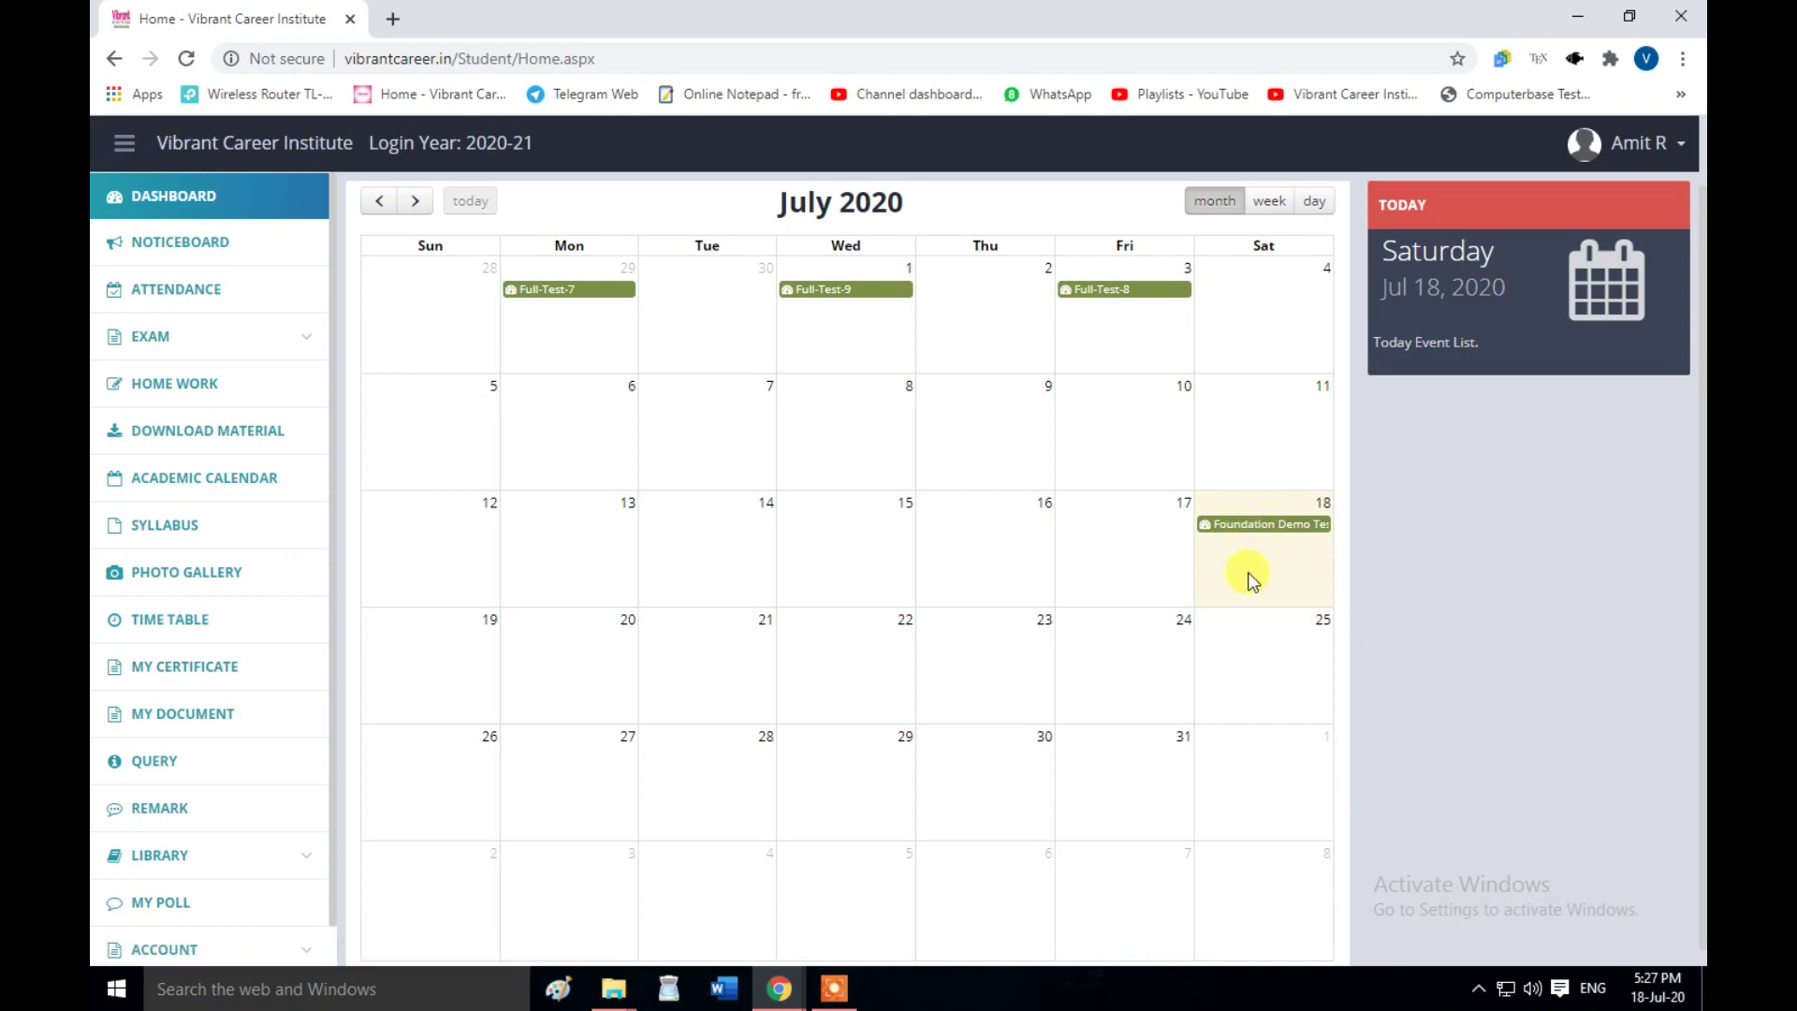
click(1255, 535)
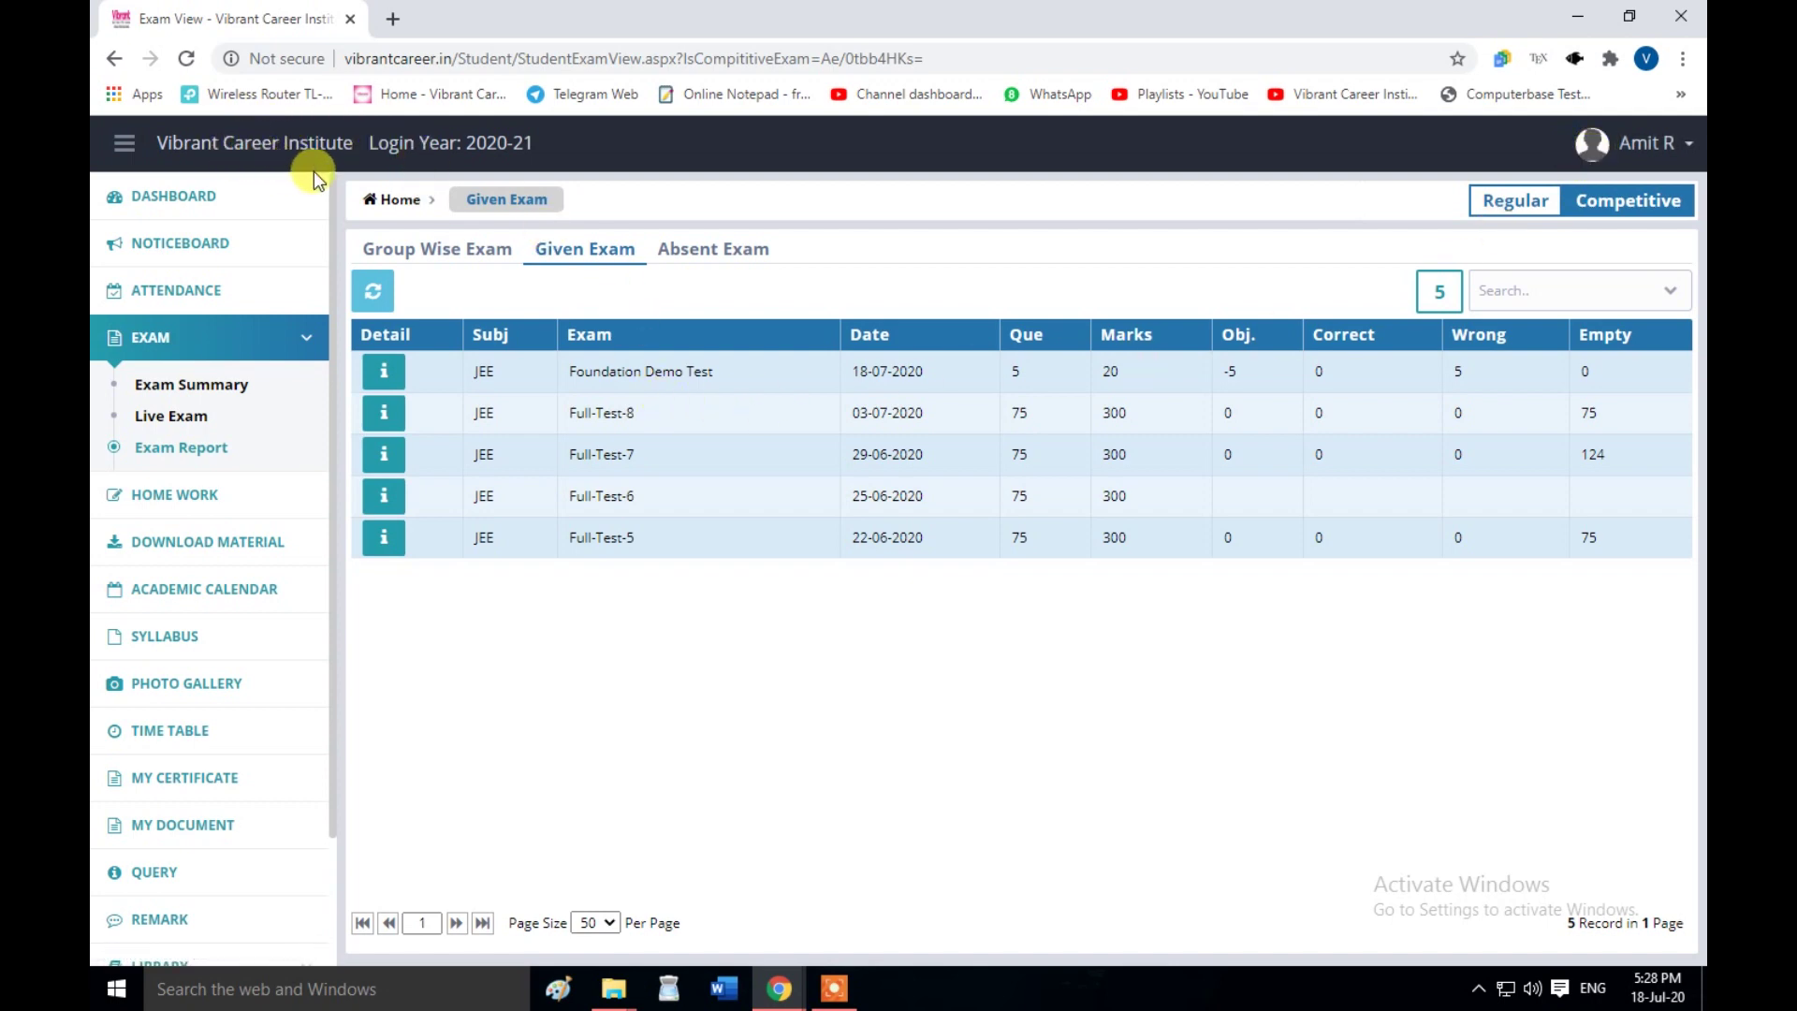
- View the Change Password form's old, new and confirm fields unchanged, then return to the dashboard
click(1675, 143)
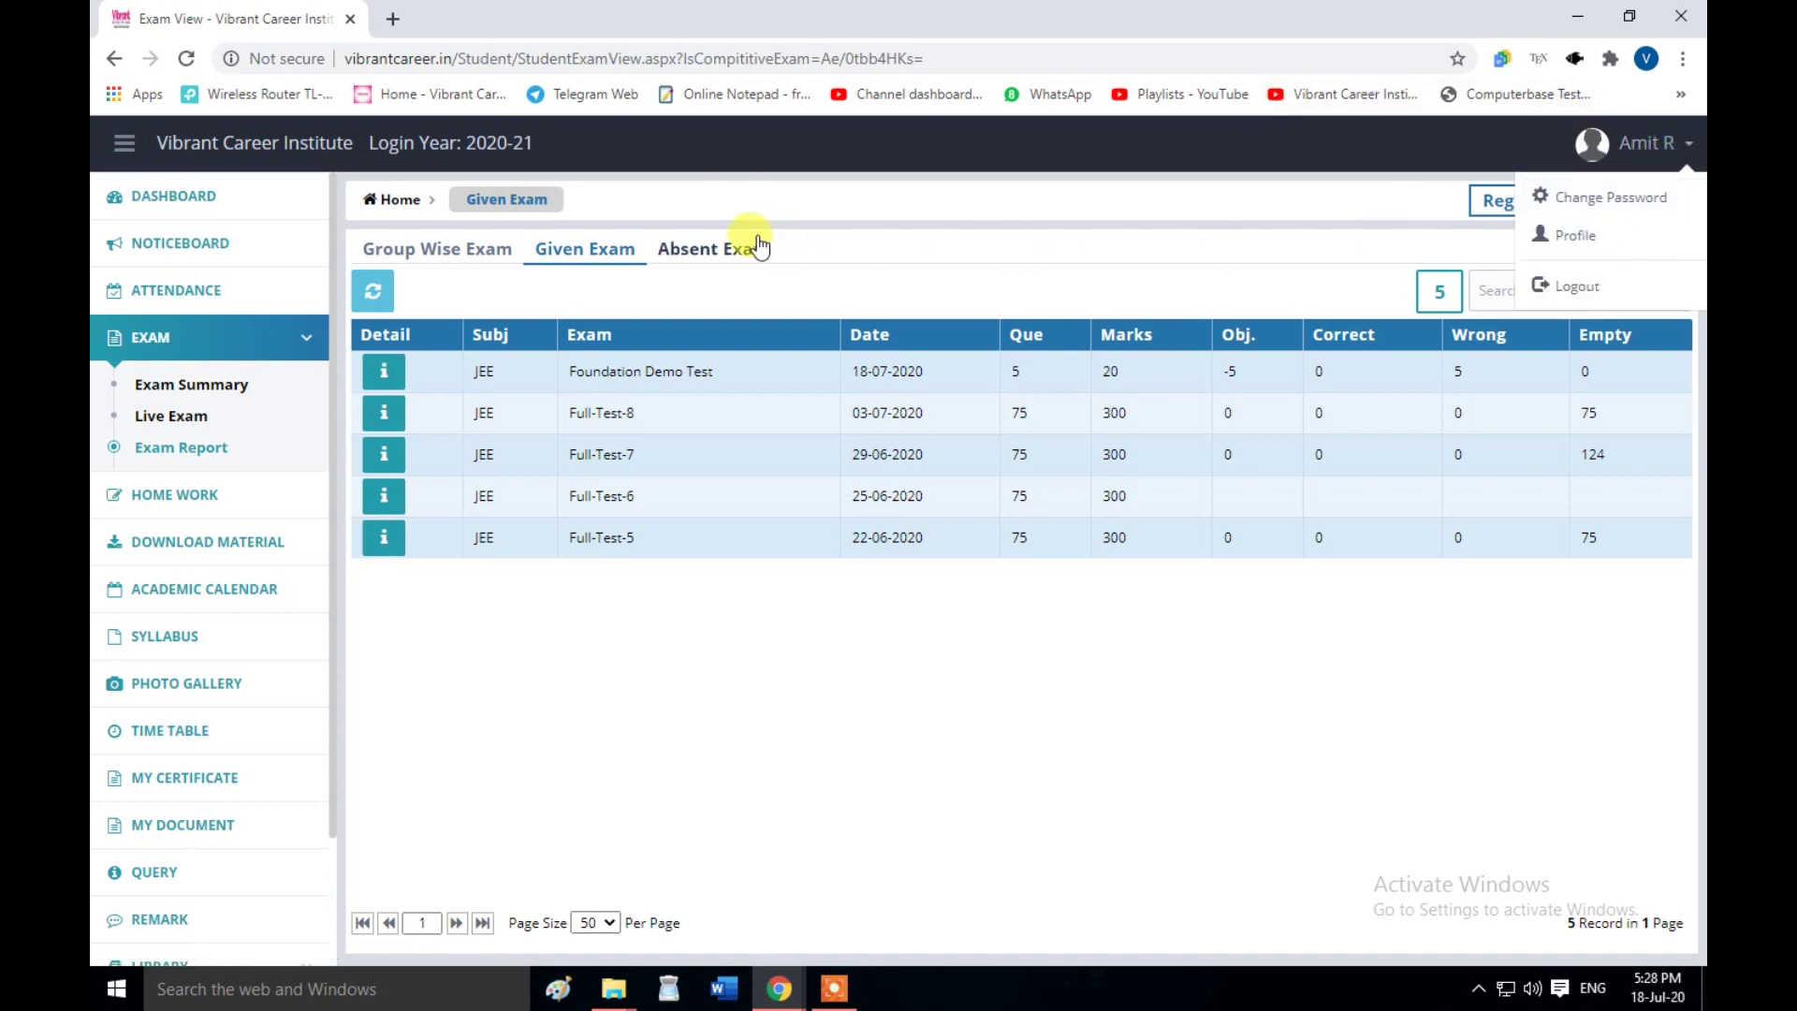
click(1601, 198)
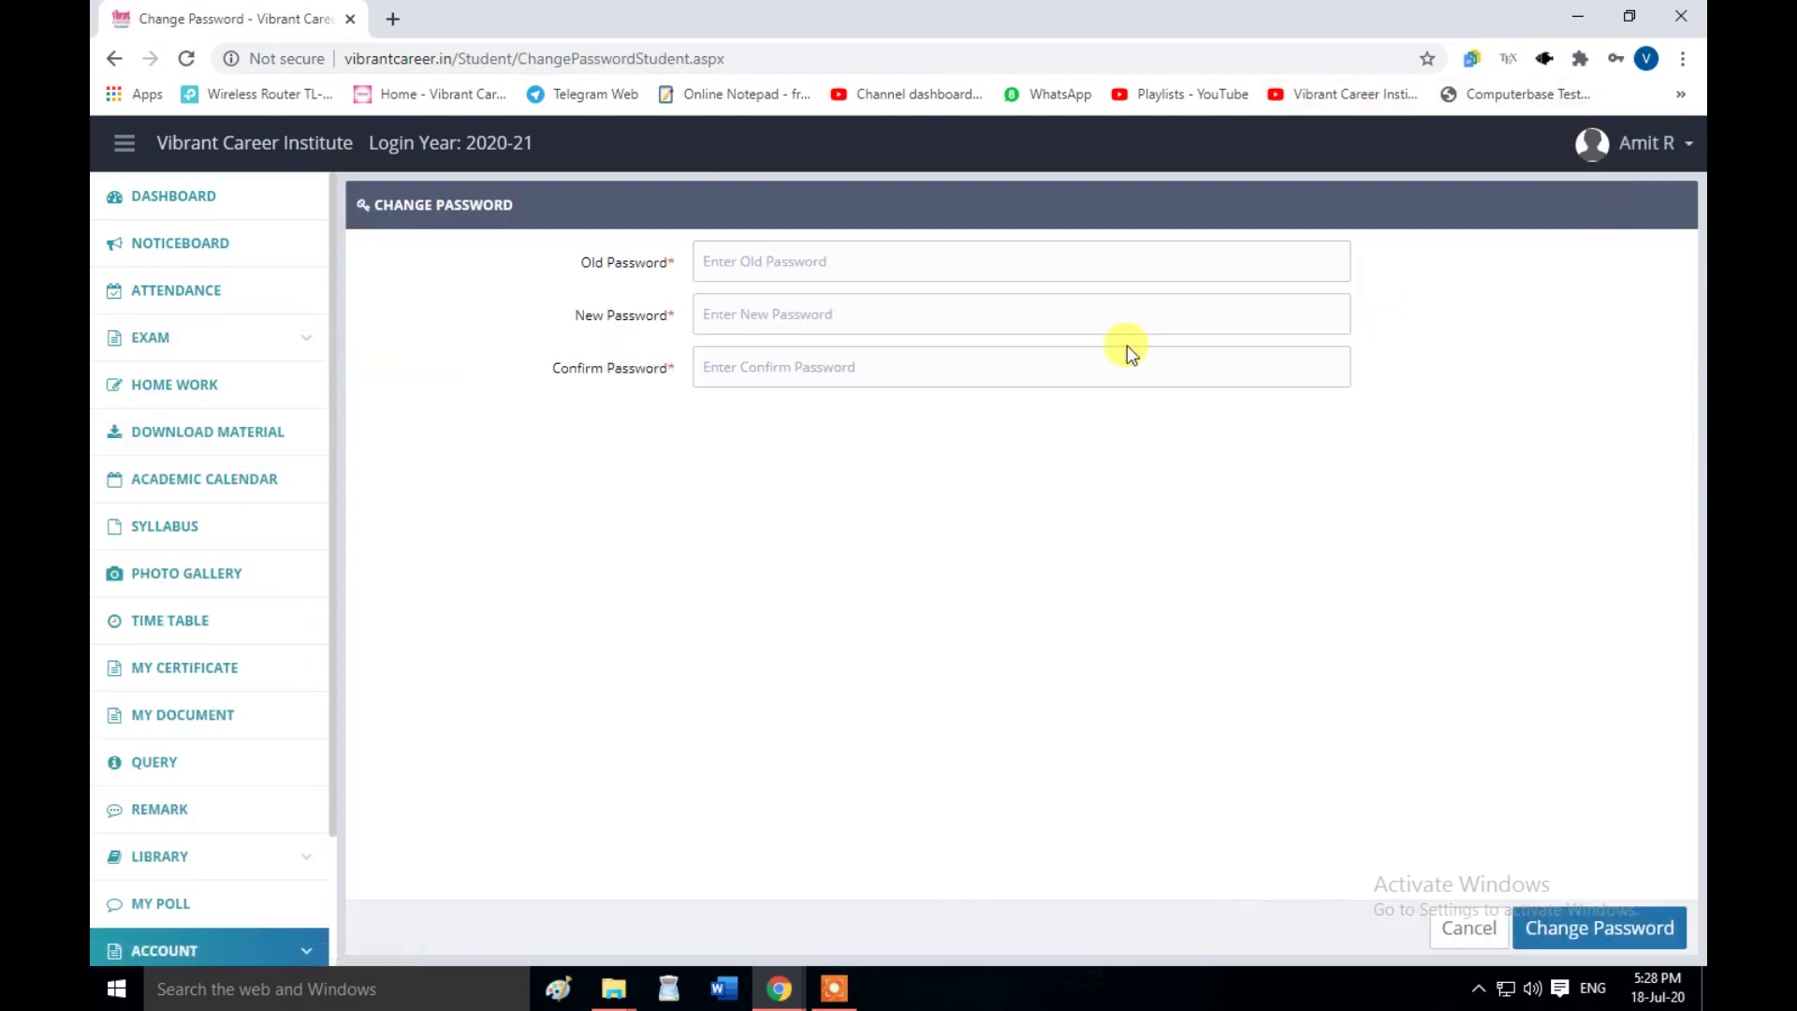
click(717, 258)
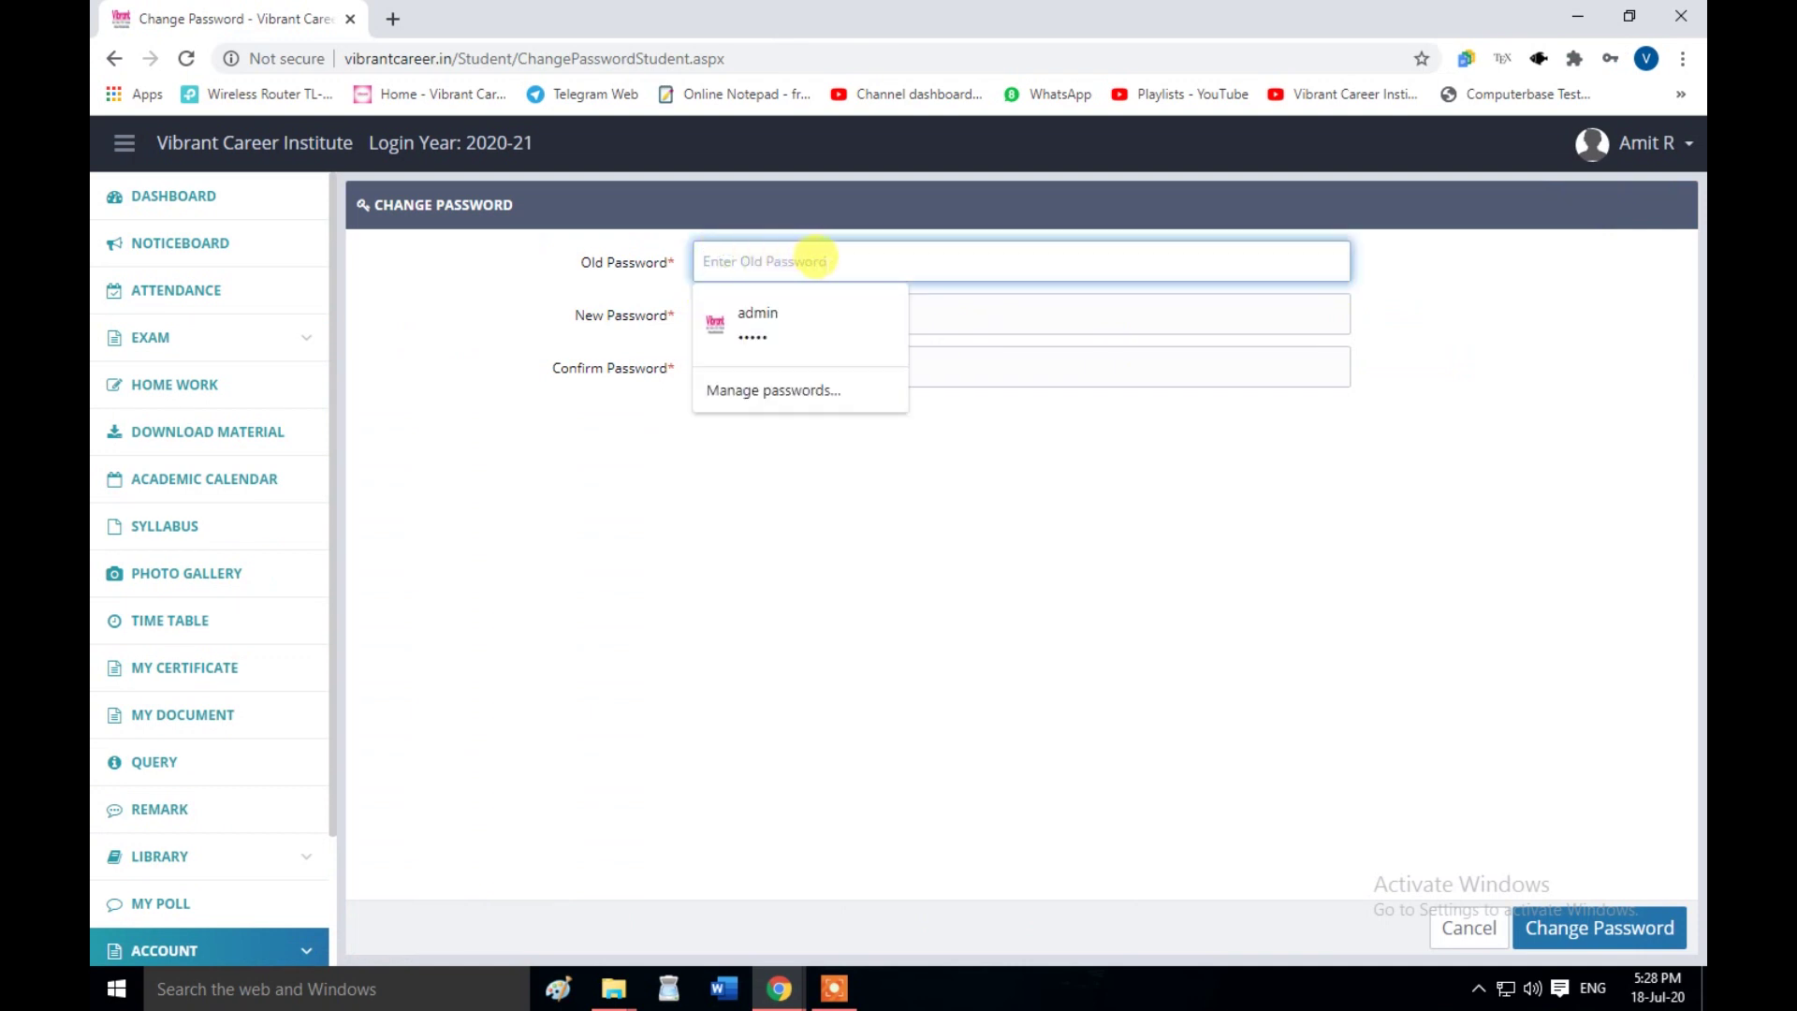
click(978, 312)
click(969, 365)
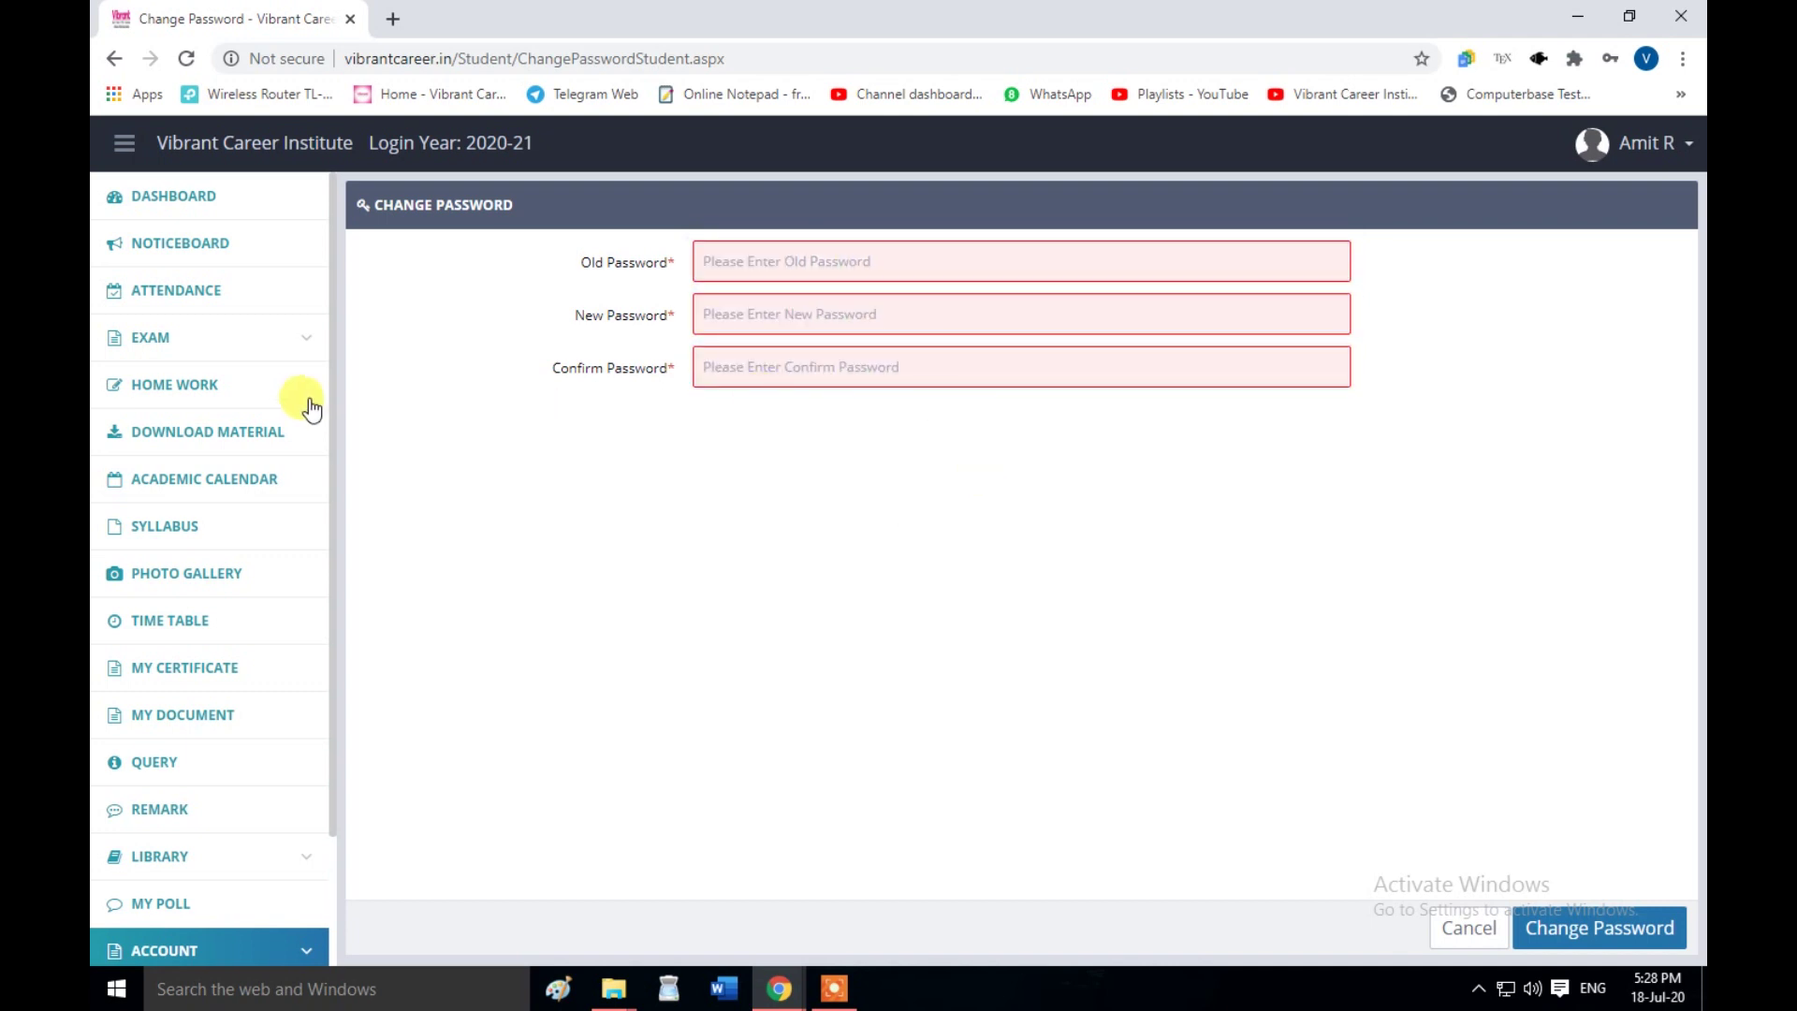
click(204, 146)
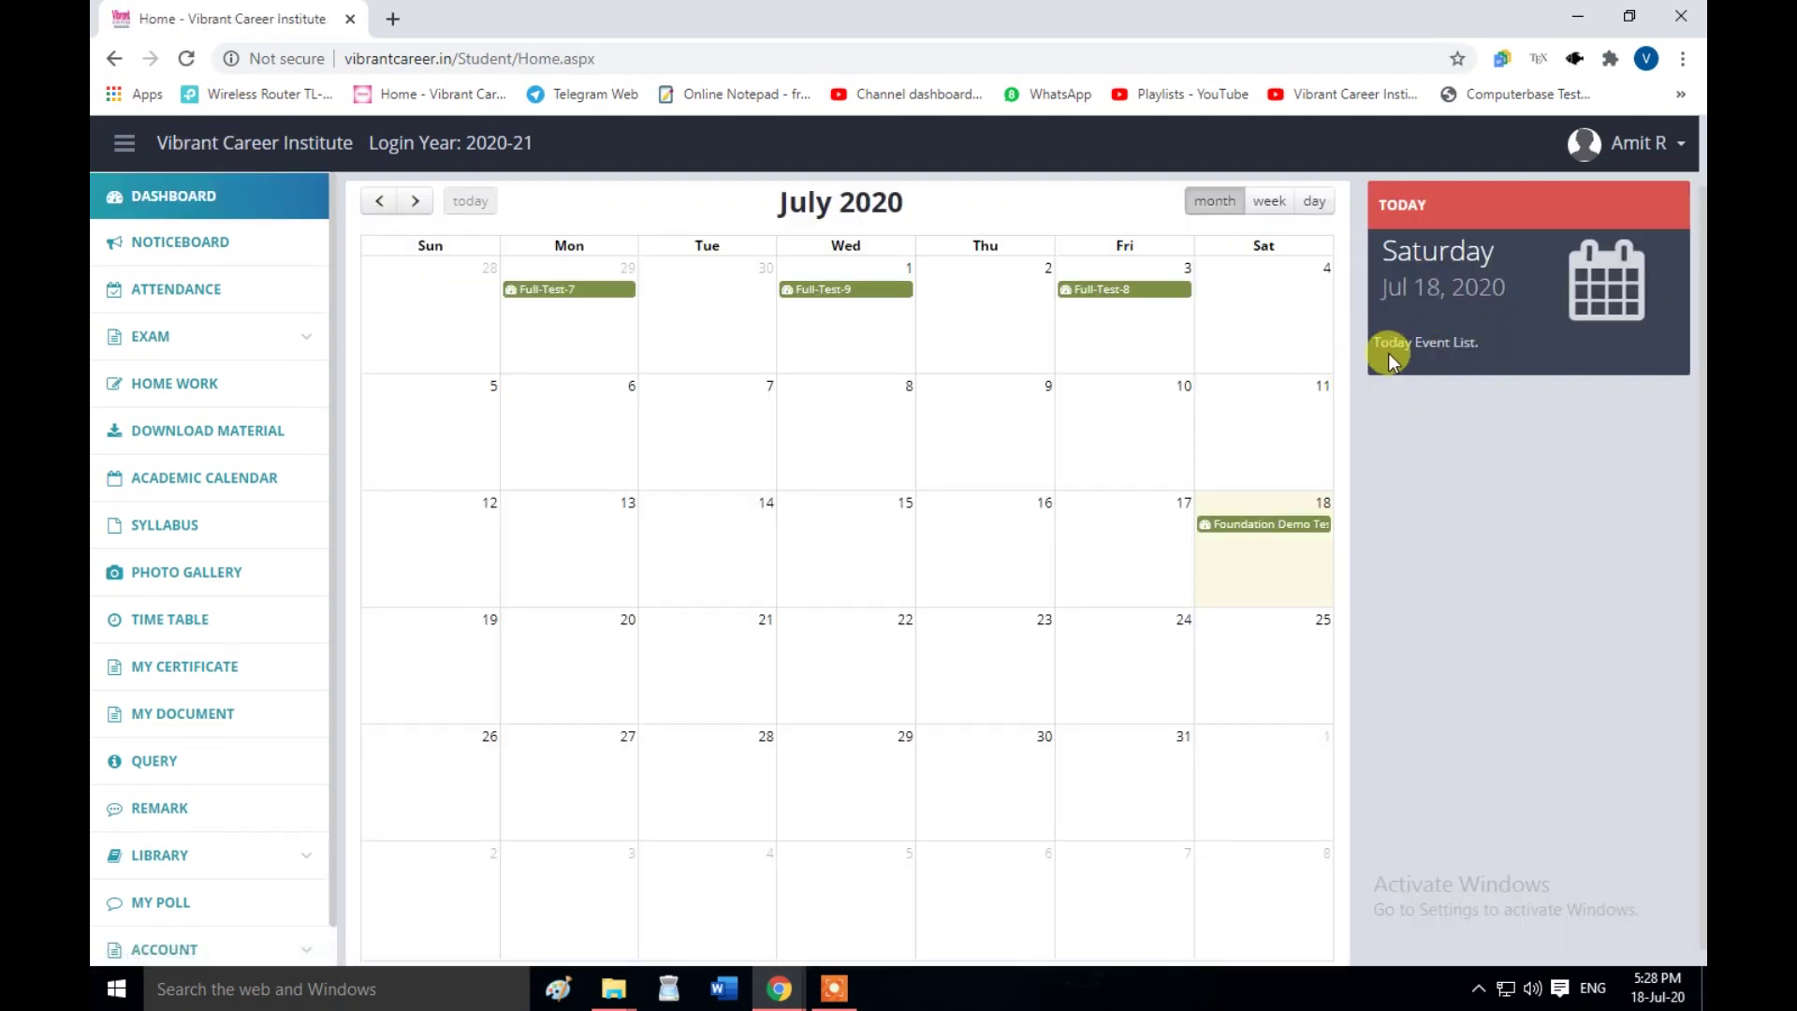
drag(1367, 343, 1479, 348)
click(1478, 347)
drag(1384, 194, 1500, 355)
click(1492, 354)
mouse_move(1487, 359)
mouse_down()
mouse_move(1383, 343)
mouse_move(1494, 347)
mouse_move(1397, 227)
mouse_move(1477, 382)
mouse_up()
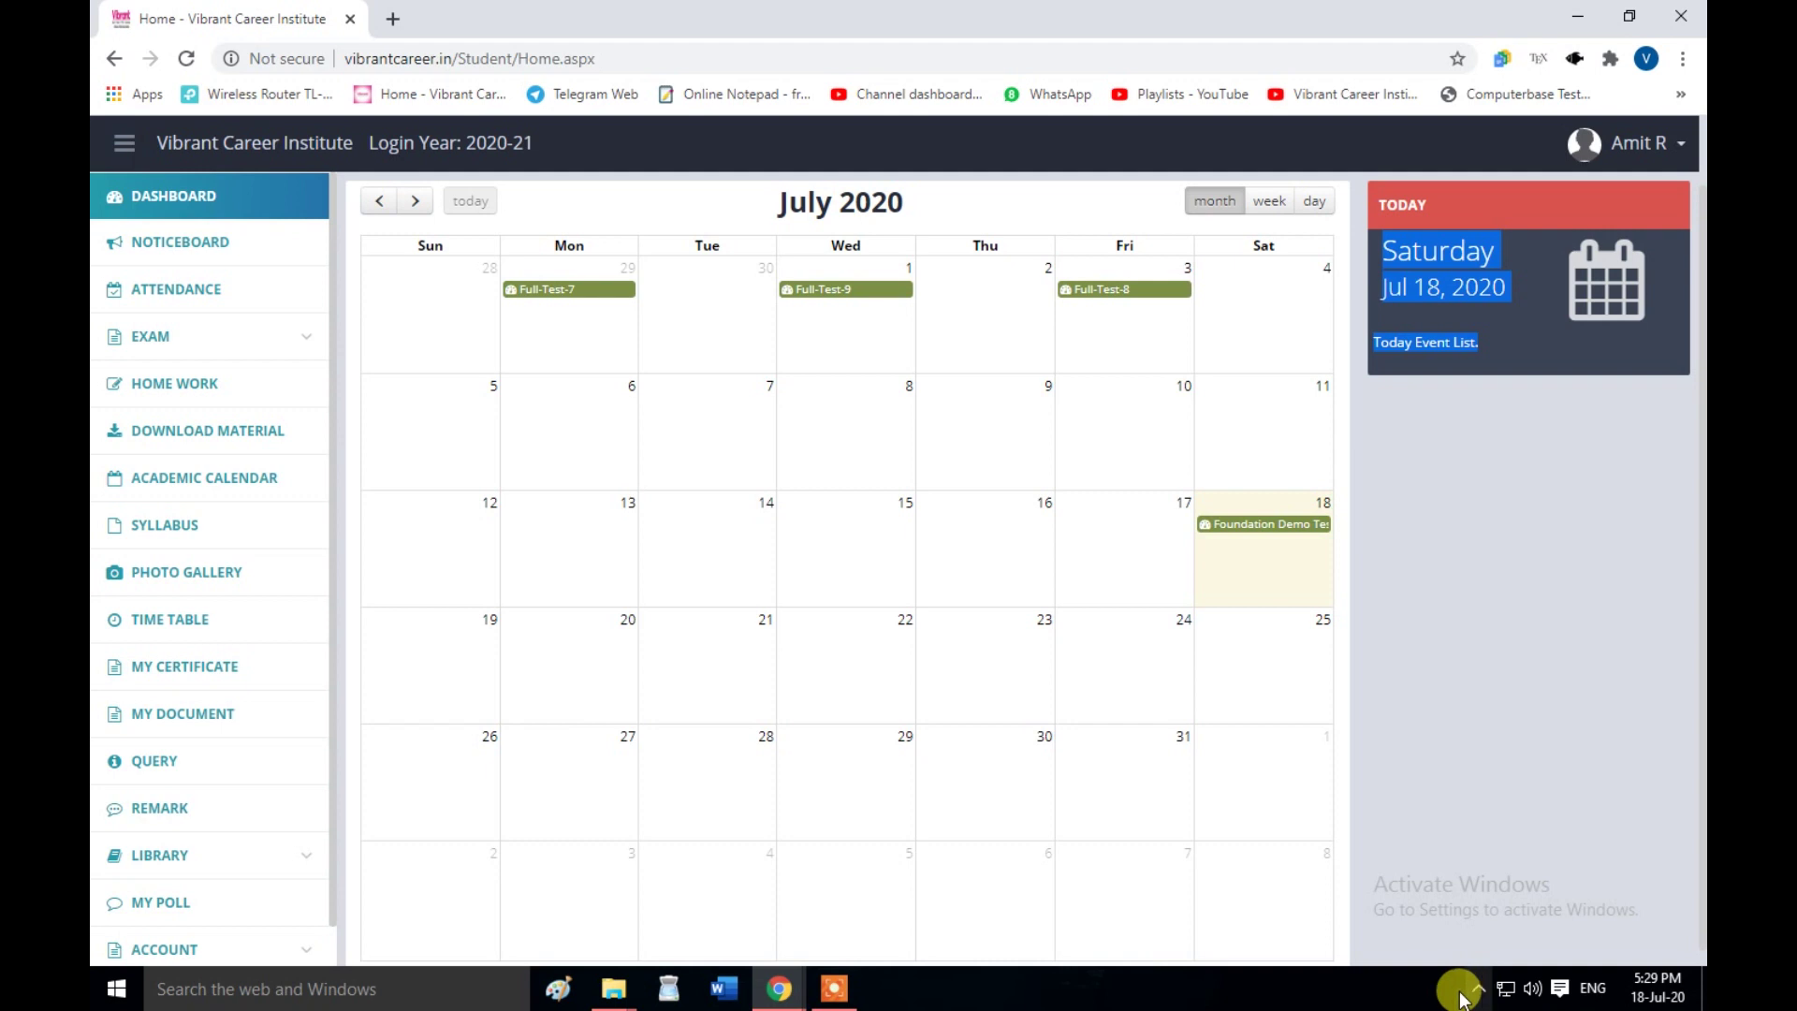
click(1457, 670)
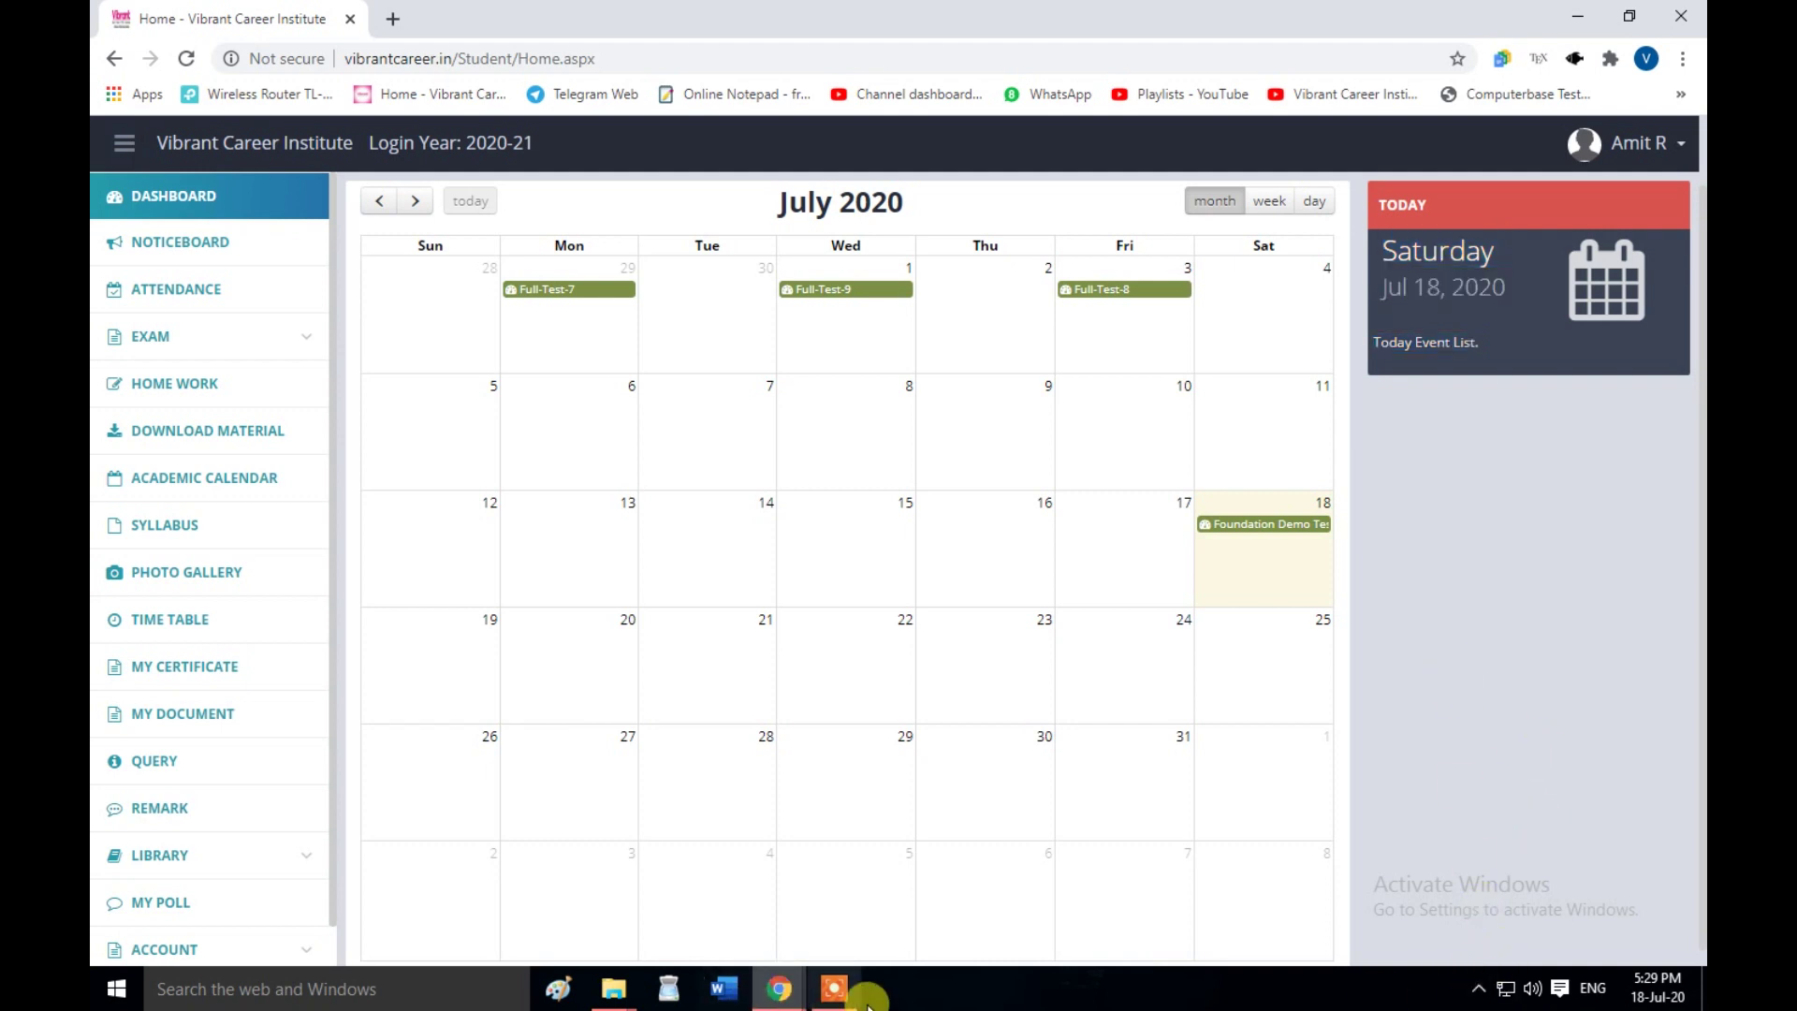